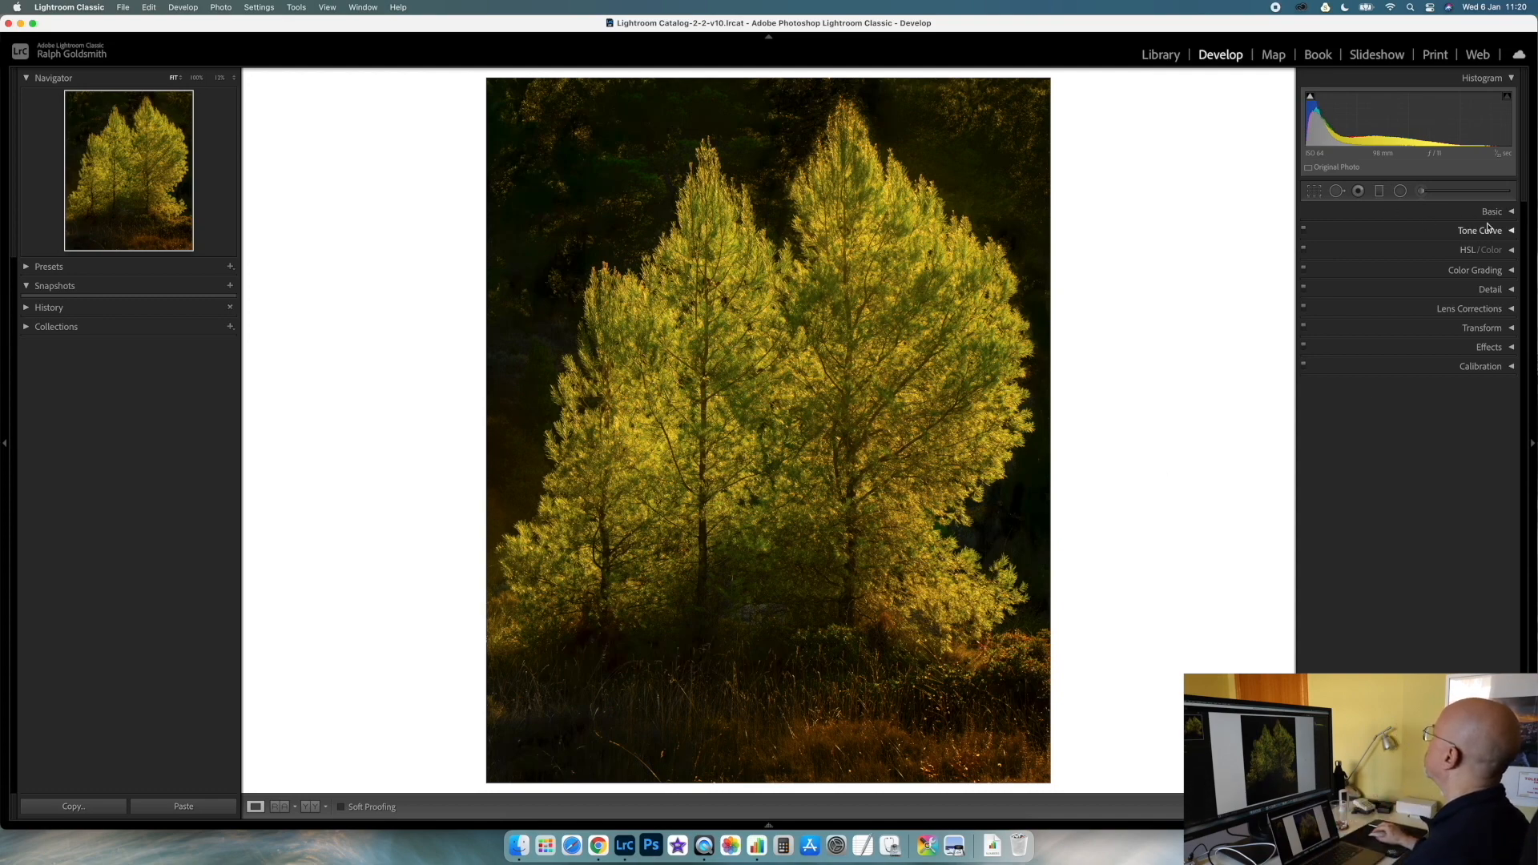
# Convert the tree photo from colour to the Black & White treatment.
pyautogui.click(1512, 213)
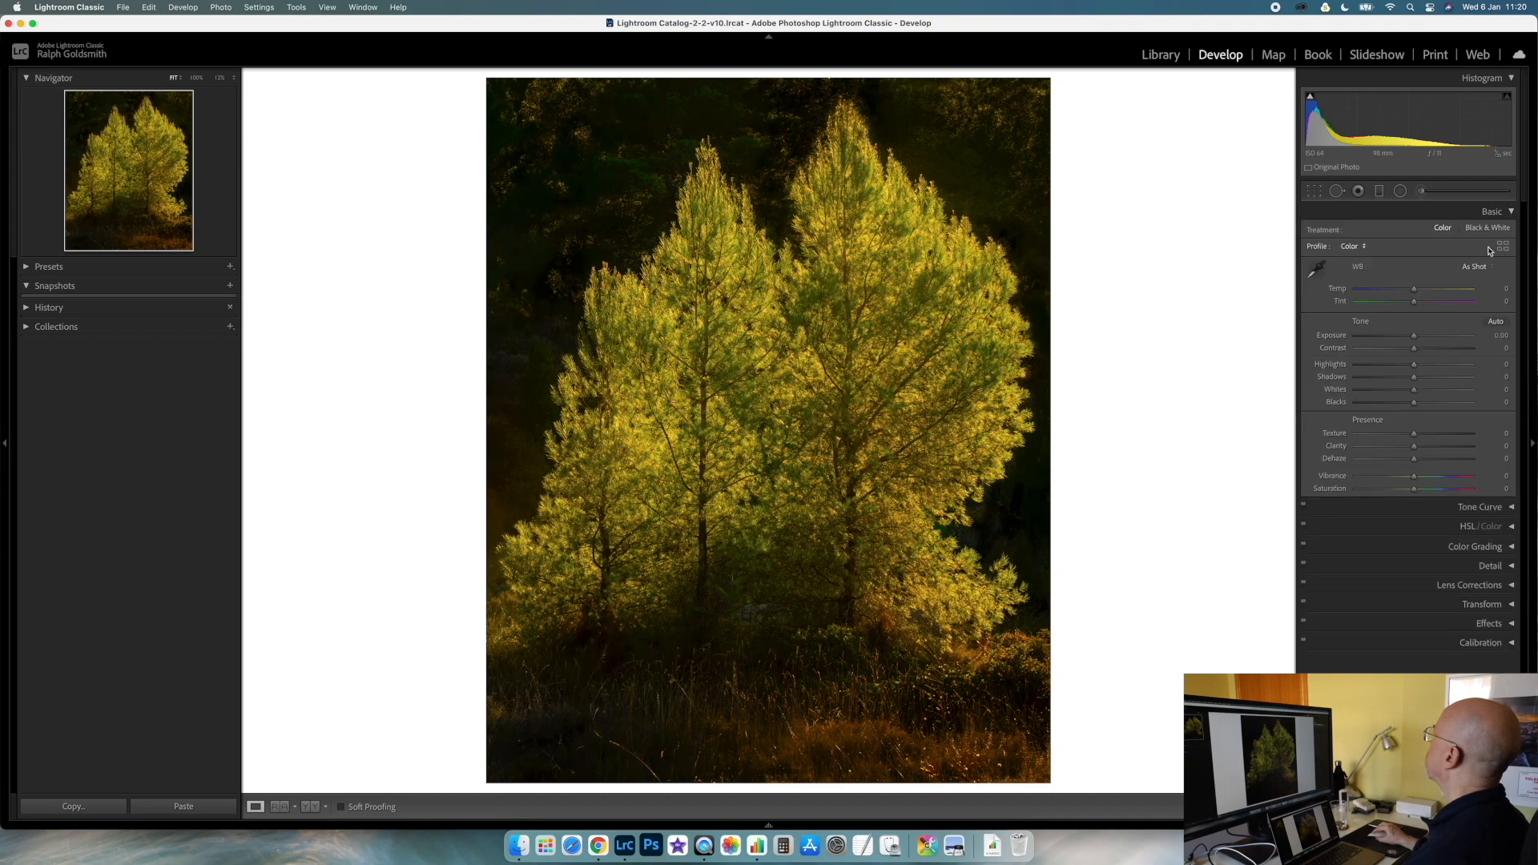
pyautogui.click(1484, 229)
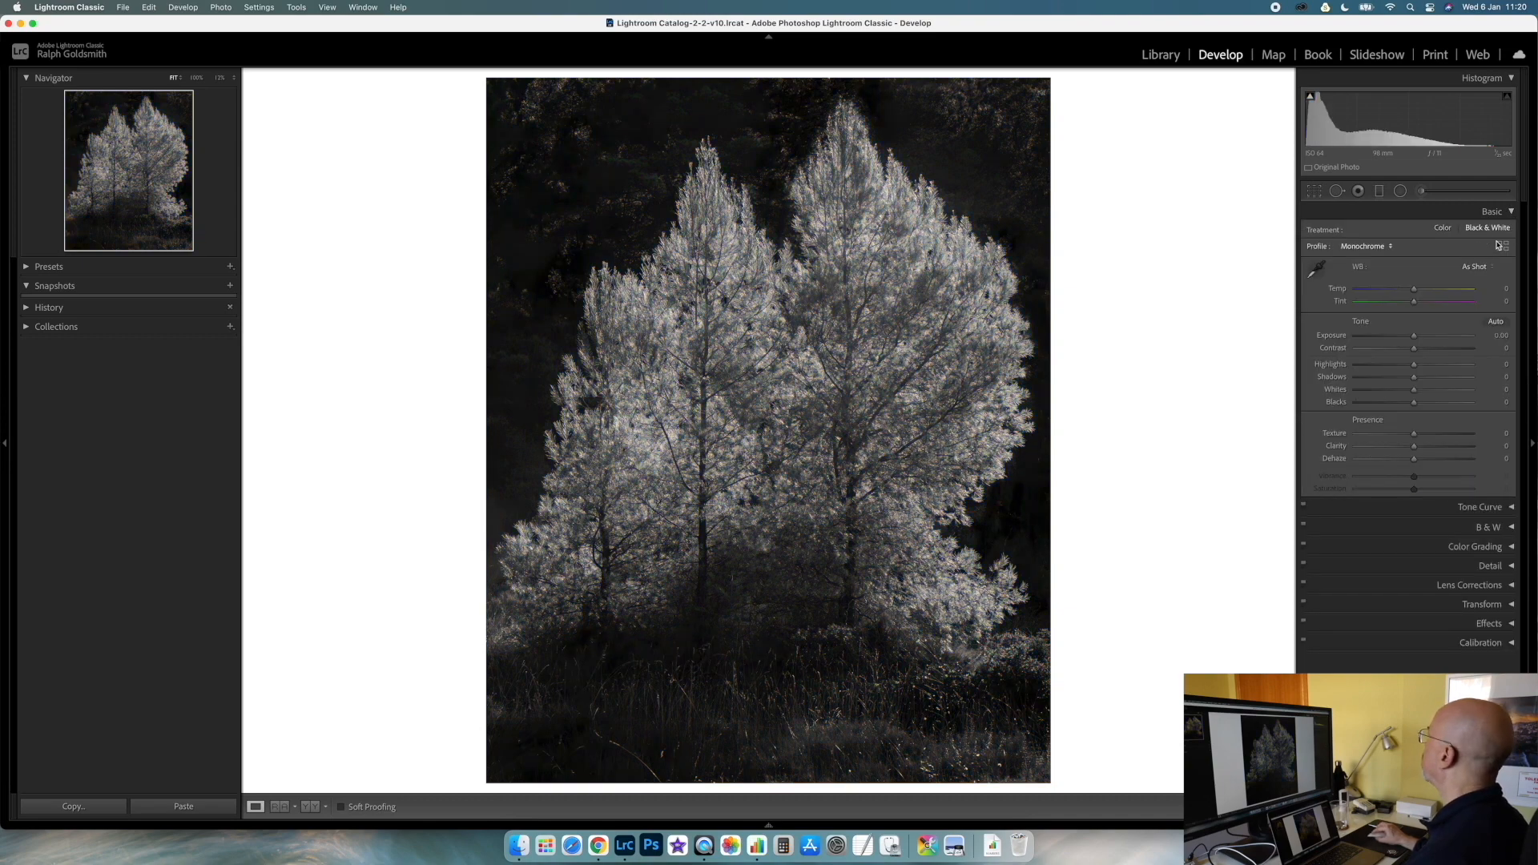
pyautogui.click(1511, 213)
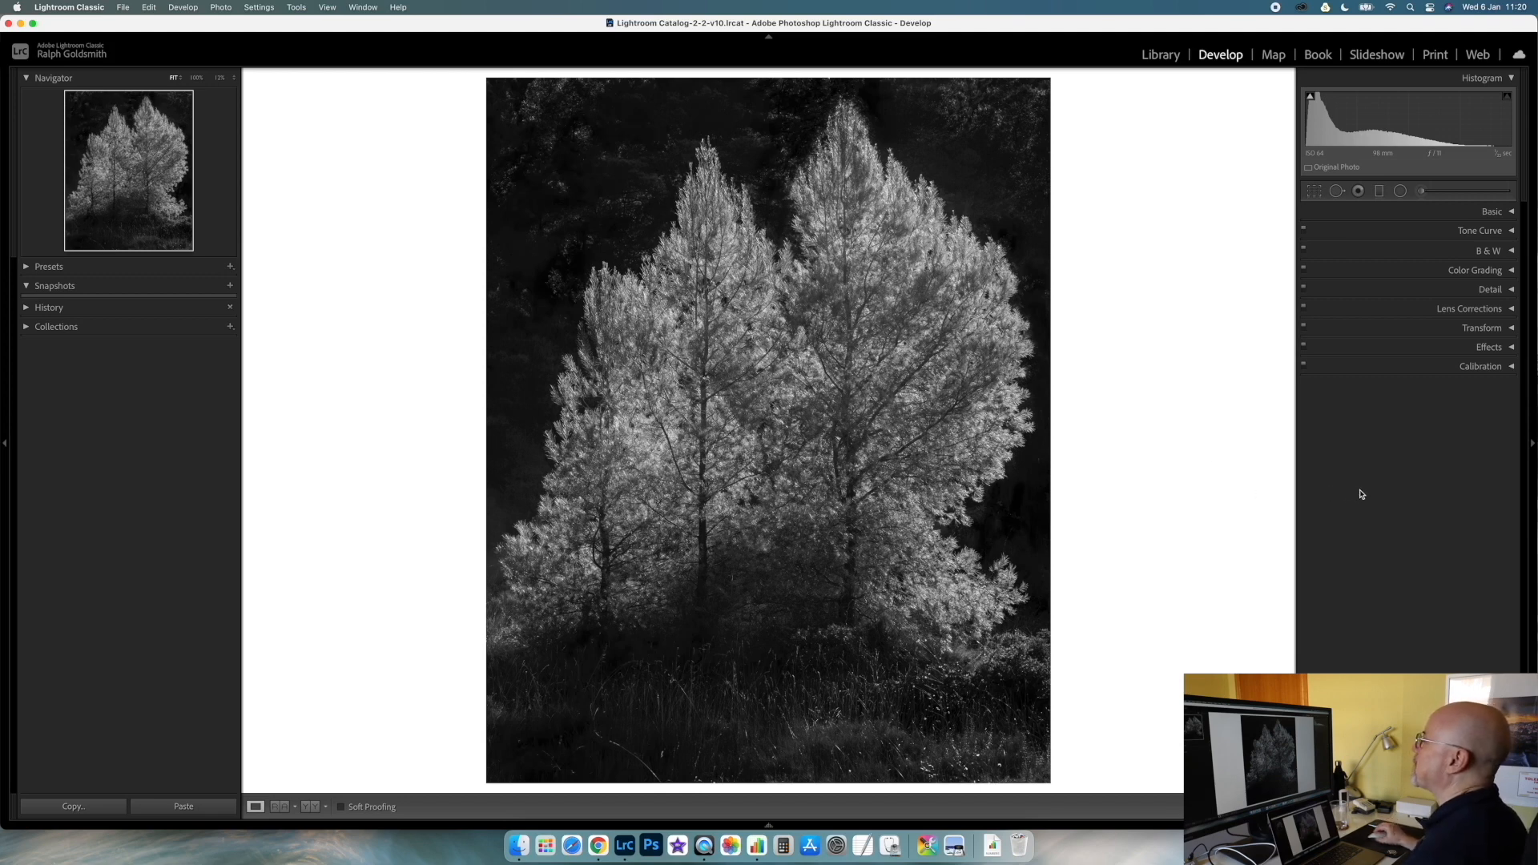
# Invert the photo's tones by moving the point curve's black end to 255 output and its white end to 0.
pyautogui.click(1512, 232)
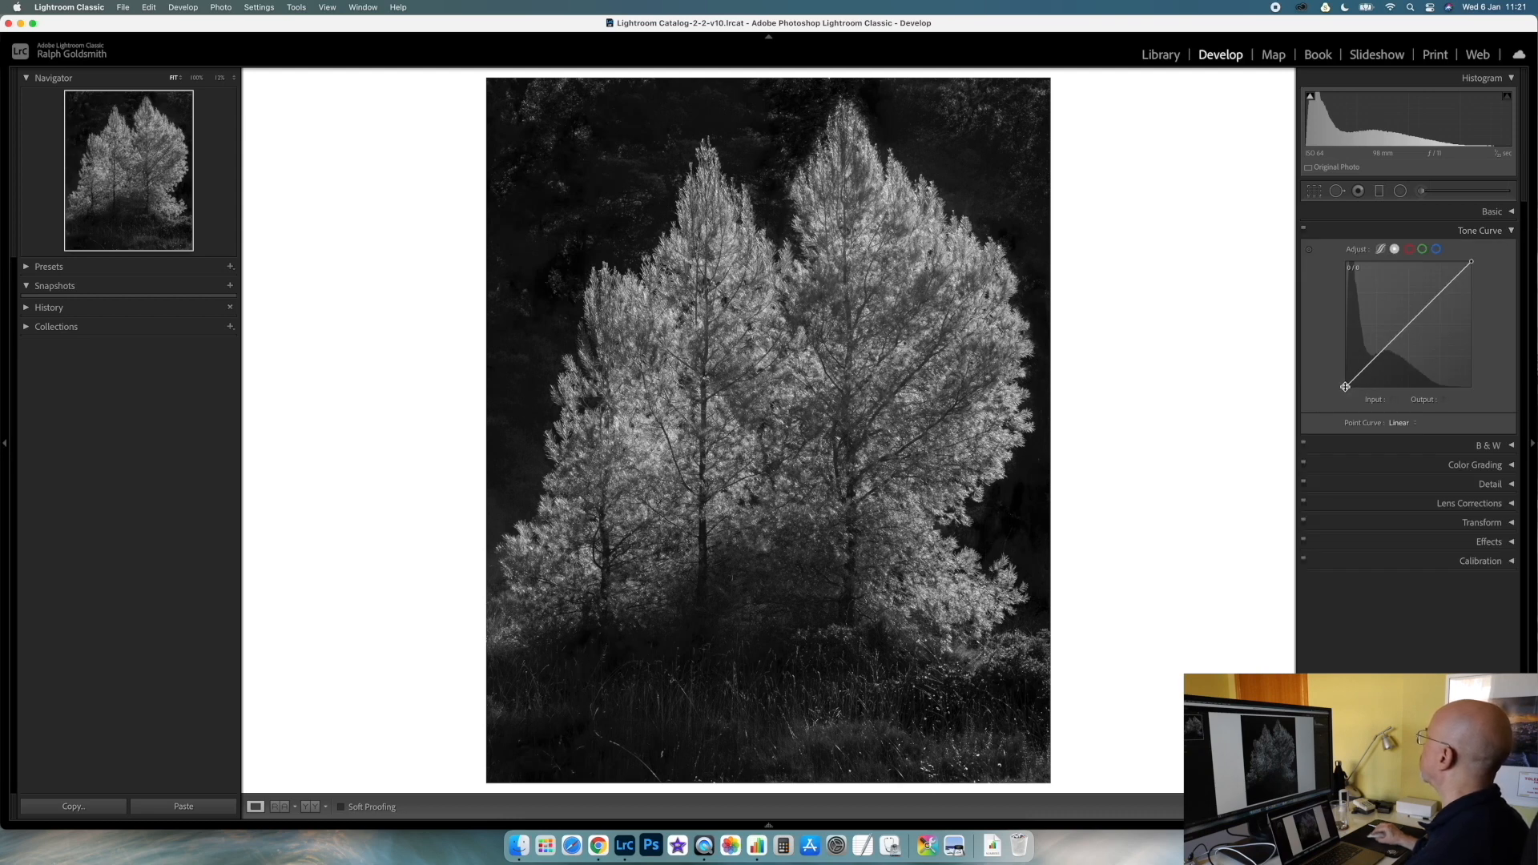
pyautogui.moveTo(1345, 387); pyautogui.dragTo(1332, 258)
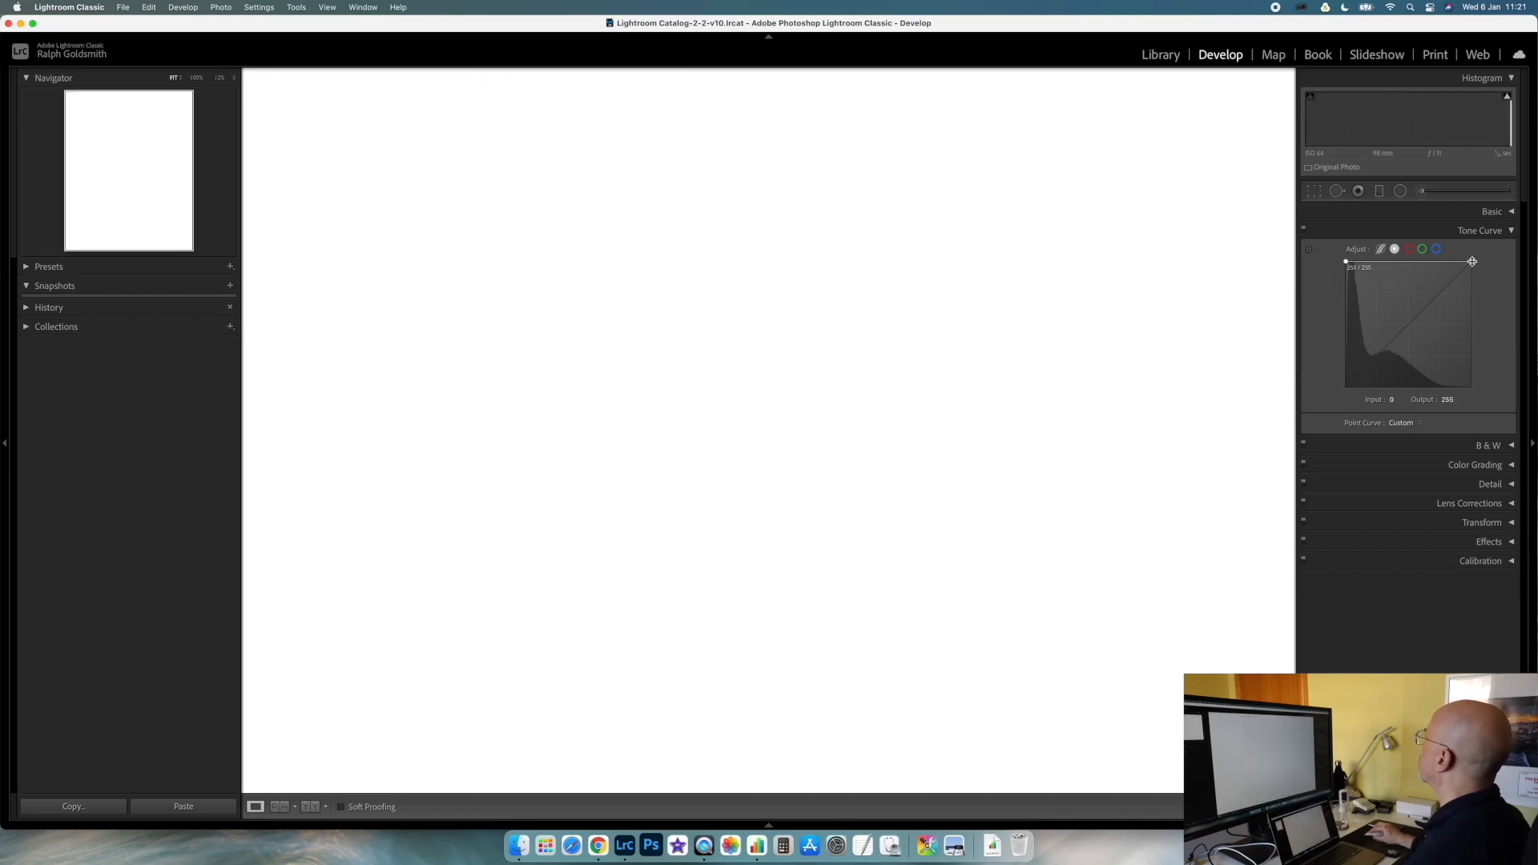
pyautogui.moveTo(1473, 262); pyautogui.dragTo(1482, 400)
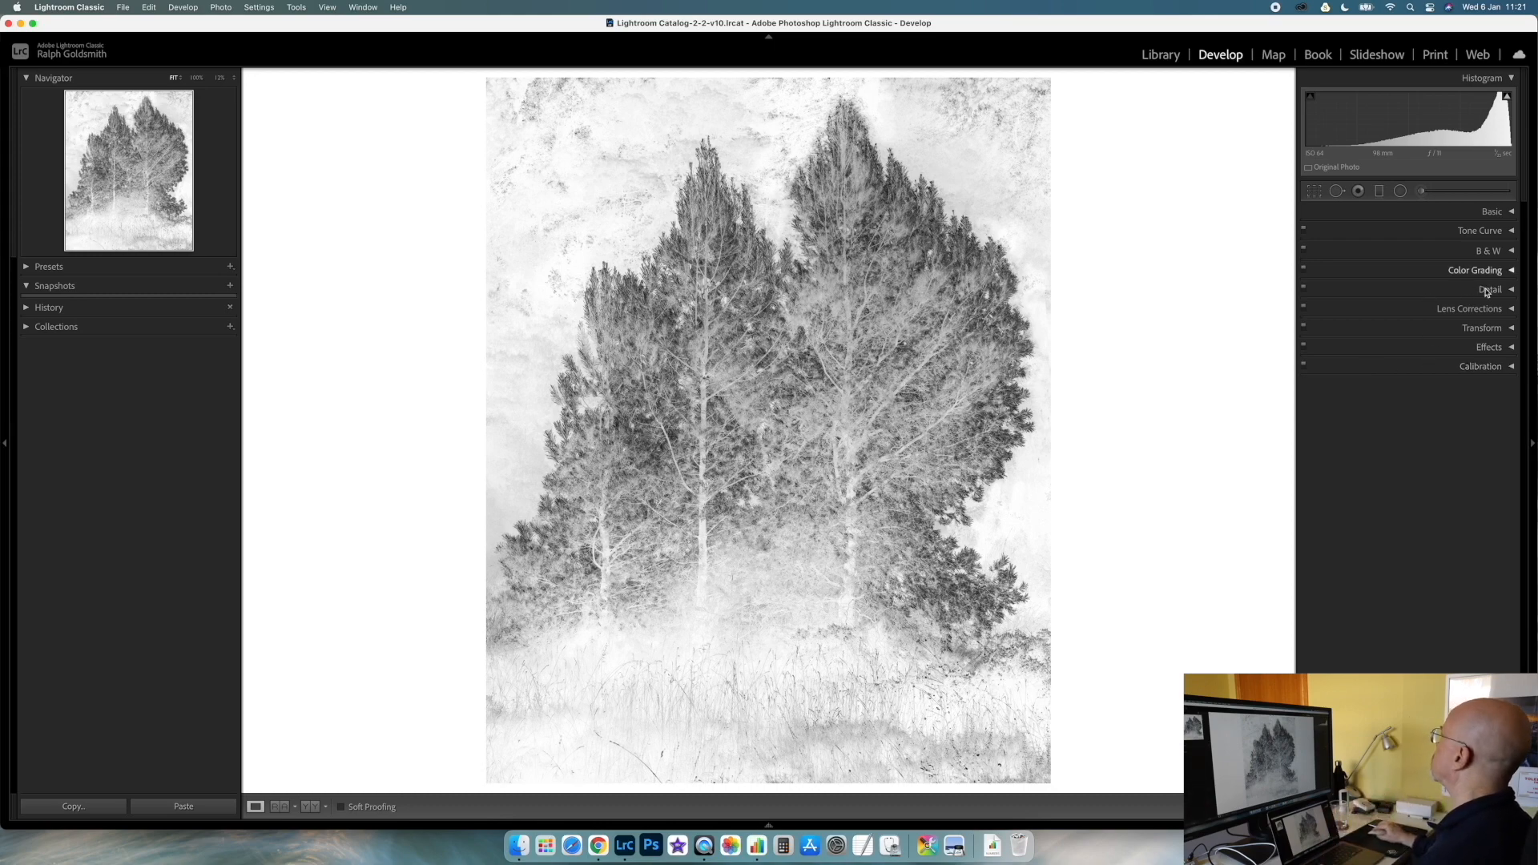
# Apply a Highlight Priority post-crop vignette with an amount of about -40.
pyautogui.click(1512, 348)
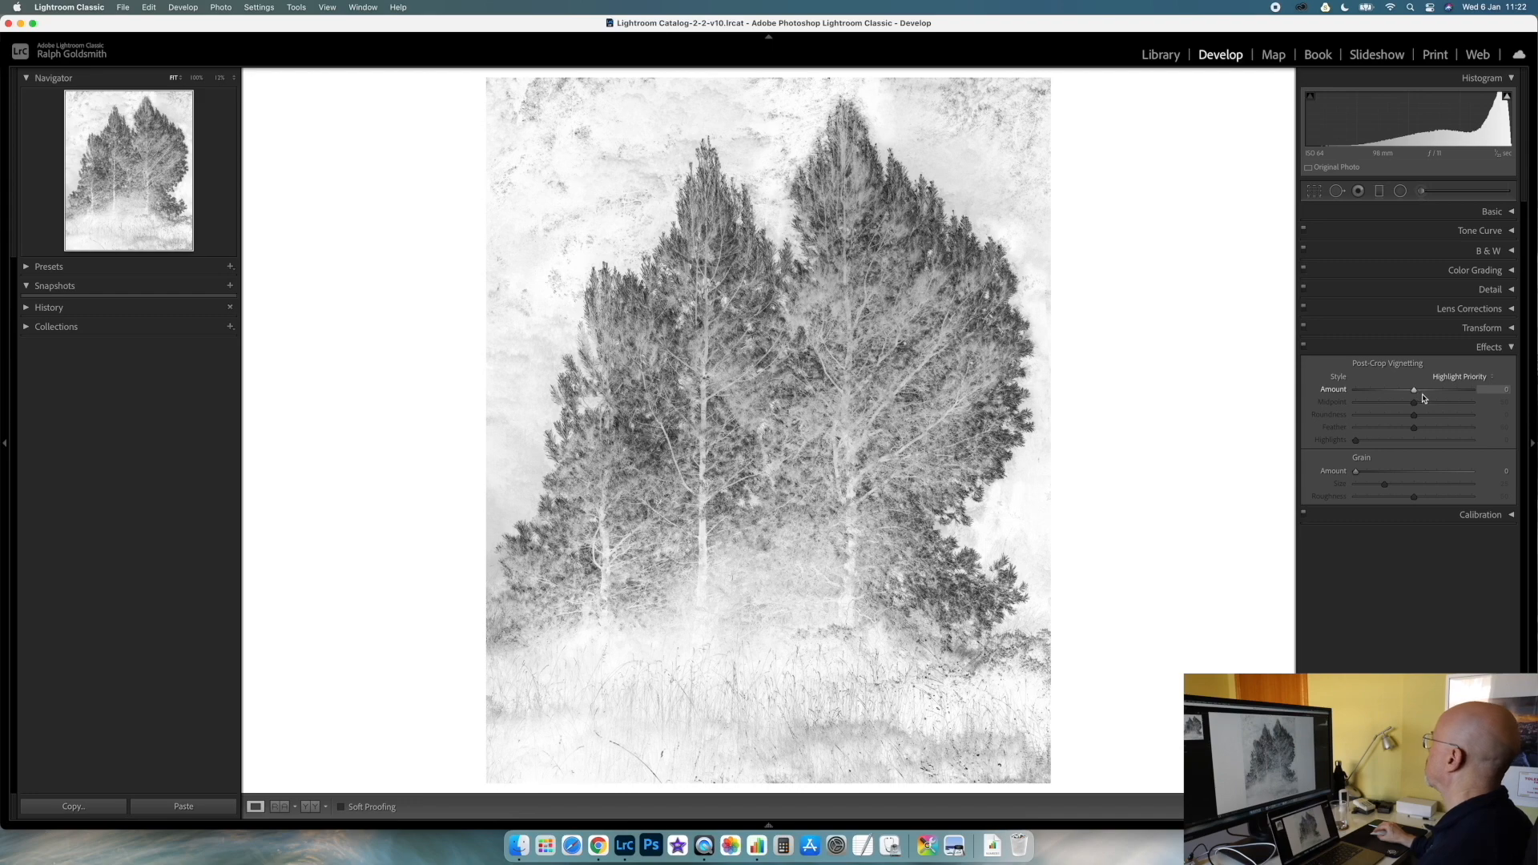
pyautogui.moveTo(1414, 392); pyautogui.dragTo(1390, 390)
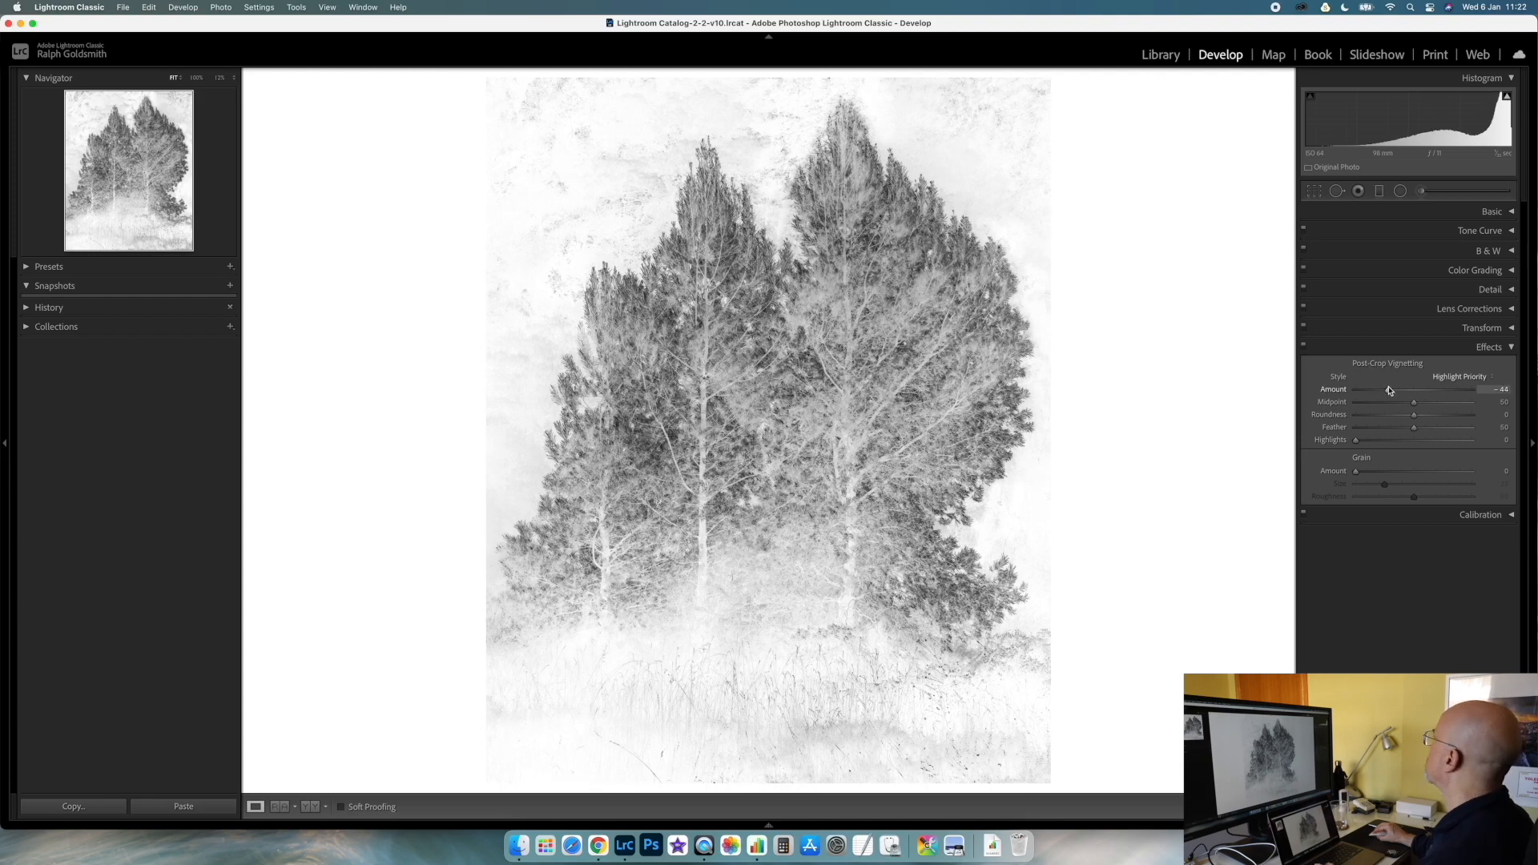
pyautogui.moveTo(1390, 390); pyautogui.dragTo(1387, 390)
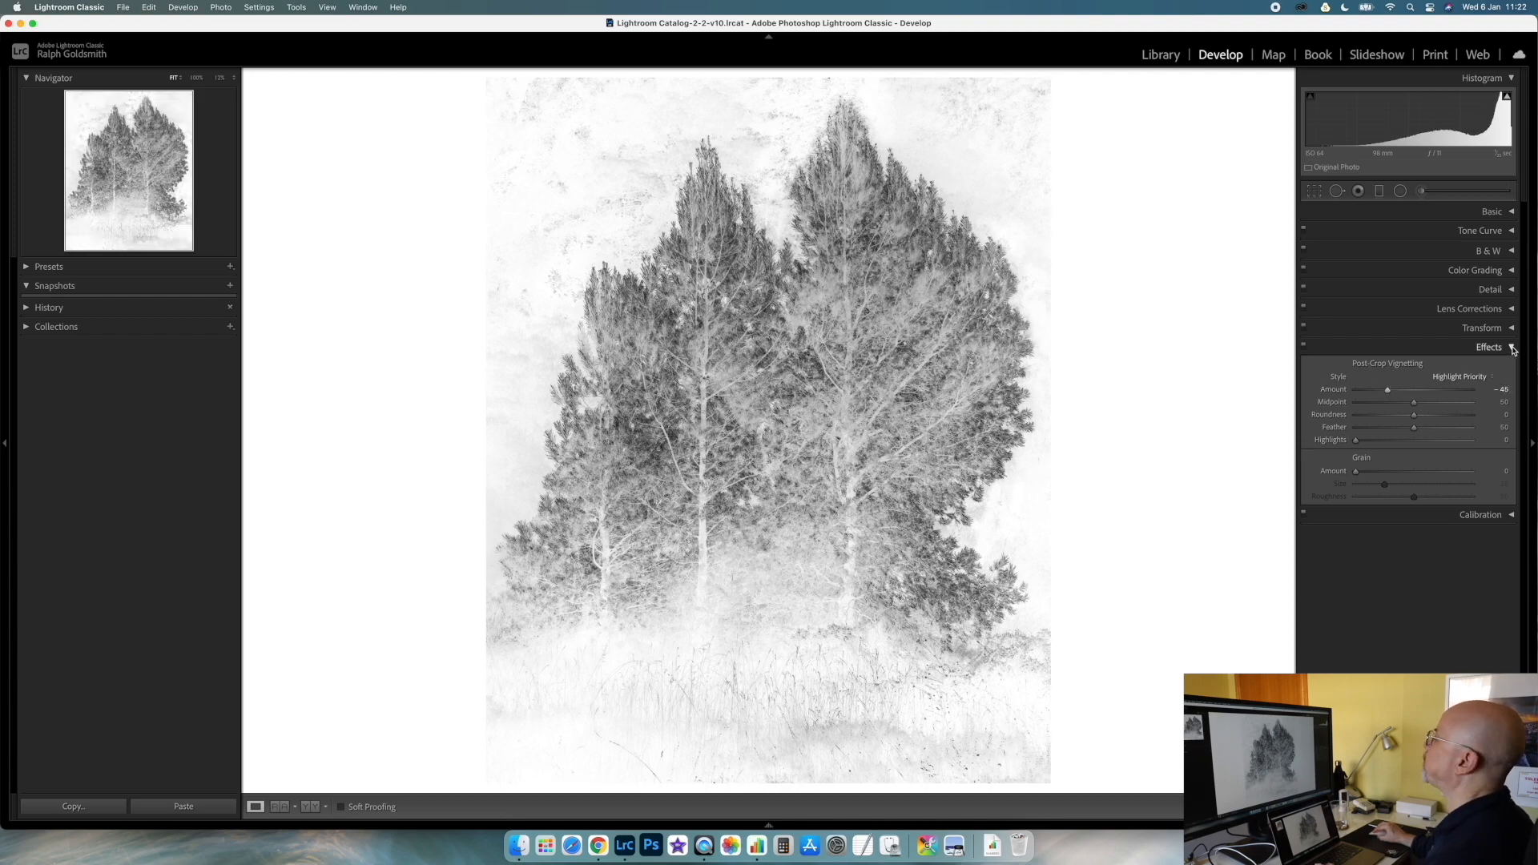
pyautogui.click(1511, 349)
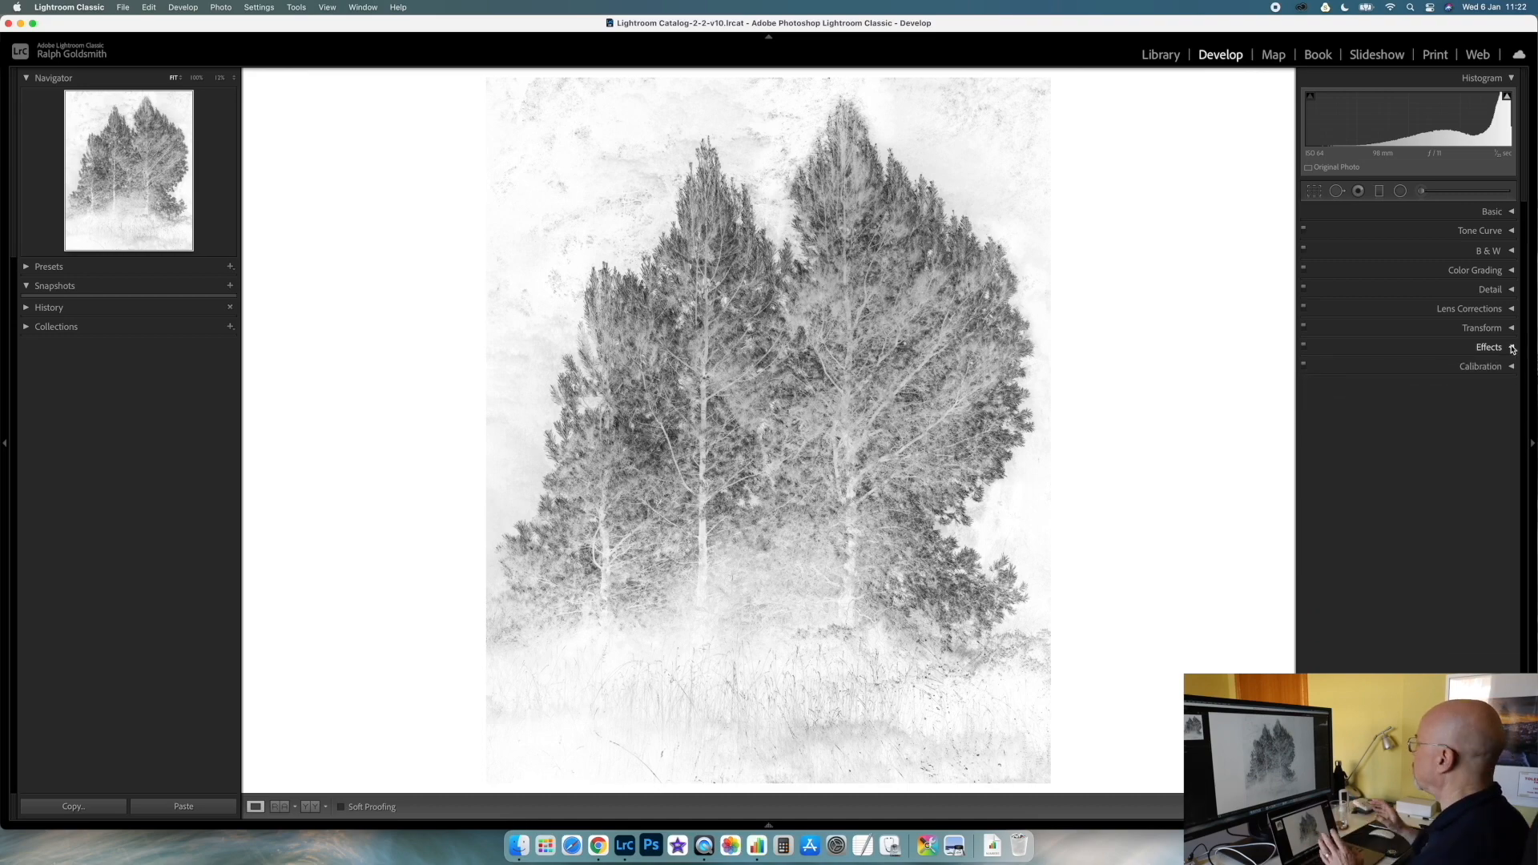
# Reset the Adjustment Brush effects and set exposure to 0.49, highlights to 14 and shadows to -14.
pyautogui.click(1420, 192)
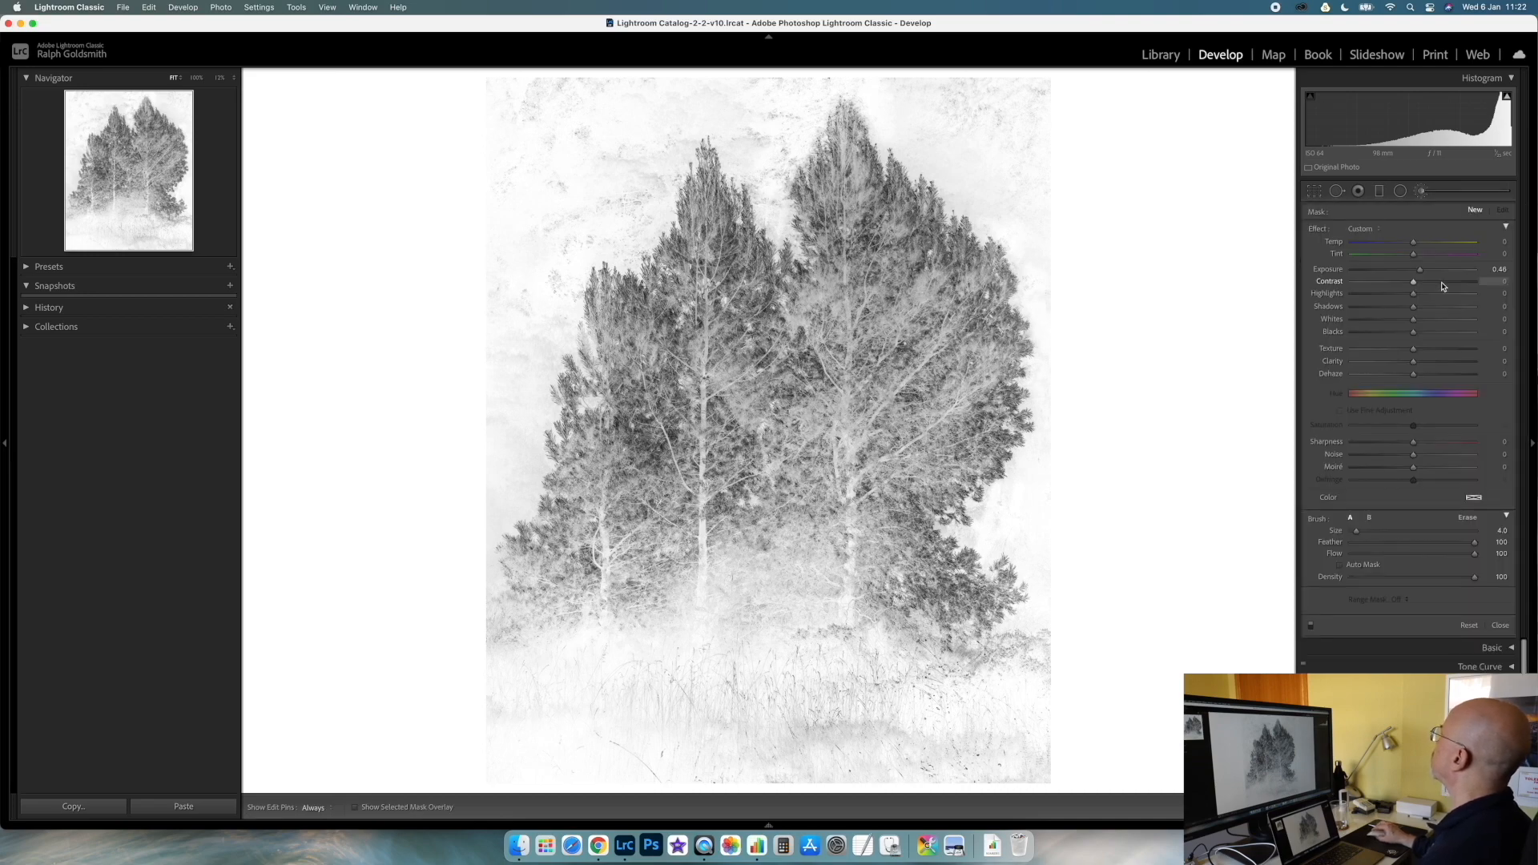
pyautogui.doubleClick(1316, 230)
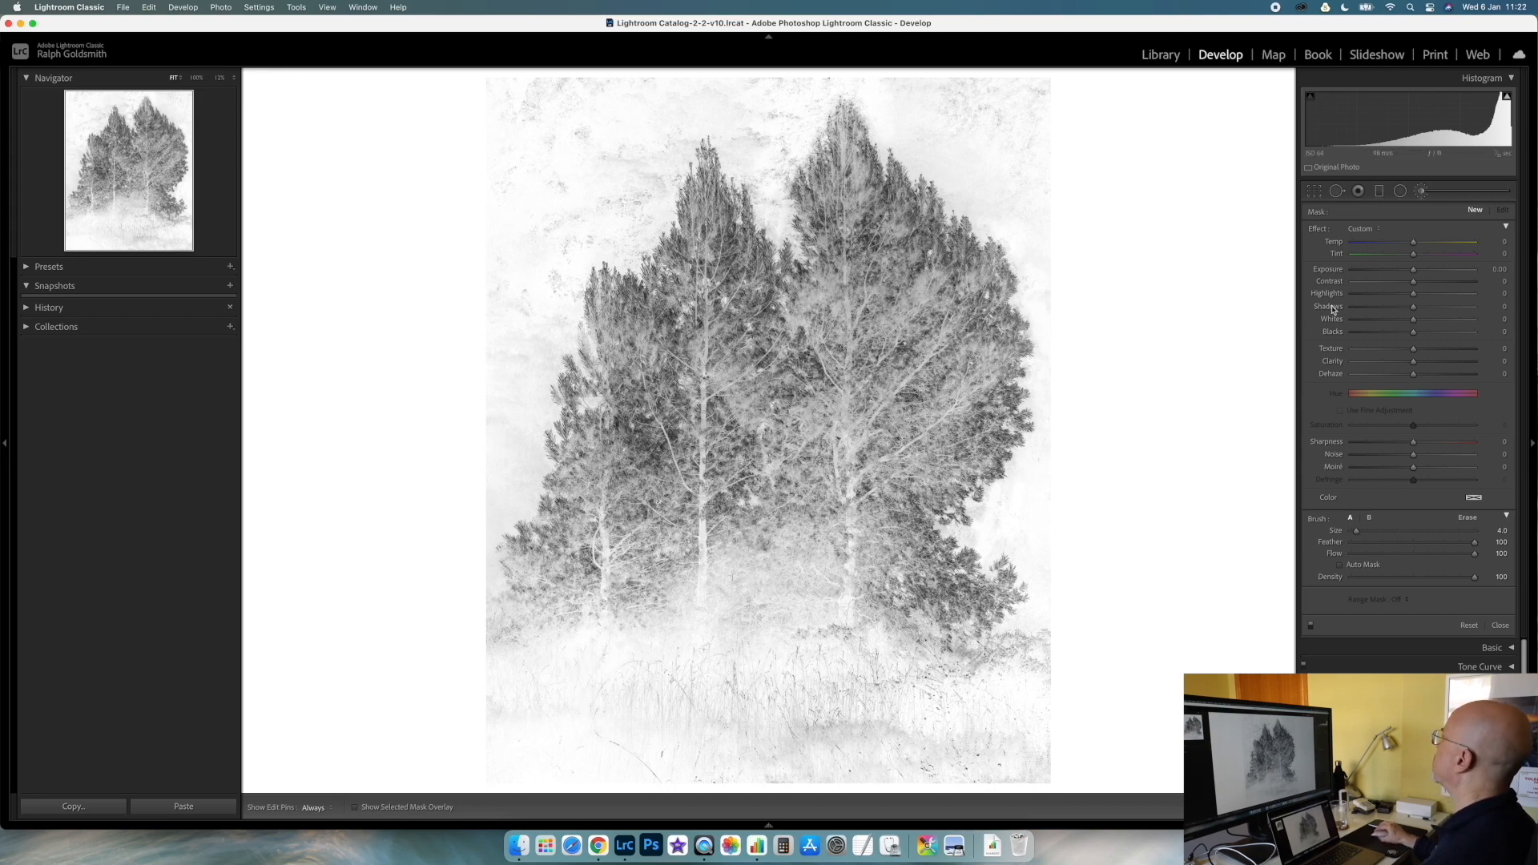
pyautogui.moveTo(1414, 272); pyautogui.dragTo(1415, 274)
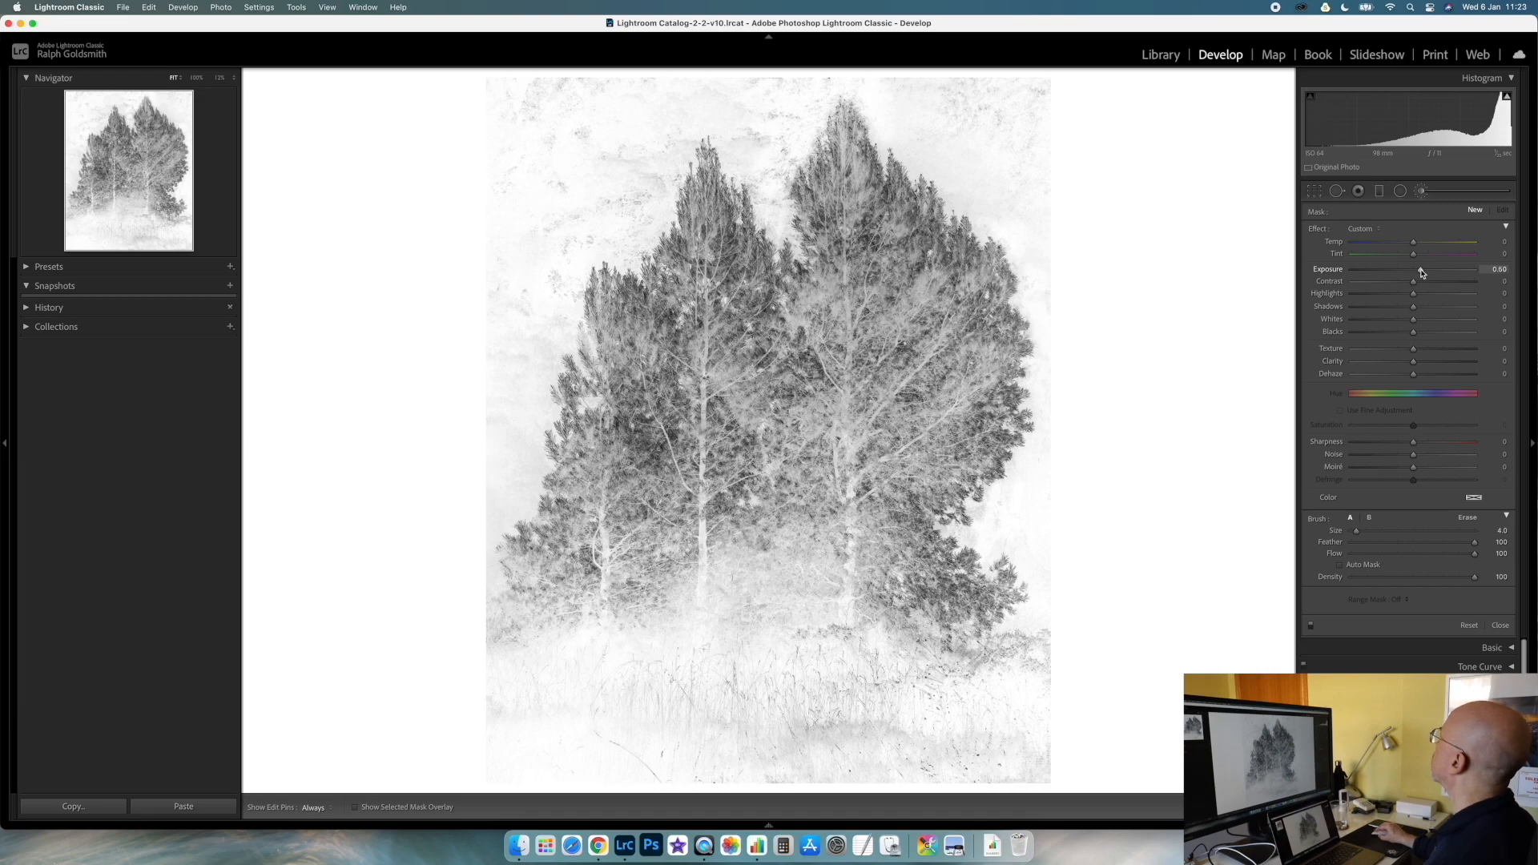
pyautogui.moveTo(1421, 271); pyautogui.dragTo(1421, 270)
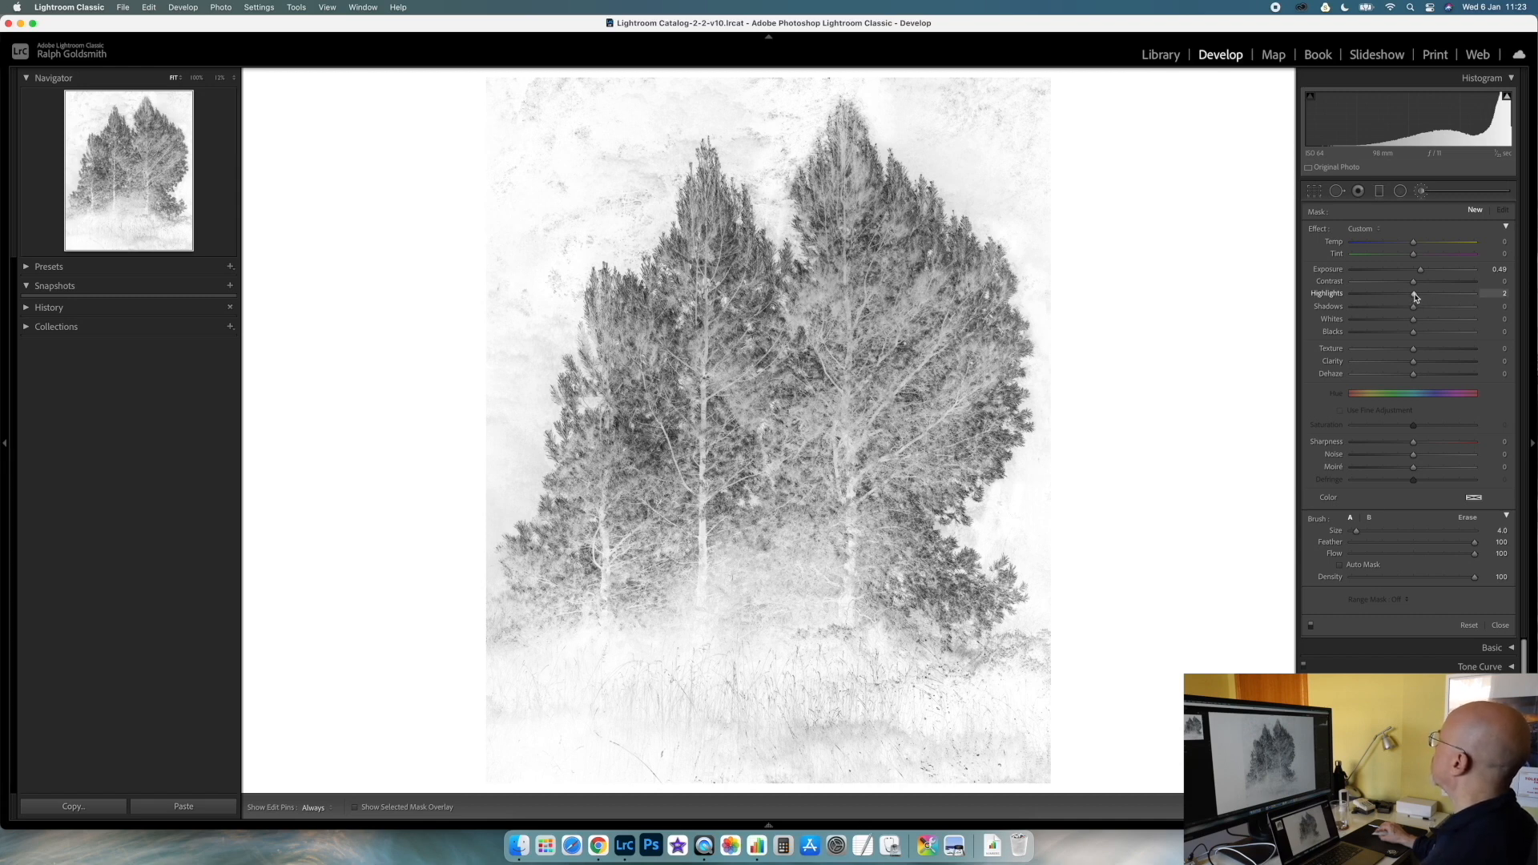
pyautogui.moveTo(1418, 297); pyautogui.dragTo(1421, 298)
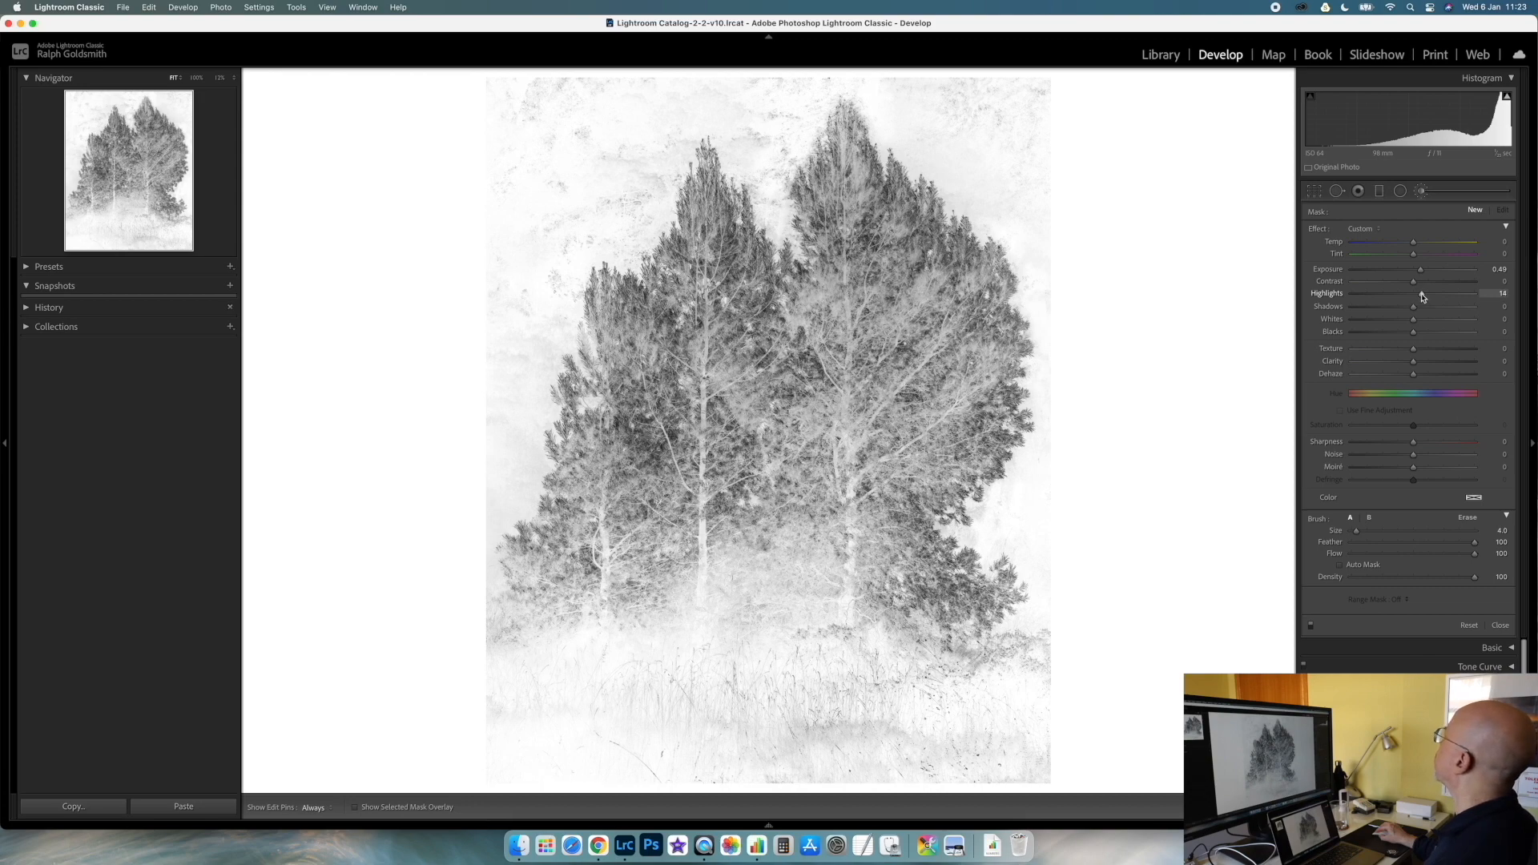
pyautogui.moveTo(1416, 308); pyautogui.dragTo(1414, 309)
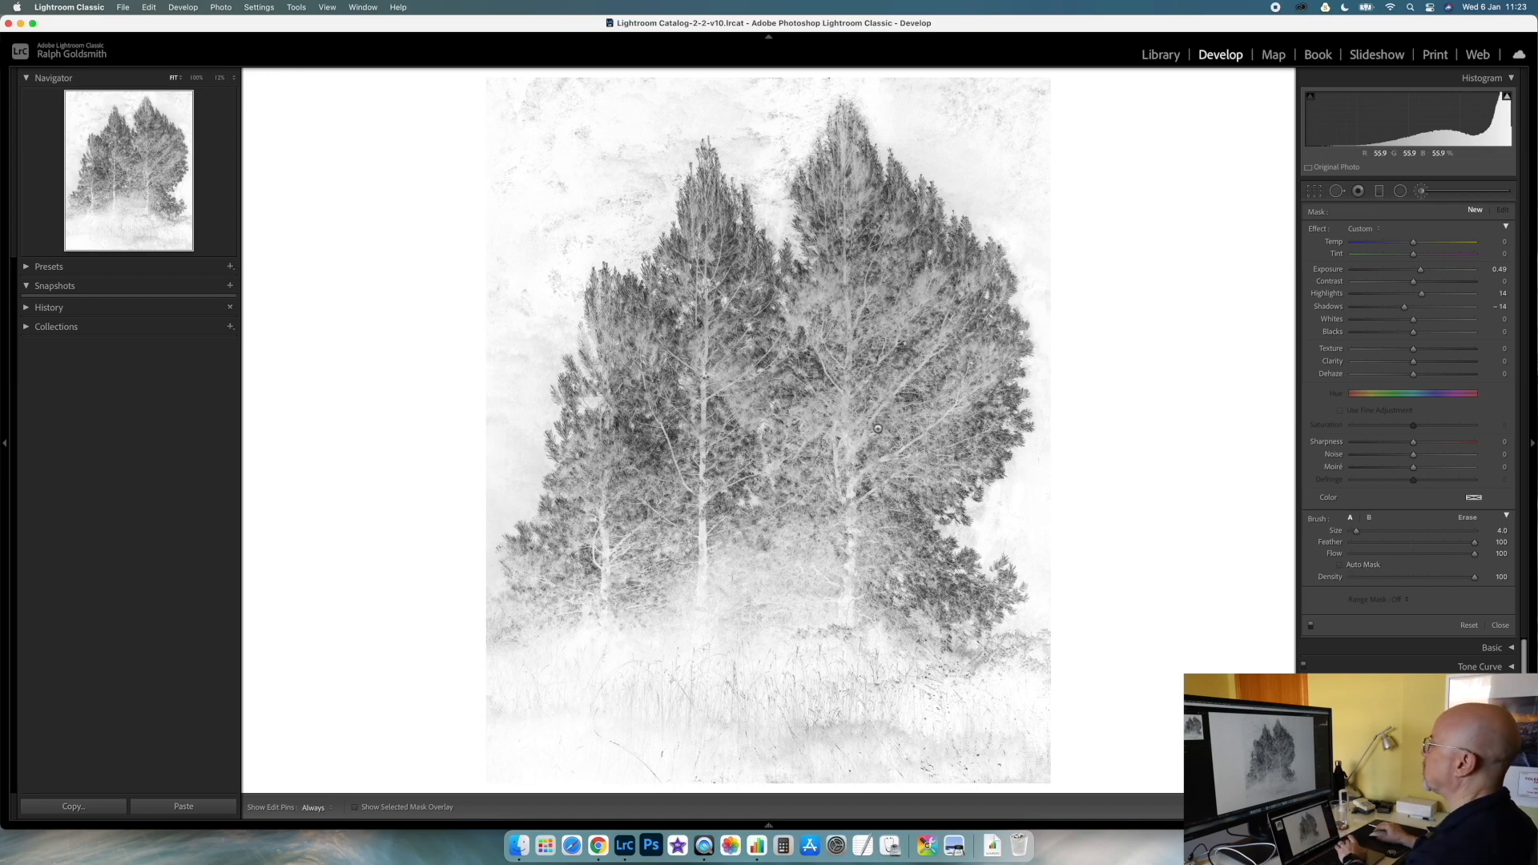
# Enlarge the adjustment brush to size 25 and paint over the trees and the grass beneath them.
pyautogui.press(']')
pyautogui.press(']')
pyautogui.press(']')
pyautogui.press(']')
pyautogui.press(']')
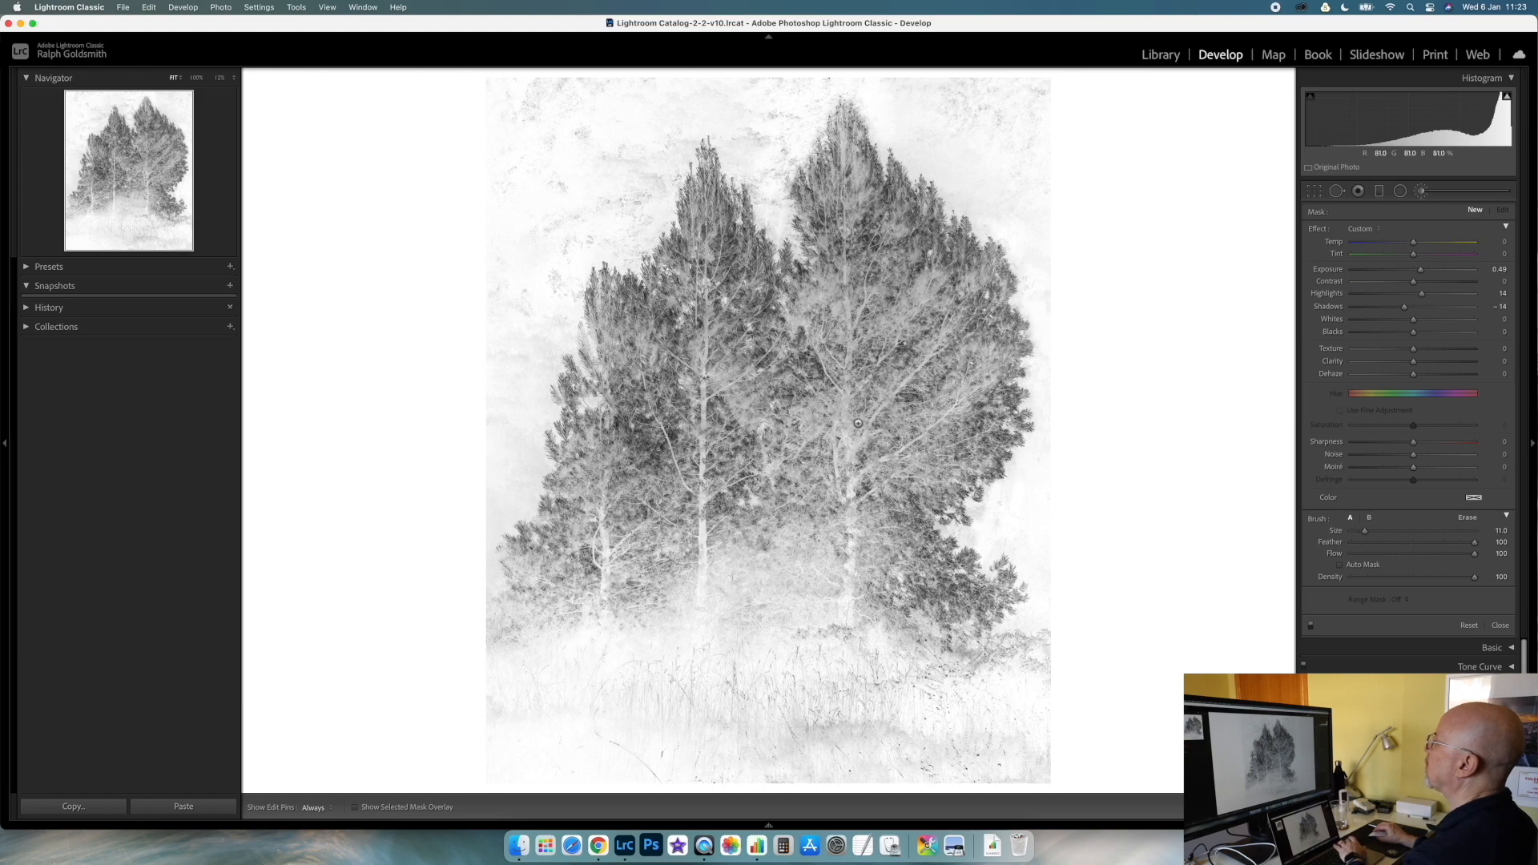
pyautogui.press(']')
pyautogui.press(']')
pyautogui.press(']')
pyautogui.press(']')
pyautogui.press(']')
pyautogui.press('h')
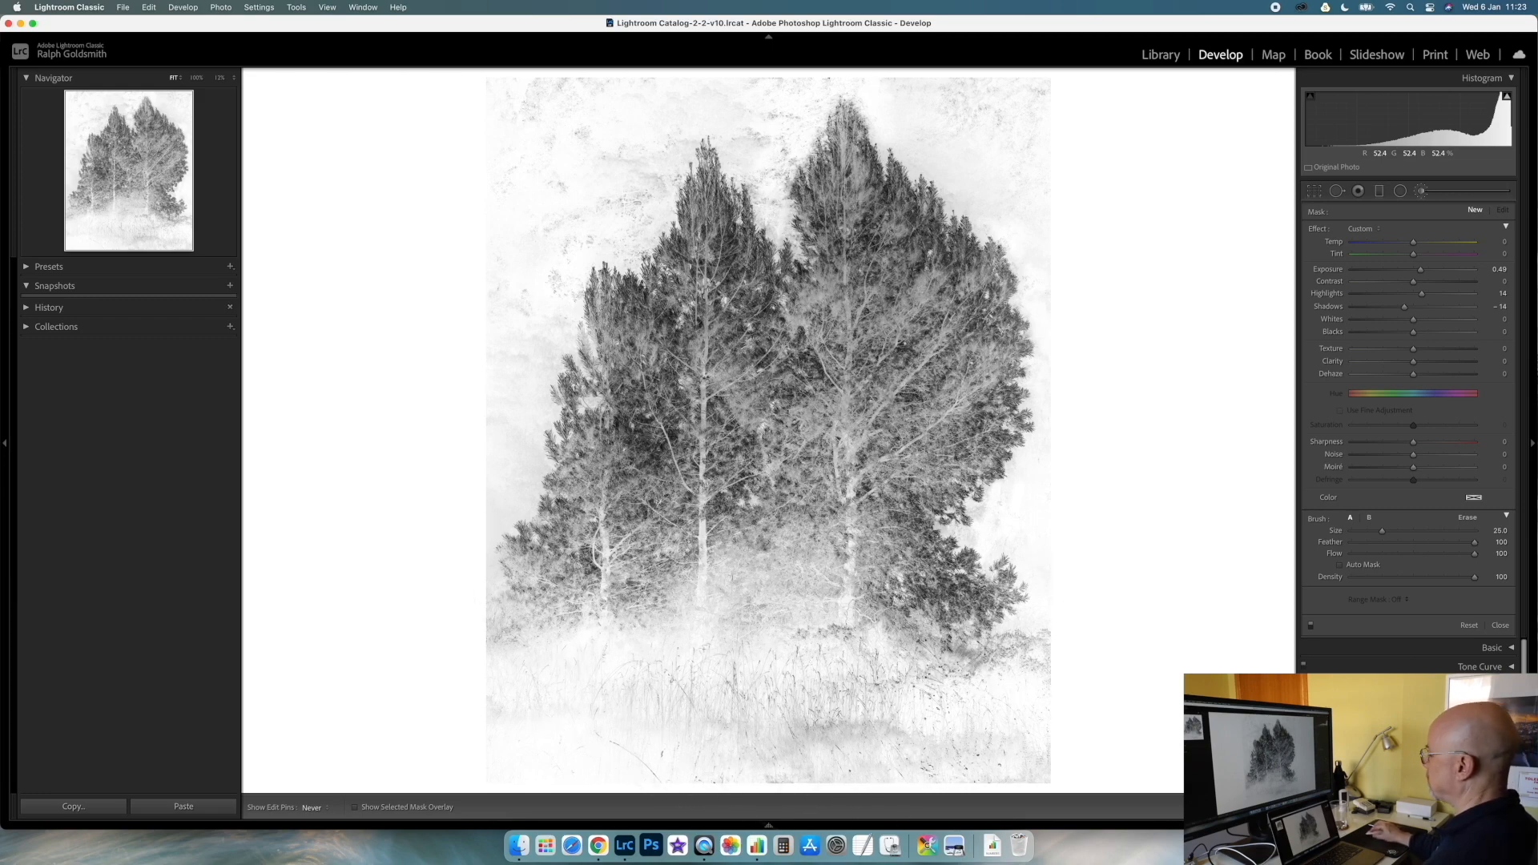
# Show the brush mask overlay to check which areas are painted, and hide it again.
pyautogui.press('o')
pyautogui.press('h')
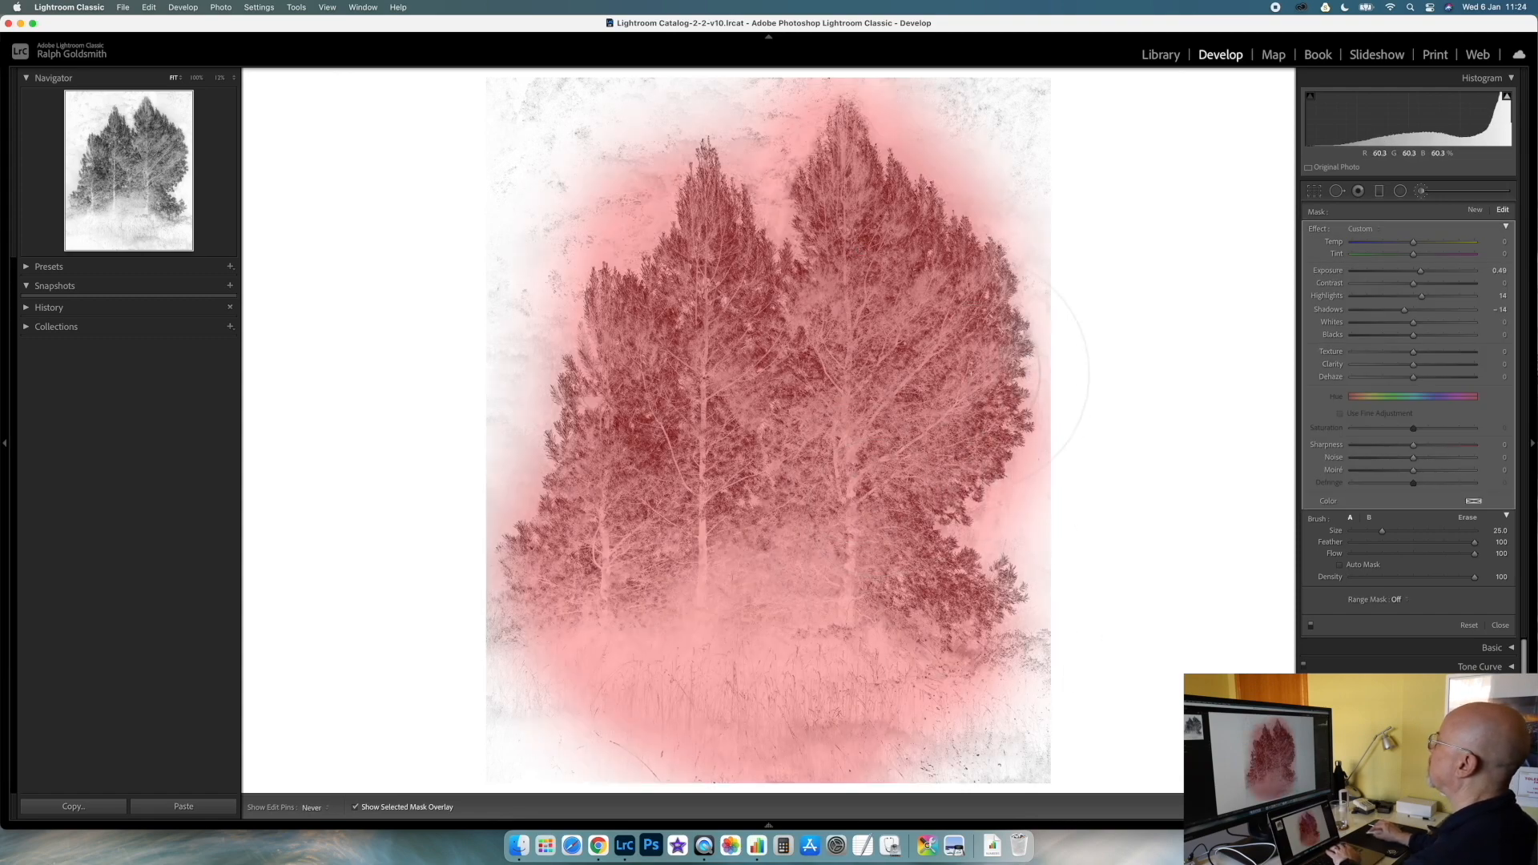
pyautogui.press('h')
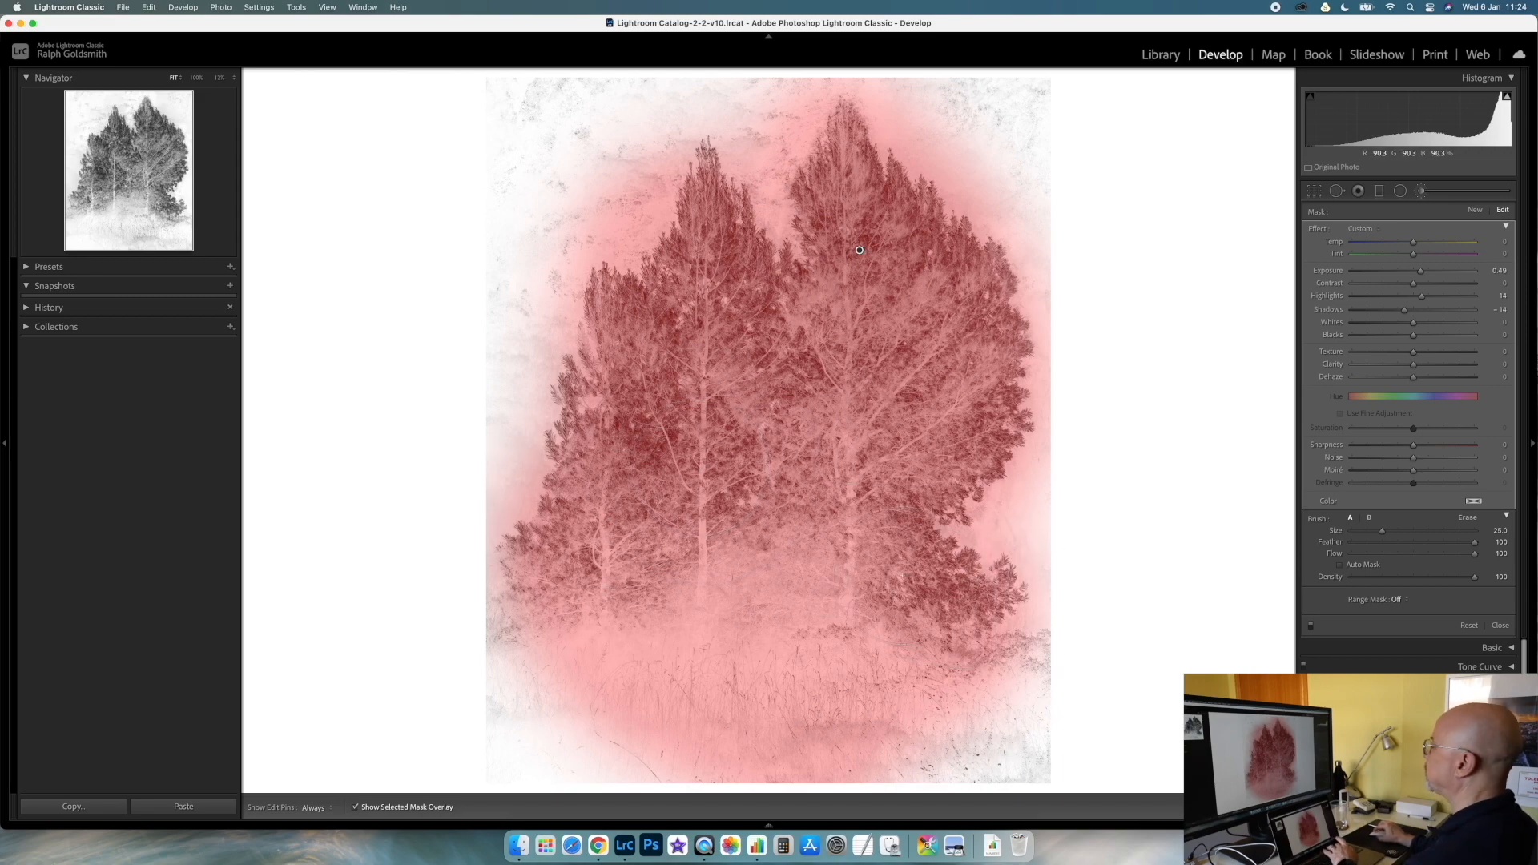
pyautogui.press('o')
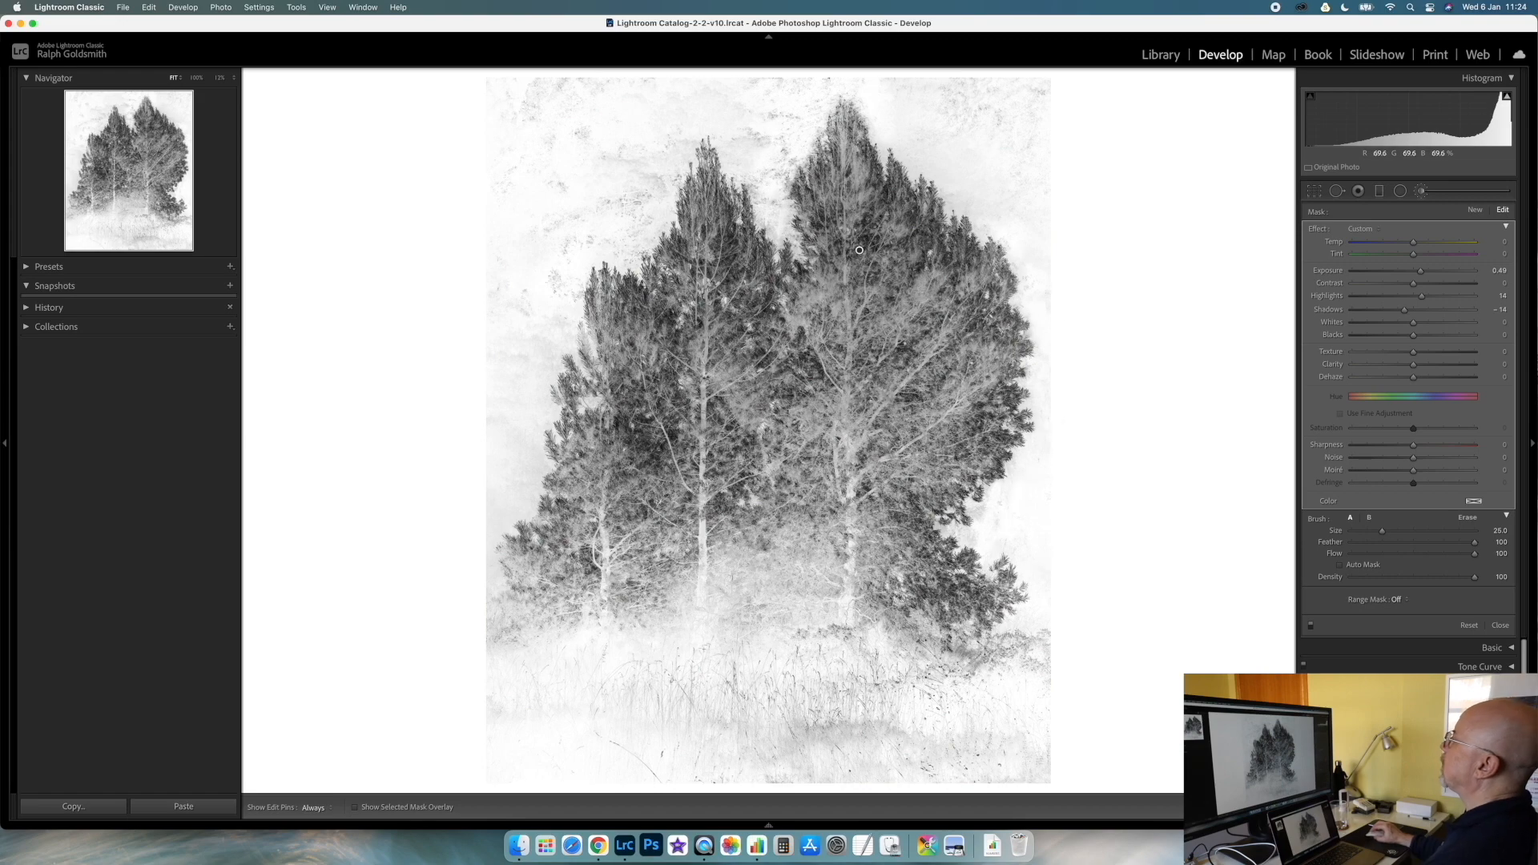
# Start a second brush adjustment at size 11 and paint over the foliage of the left and middle trees.
pyautogui.click(1476, 212)
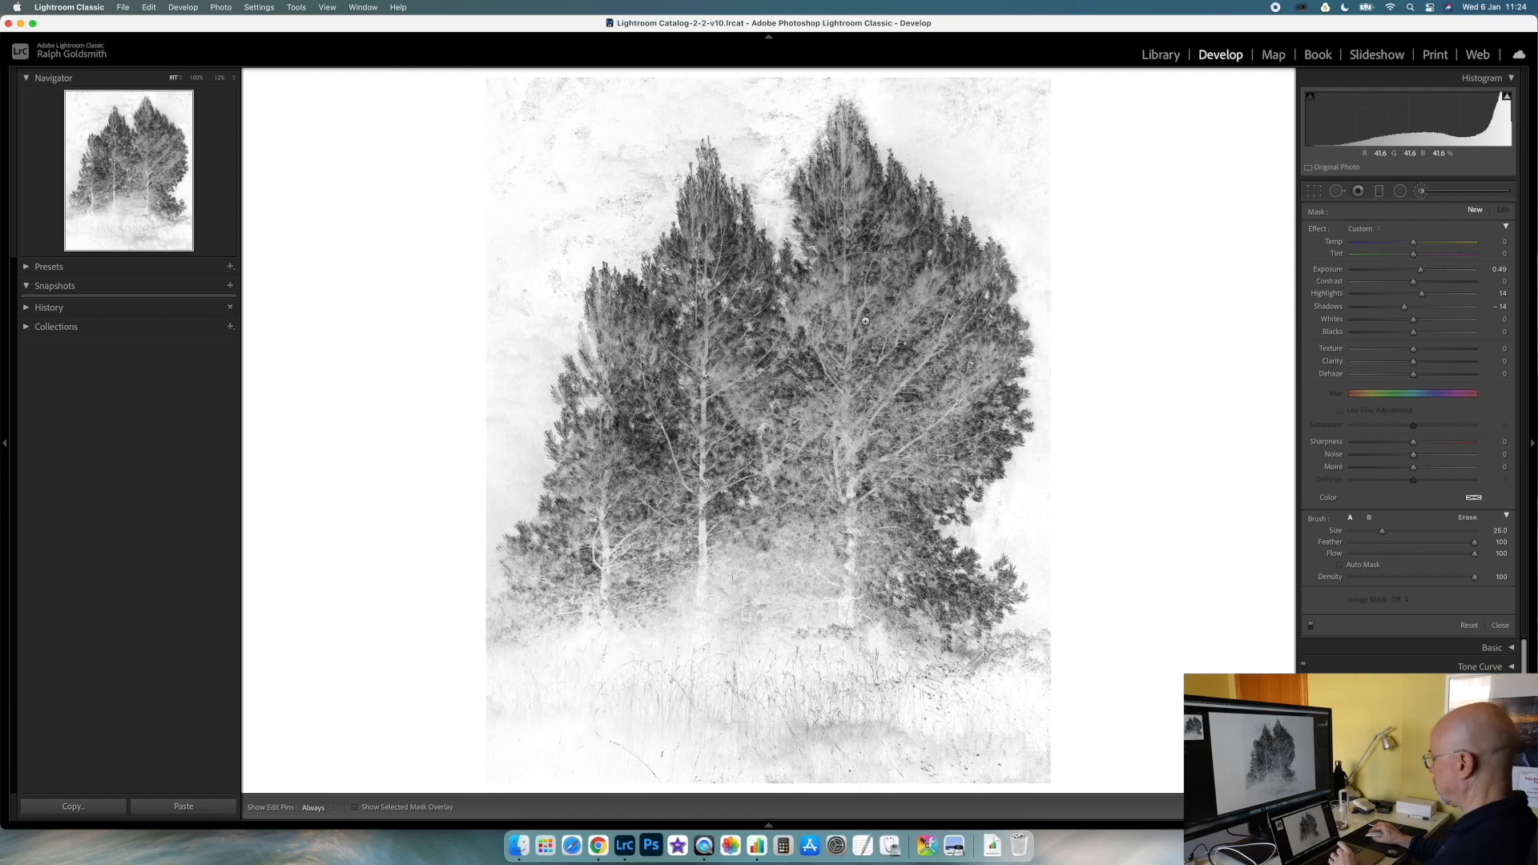
pyautogui.press('[')
pyautogui.press('[')
pyautogui.press('[')
pyautogui.press('[')
pyautogui.press('[')
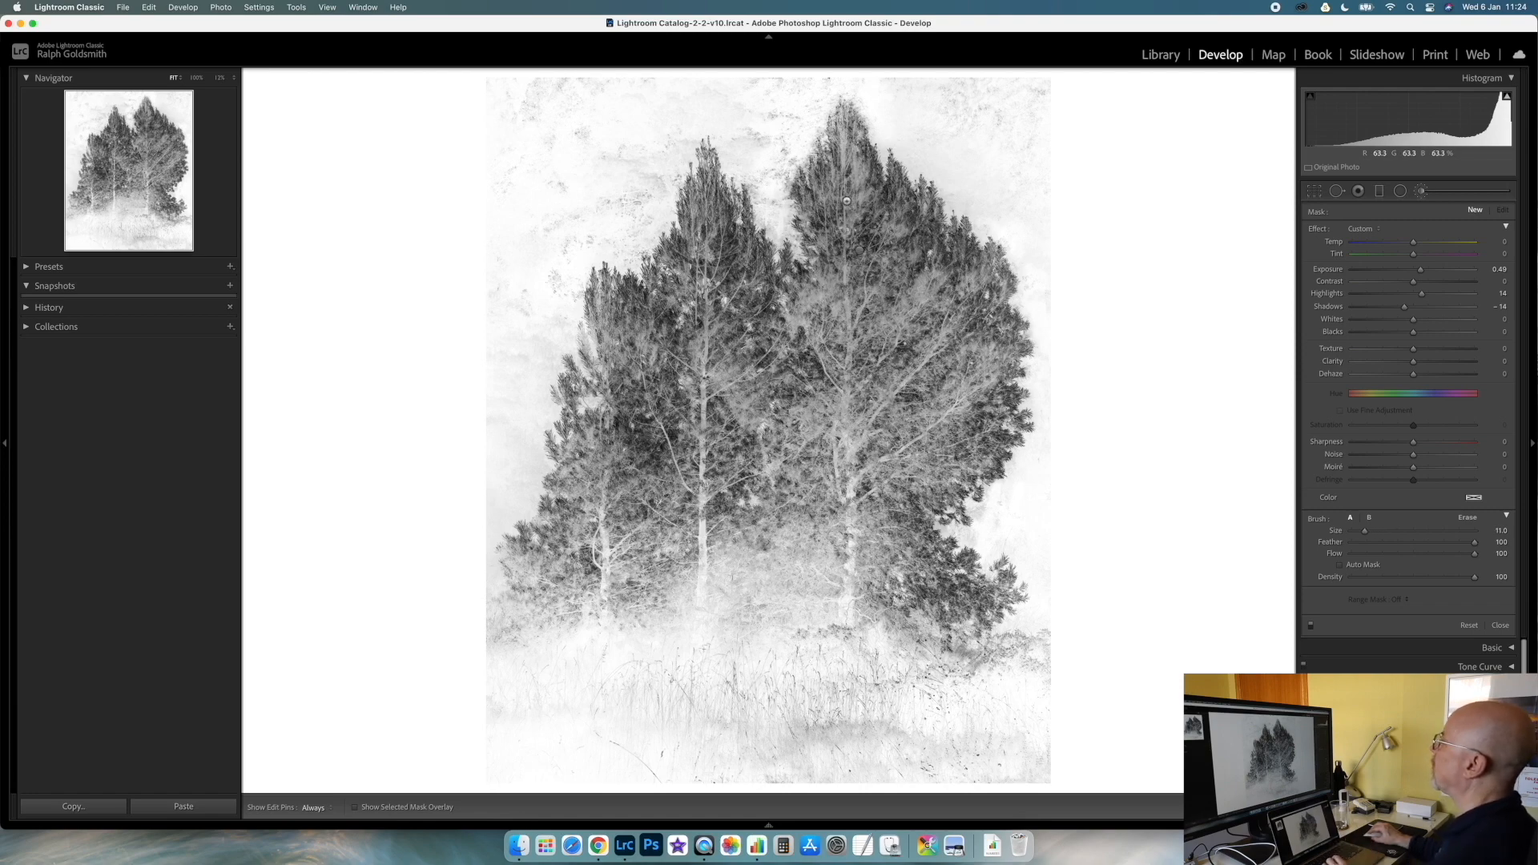
pyautogui.press('h')
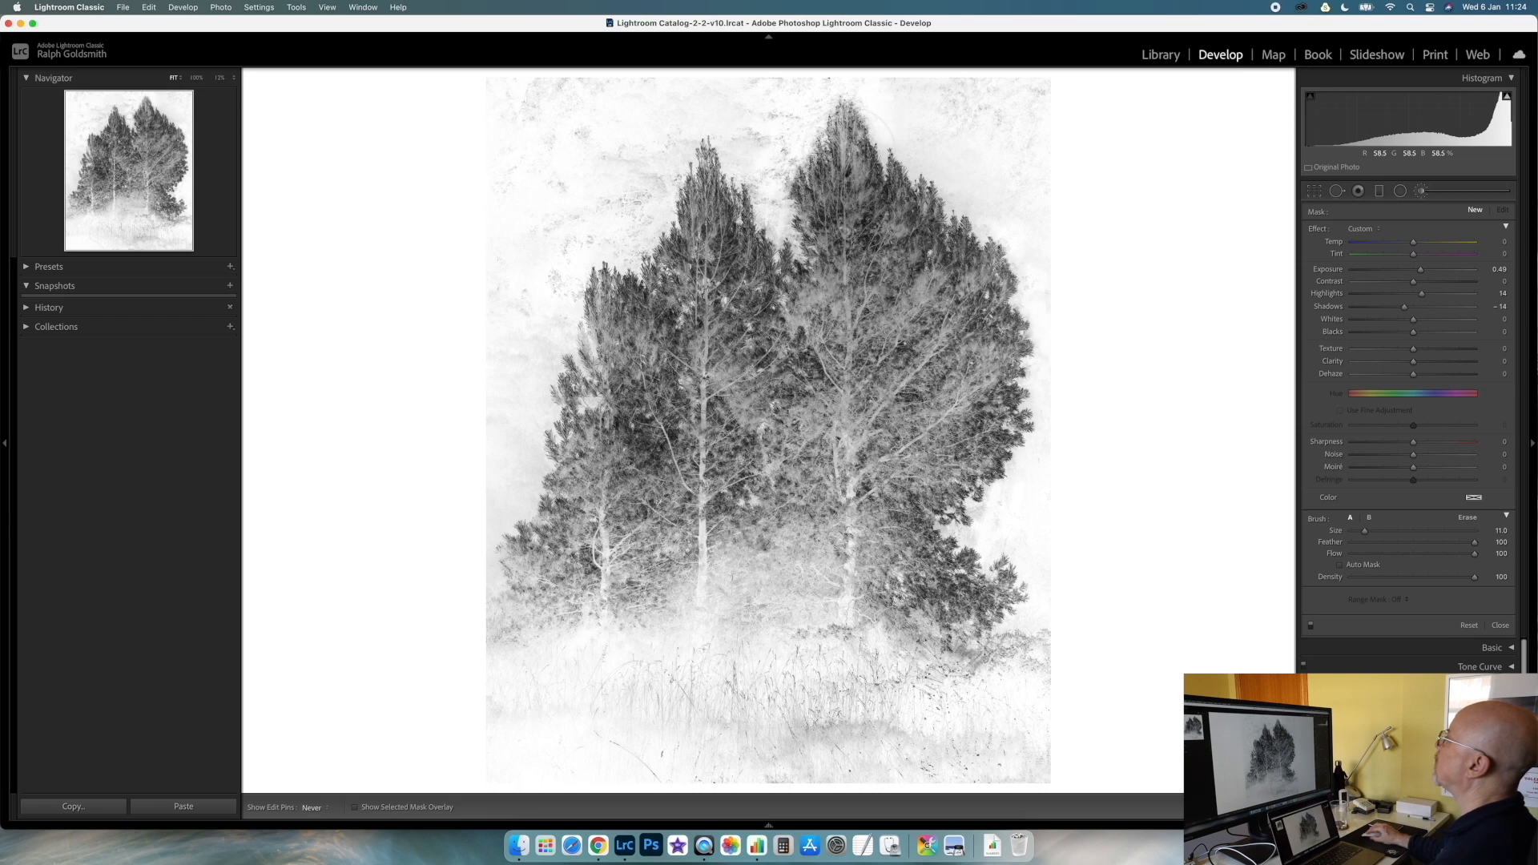
pyautogui.press('h')
pyautogui.moveTo(705, 231)
pyautogui.mouseDown()
pyautogui.moveTo(707, 184)
pyautogui.moveTo(681, 299)
pyautogui.moveTo(615, 323)
pyautogui.moveTo(600, 311)
pyautogui.moveTo(616, 351)
pyautogui.mouseUp()
pyautogui.press('h')
pyautogui.press('h')
pyautogui.moveTo(710, 333); pyautogui.dragTo(746, 421)
pyautogui.moveTo(794, 331); pyautogui.dragTo(773, 314)
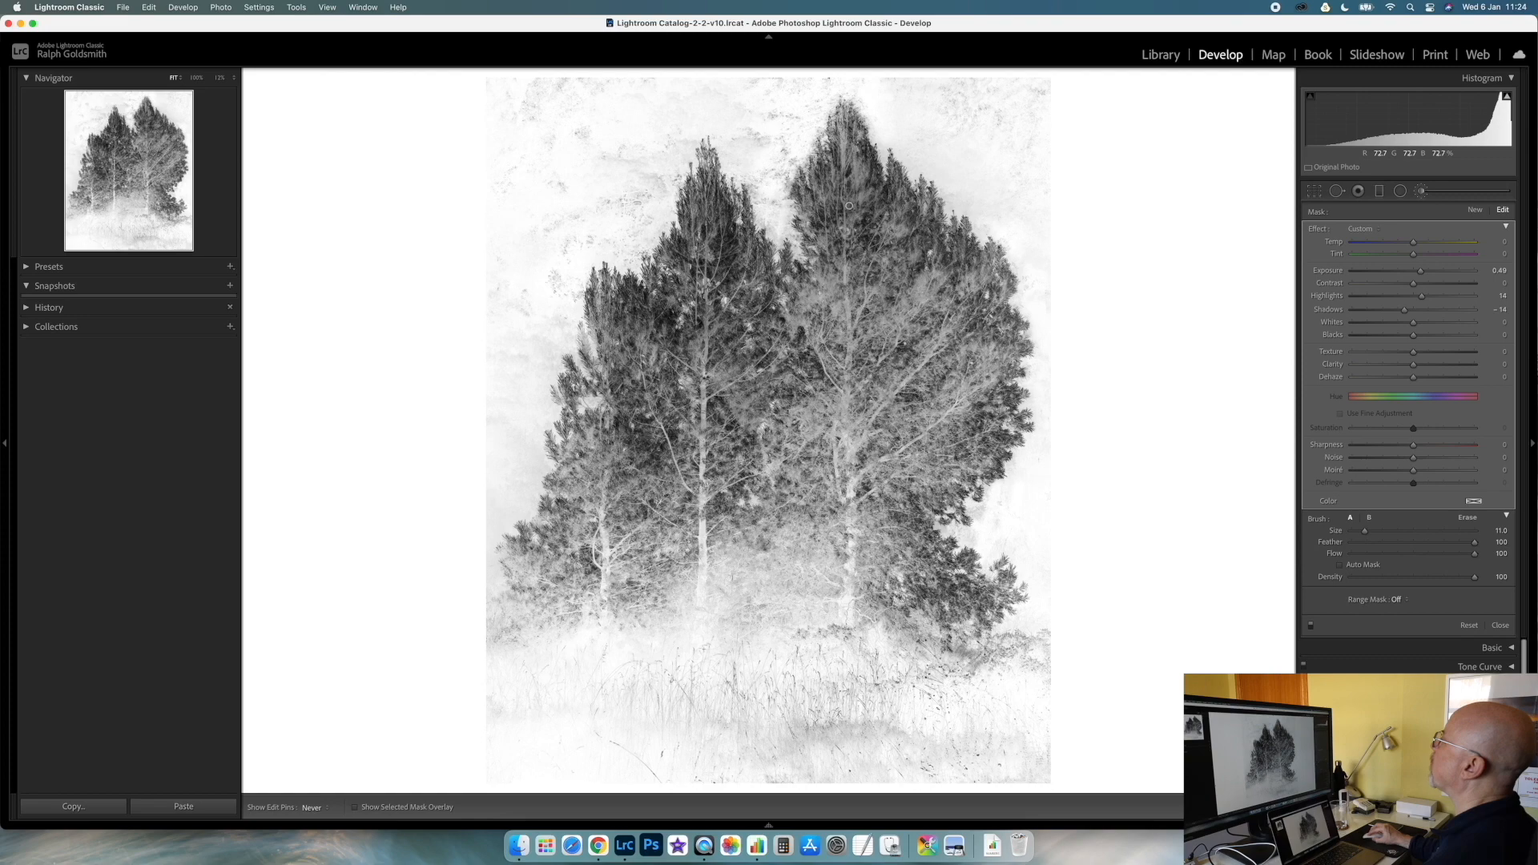
# Extend the second brush adjustment over the right tree, the lower branches and the foreground grass.
pyautogui.press('h')
pyautogui.moveTo(892, 301)
pyautogui.mouseDown()
pyautogui.moveTo(915, 285)
pyautogui.moveTo(878, 321)
pyautogui.mouseUp()
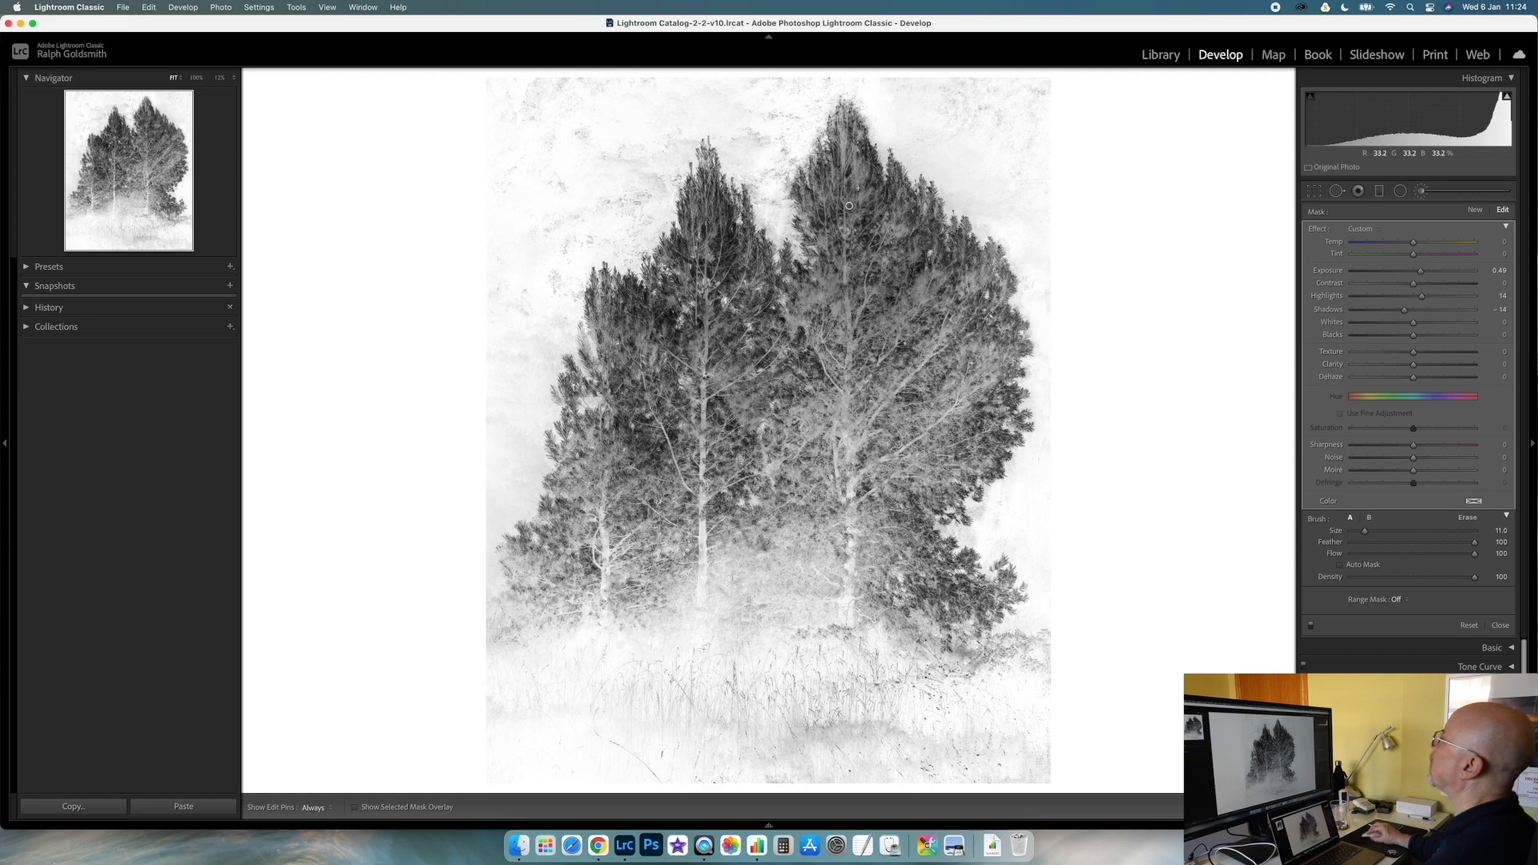
pyautogui.moveTo(991, 287)
pyautogui.mouseDown()
pyautogui.moveTo(880, 383)
pyautogui.moveTo(825, 352)
pyautogui.moveTo(847, 231)
pyautogui.mouseUp()
pyautogui.moveTo(987, 365)
pyautogui.mouseDown()
pyautogui.moveTo(940, 422)
pyautogui.moveTo(888, 450)
pyautogui.moveTo(817, 437)
pyautogui.moveTo(762, 471)
pyautogui.moveTo(615, 498)
pyautogui.moveTo(581, 460)
pyautogui.moveTo(595, 450)
pyautogui.mouseUp()
pyautogui.moveTo(589, 525)
pyautogui.mouseDown()
pyautogui.moveTo(545, 550)
pyautogui.moveTo(602, 573)
pyautogui.moveTo(1022, 589)
pyautogui.mouseUp()
pyautogui.moveTo(873, 527)
pyautogui.mouseDown()
pyautogui.moveTo(989, 413)
pyautogui.moveTo(985, 337)
pyautogui.mouseUp()
pyautogui.moveTo(844, 510)
pyautogui.mouseDown()
pyautogui.moveTo(819, 403)
pyautogui.moveTo(799, 392)
pyautogui.mouseUp()
pyautogui.moveTo(610, 676); pyautogui.dragTo(815, 716)
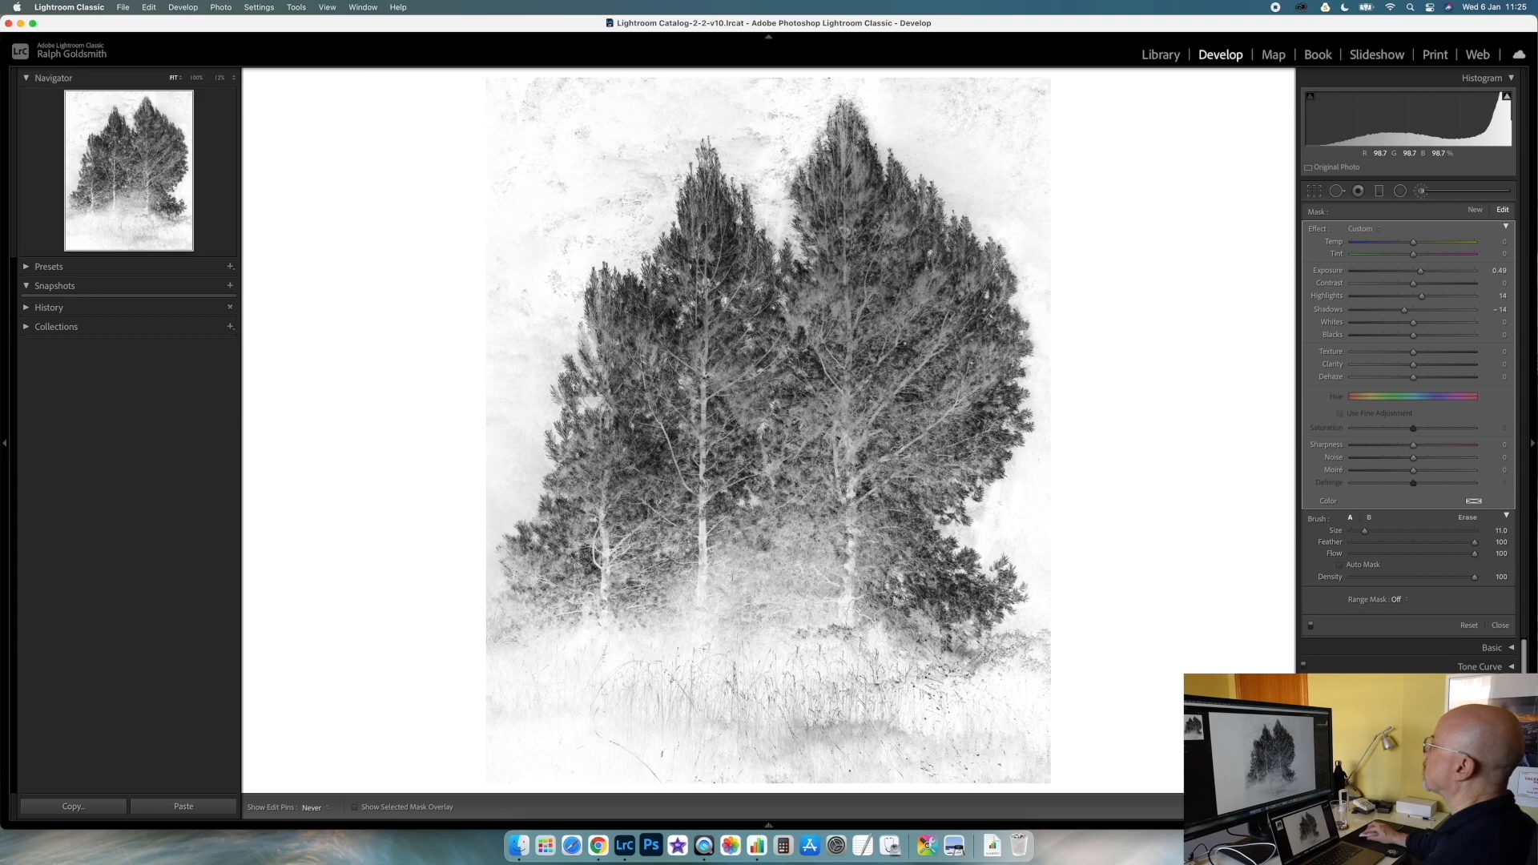
# Start a third brush adjustment on the right tree and paint around the lower trunks and the base of the trees.
pyautogui.click(1476, 212)
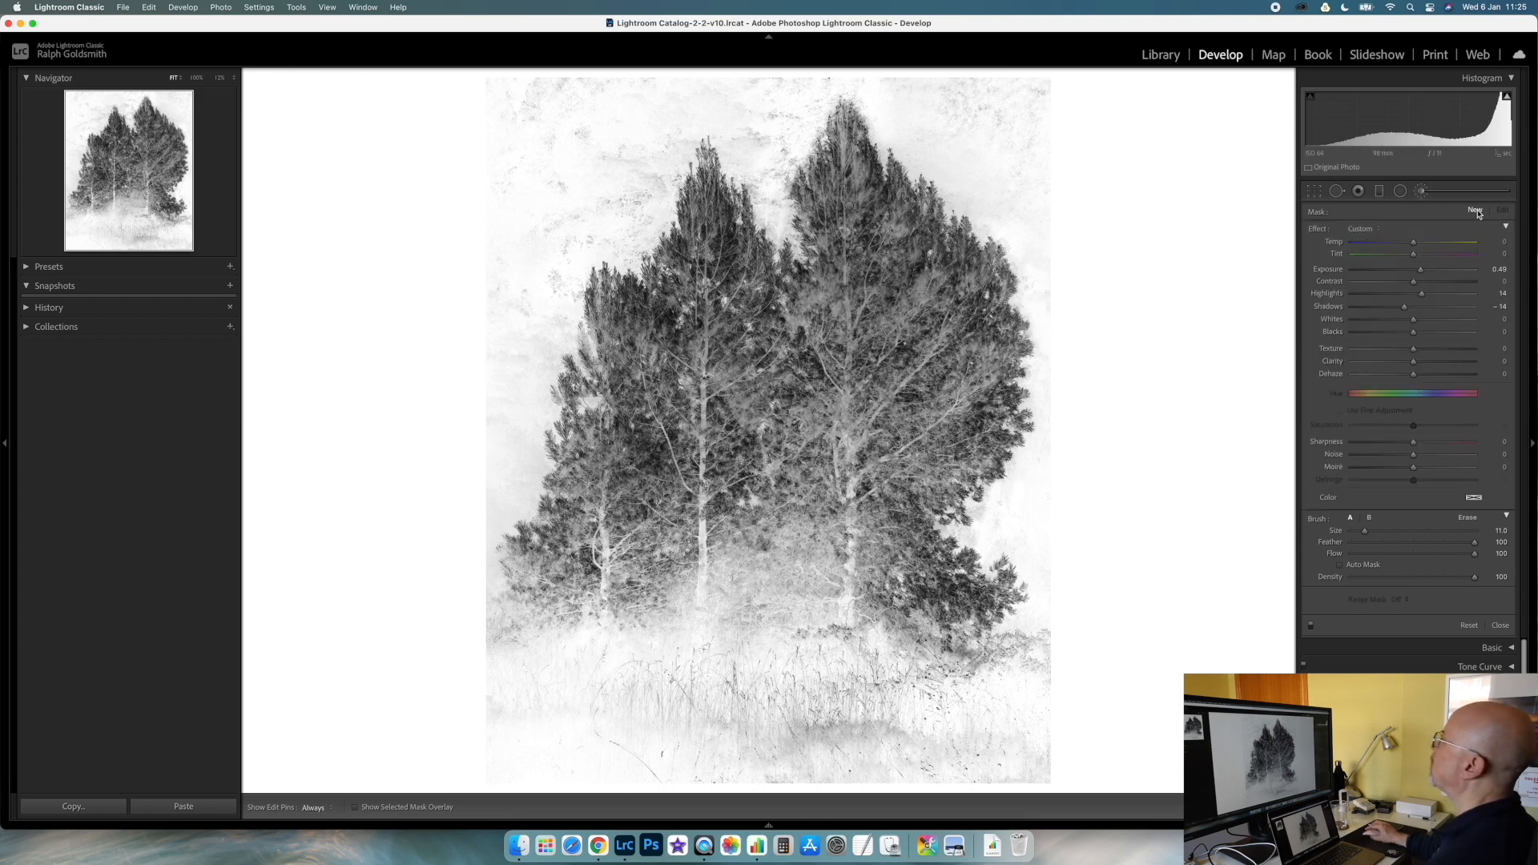
pyautogui.click(815, 302)
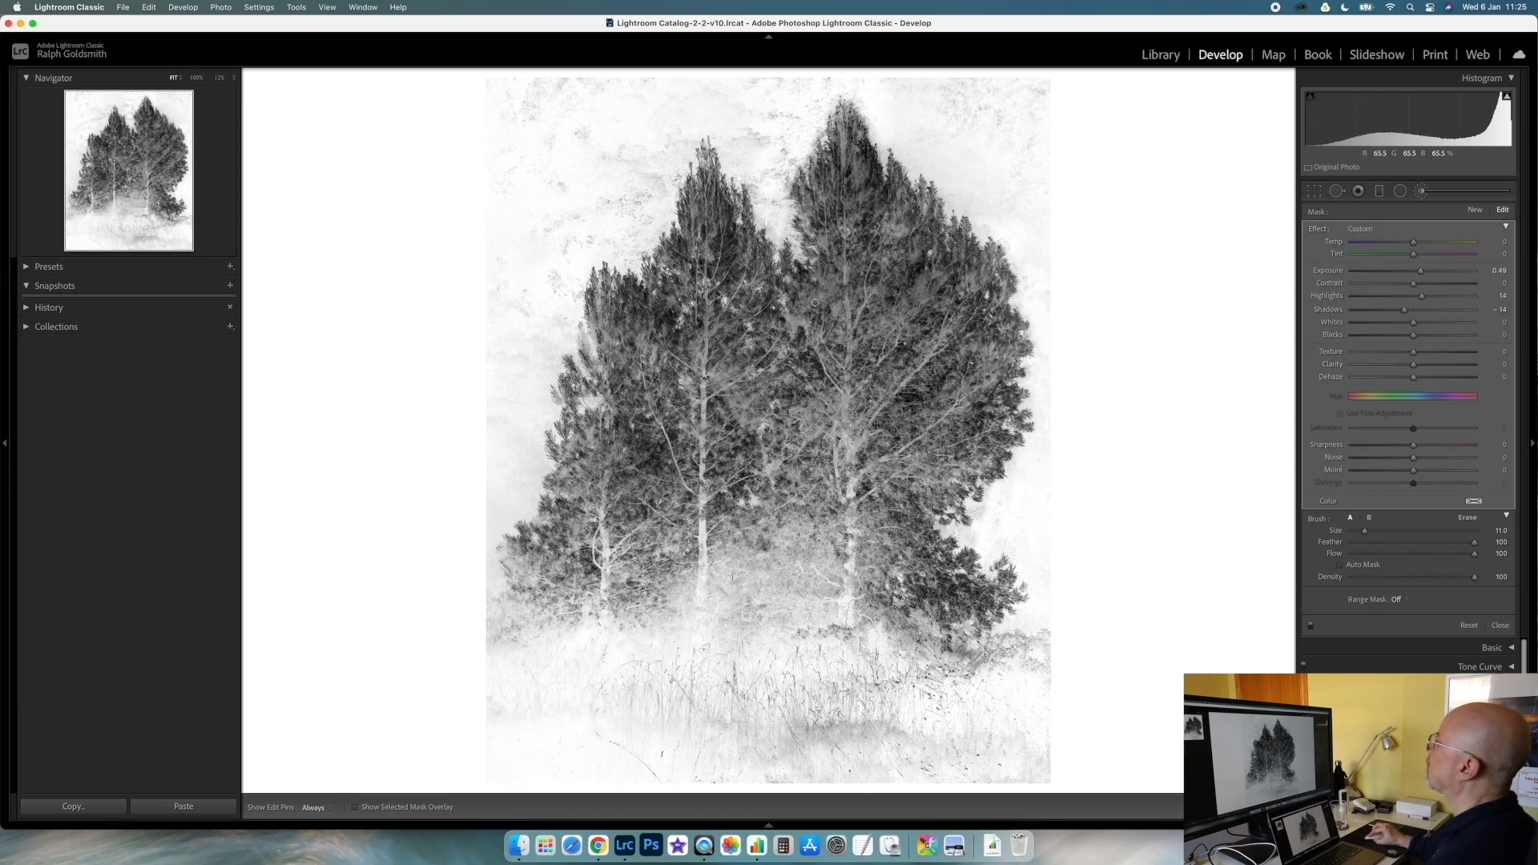
pyautogui.press('h')
pyautogui.moveTo(749, 391); pyautogui.dragTo(730, 415)
pyautogui.moveTo(841, 501)
pyautogui.mouseDown()
pyautogui.moveTo(809, 525)
pyautogui.moveTo(785, 598)
pyautogui.moveTo(693, 618)
pyautogui.mouseUp()
pyautogui.moveTo(869, 606)
pyautogui.mouseDown()
pyautogui.moveTo(902, 570)
pyautogui.moveTo(895, 499)
pyautogui.moveTo(971, 451)
pyautogui.mouseUp()
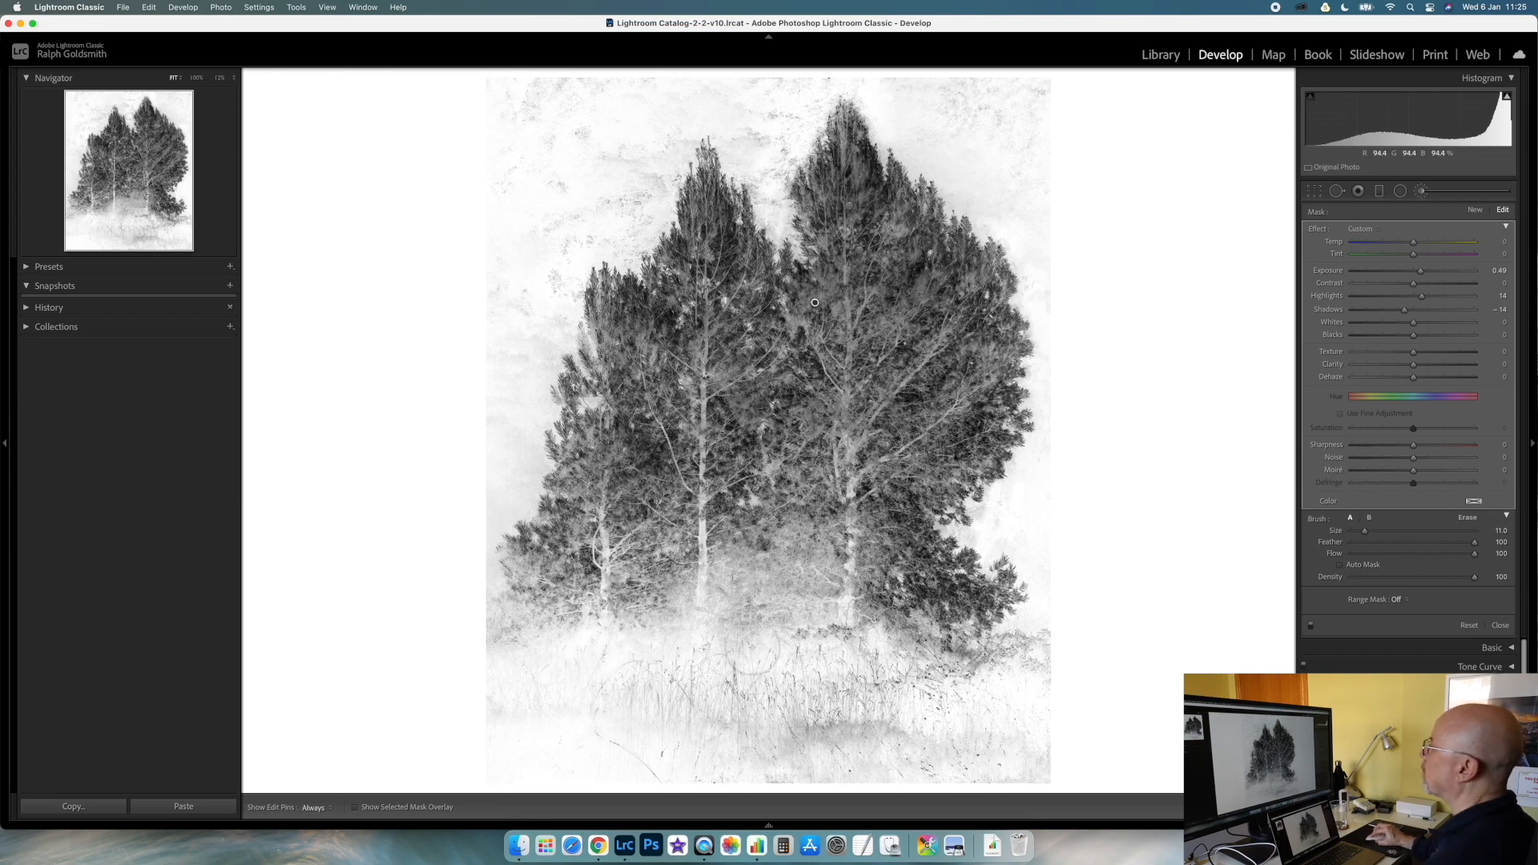
pyautogui.moveTo(720, 645)
pyautogui.mouseDown()
pyautogui.moveTo(641, 641)
pyautogui.moveTo(553, 585)
pyautogui.moveTo(543, 561)
pyautogui.moveTo(649, 572)
pyautogui.mouseUp()
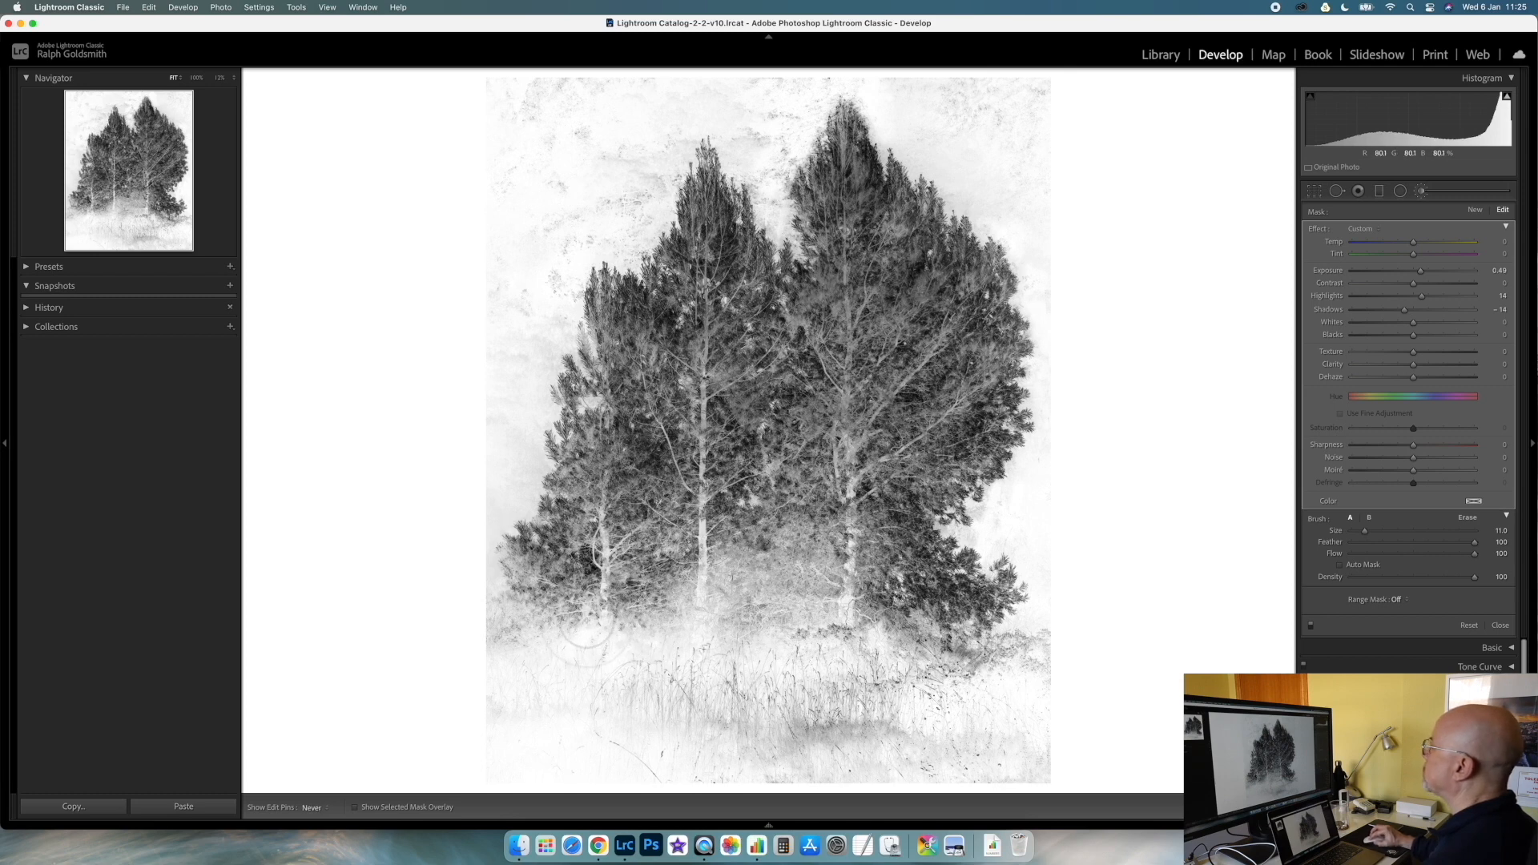
pyautogui.moveTo(958, 640); pyautogui.dragTo(933, 607)
pyautogui.press('h')
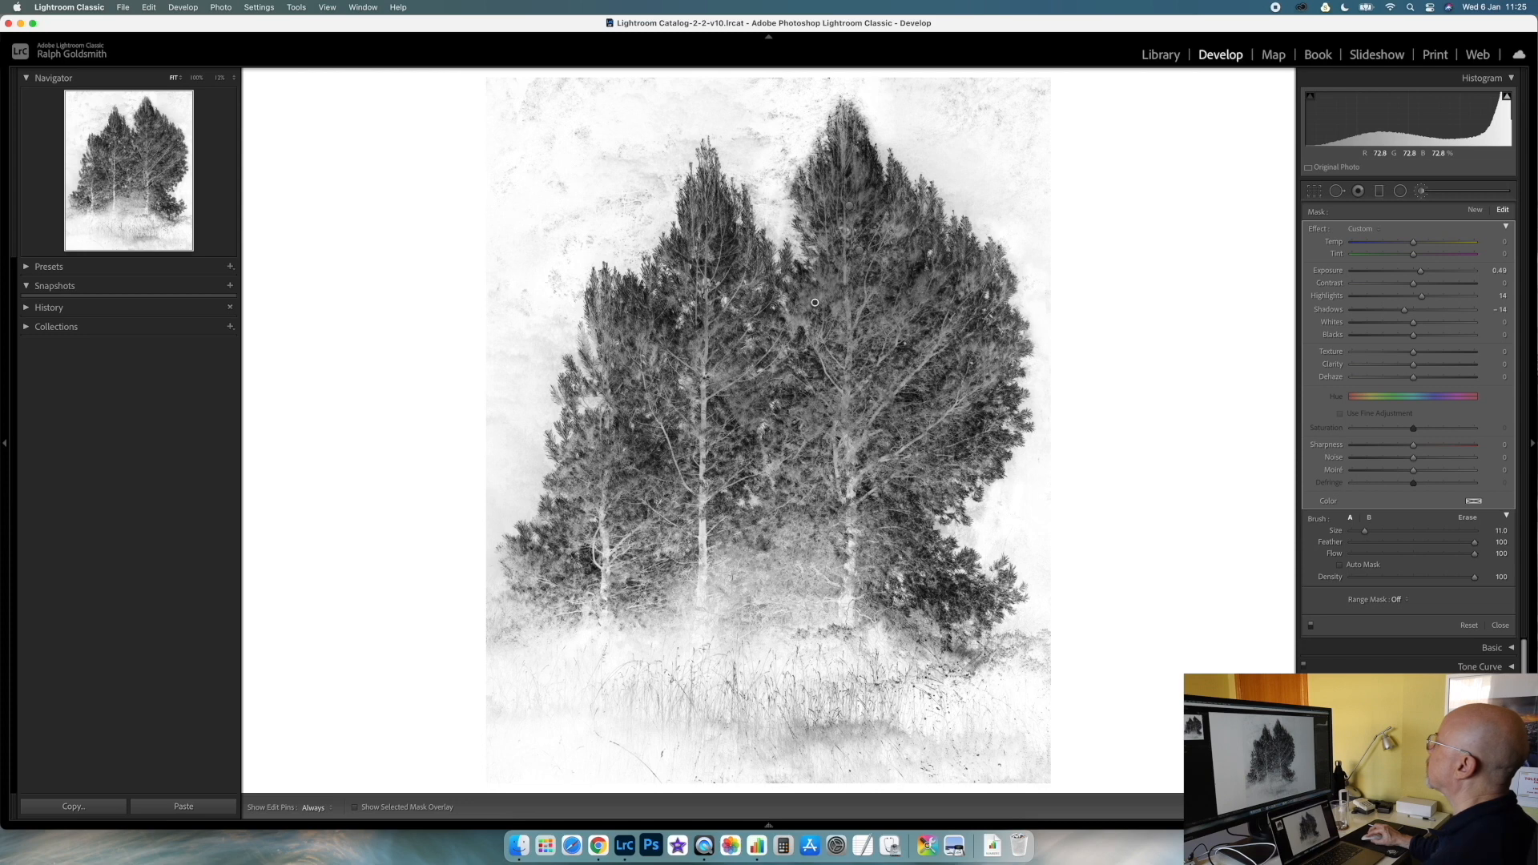
# Extend the third brush adjustment over the right tree's upper foliage, the middle tree and the left tree.
pyautogui.moveTo(814, 433)
pyautogui.mouseDown()
pyautogui.moveTo(854, 382)
pyautogui.moveTo(869, 284)
pyautogui.moveTo(920, 242)
pyautogui.moveTo(945, 269)
pyautogui.mouseUp()
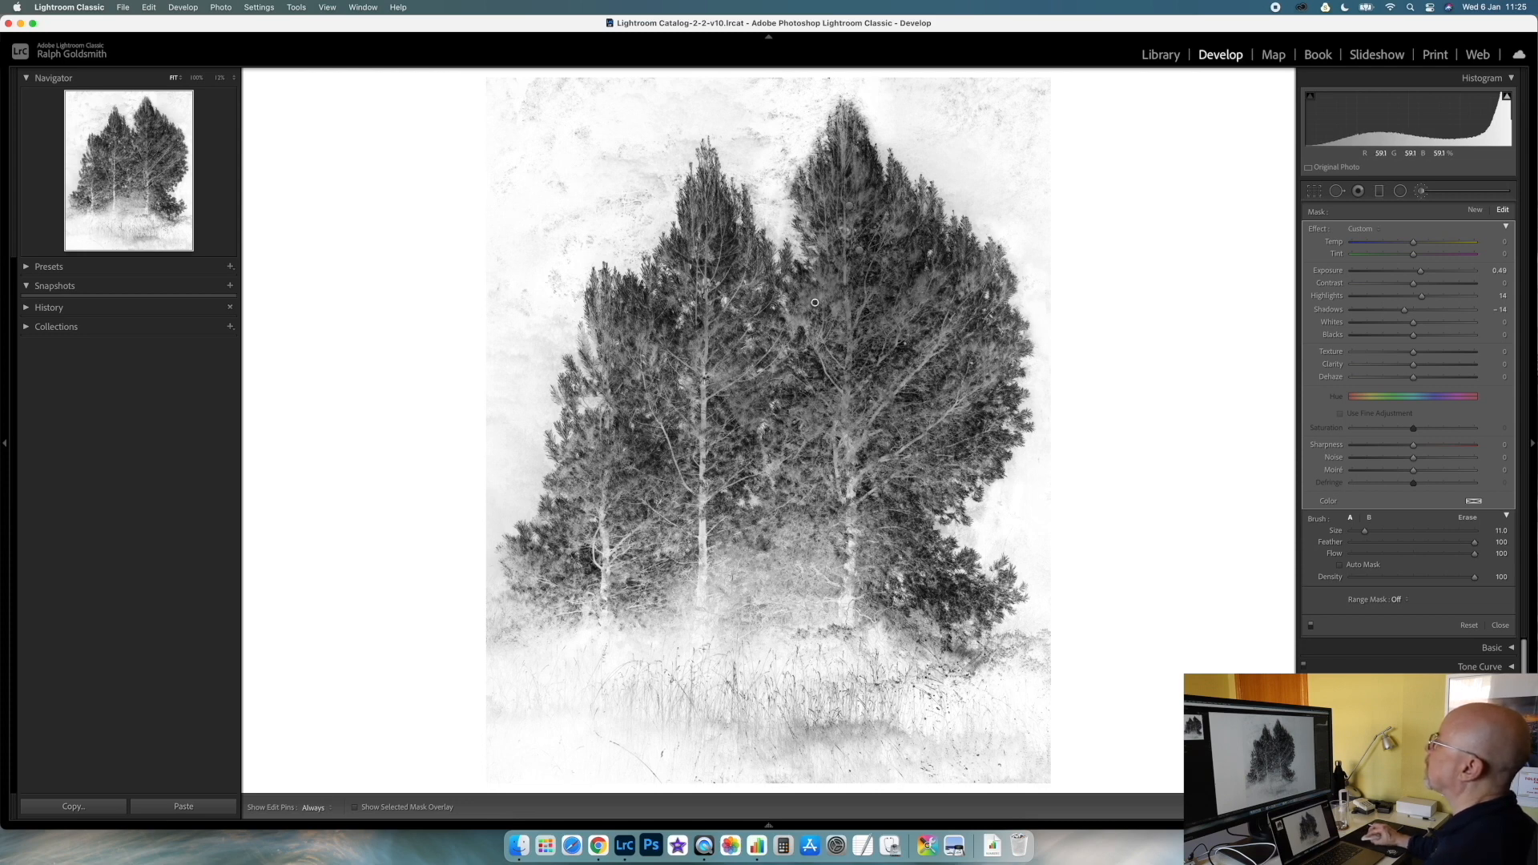
pyautogui.click(696, 377)
pyautogui.moveTo(607, 318); pyautogui.dragTo(581, 345)
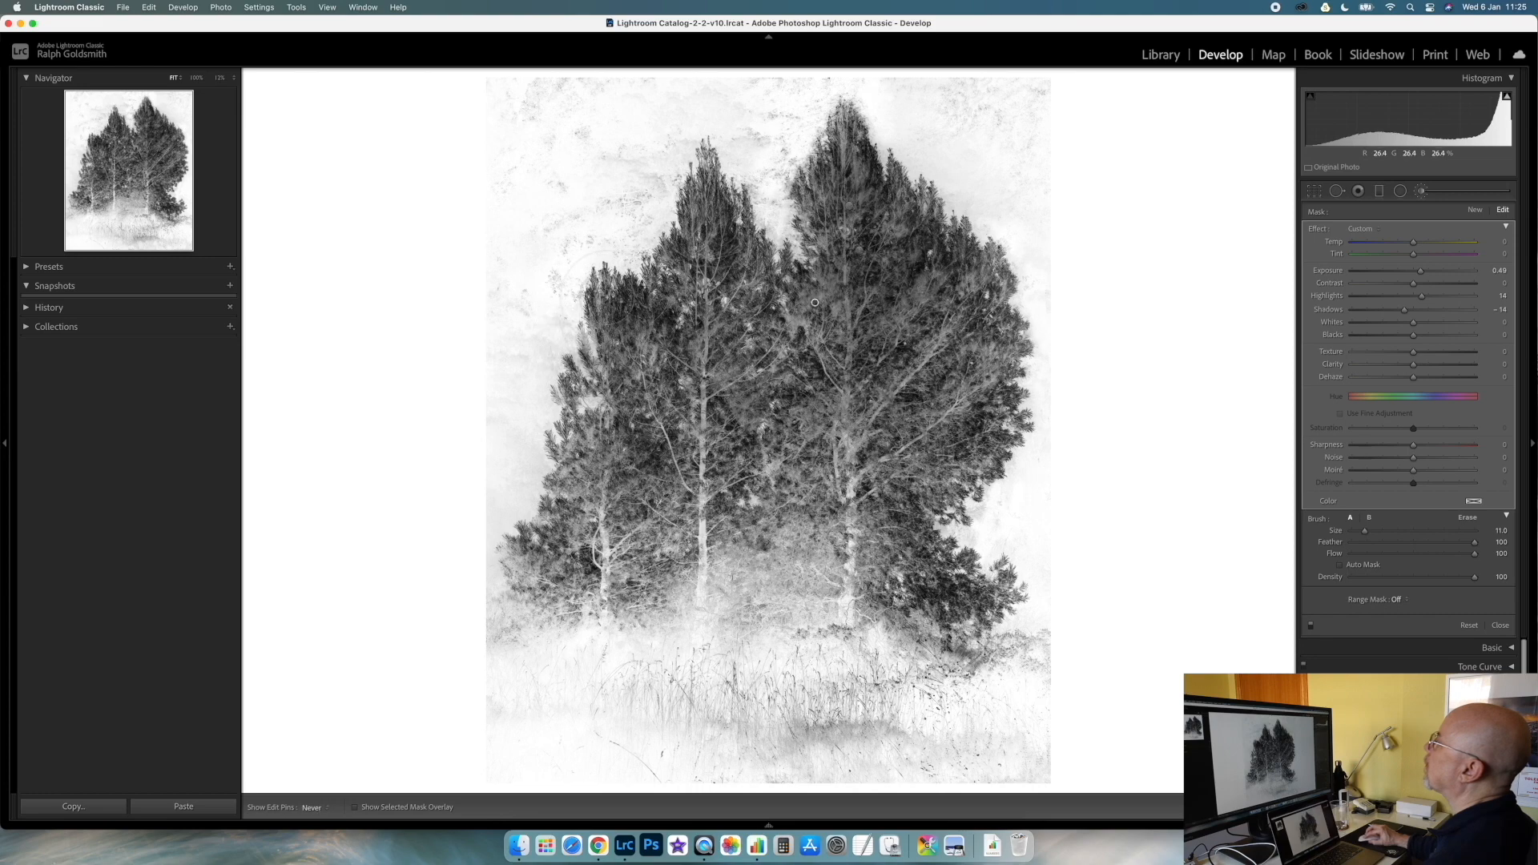
pyautogui.moveTo(599, 383); pyautogui.dragTo(570, 521)
pyautogui.press('h')
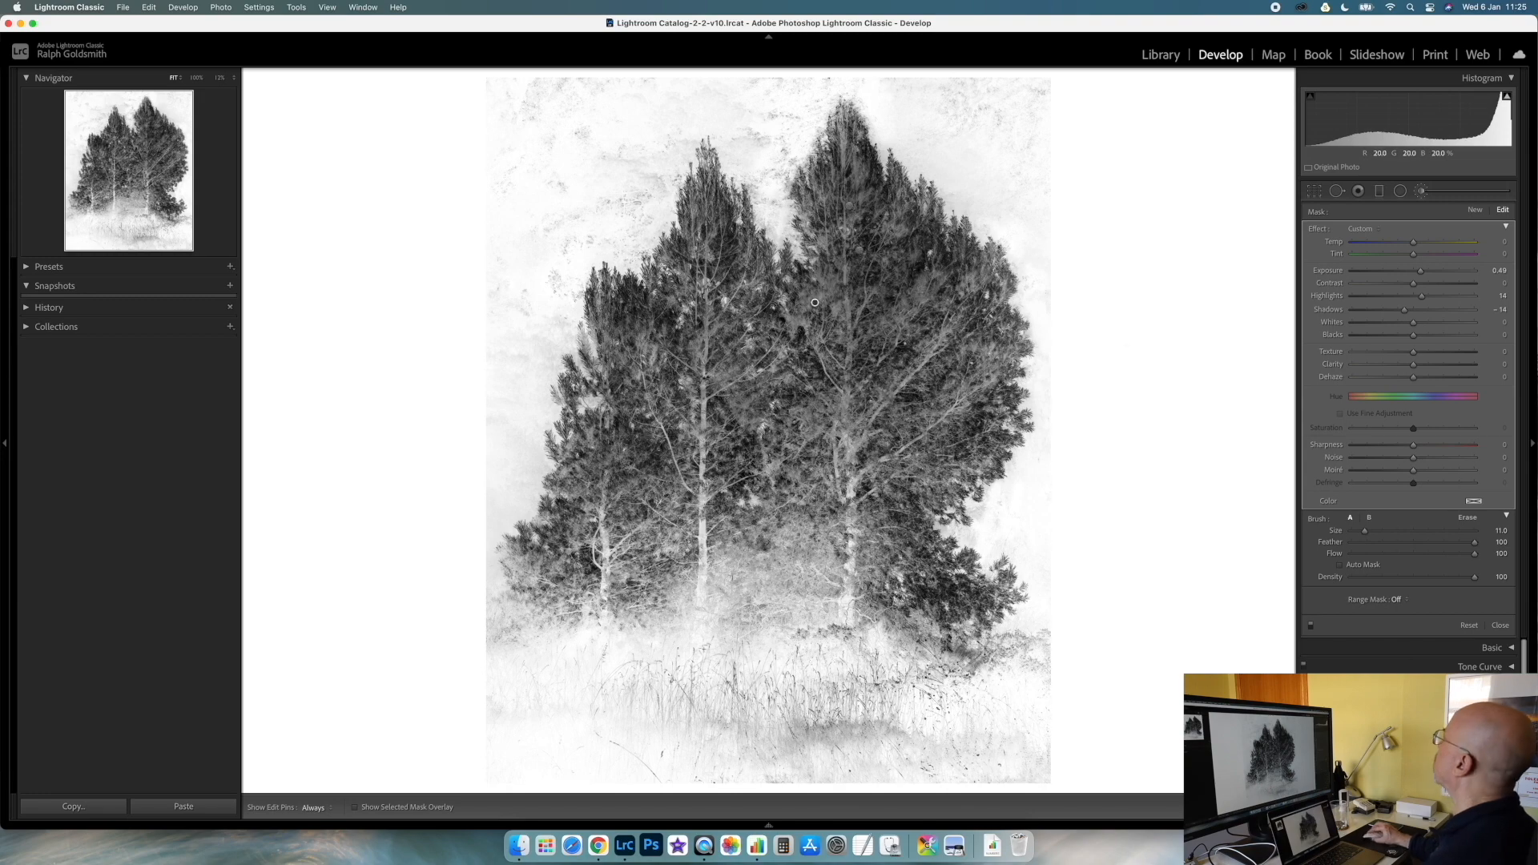
# Start a fourth brush adjustment at size 6 and paint over the right tree's outer foliage and upper right side.
pyautogui.click(1472, 210)
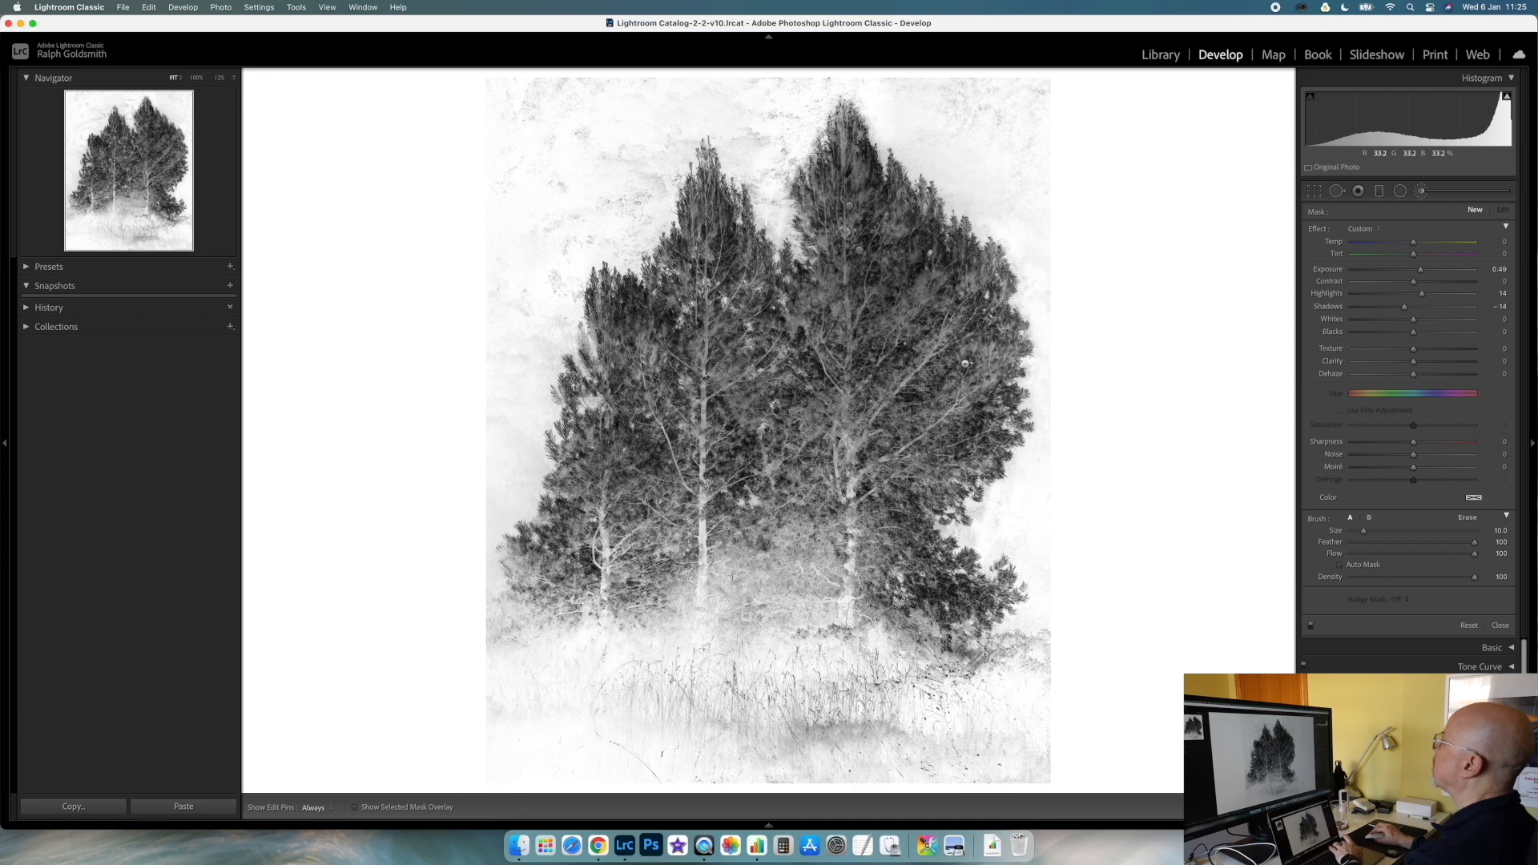
pyautogui.press('h')
pyautogui.press('[')
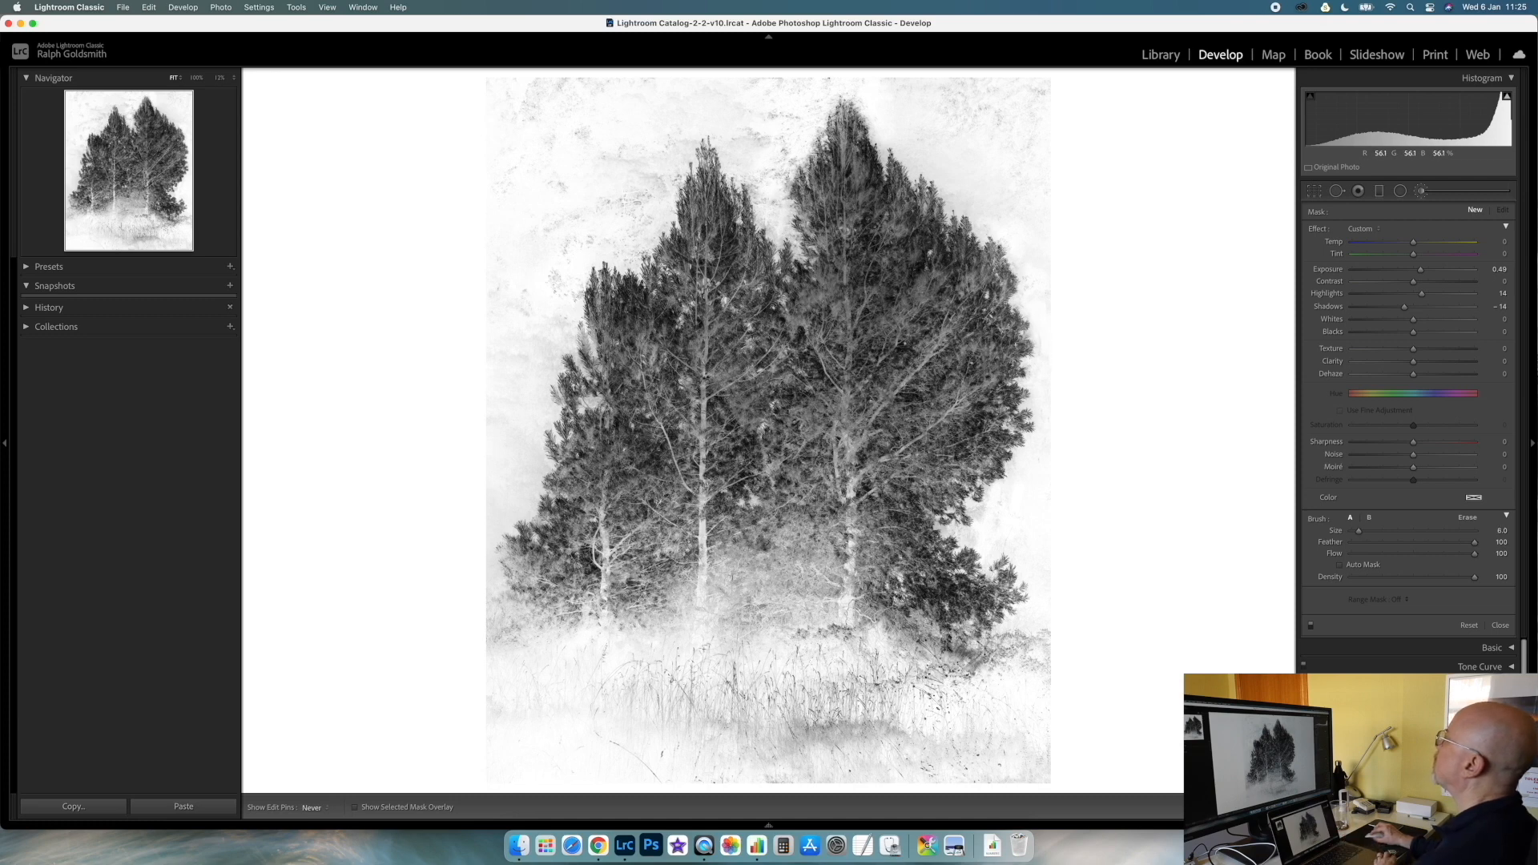
pyautogui.moveTo(978, 375); pyautogui.dragTo(1028, 344)
pyautogui.moveTo(876, 190)
pyautogui.mouseDown()
pyautogui.moveTo(841, 132)
pyautogui.moveTo(885, 241)
pyautogui.moveTo(897, 232)
pyautogui.mouseUp()
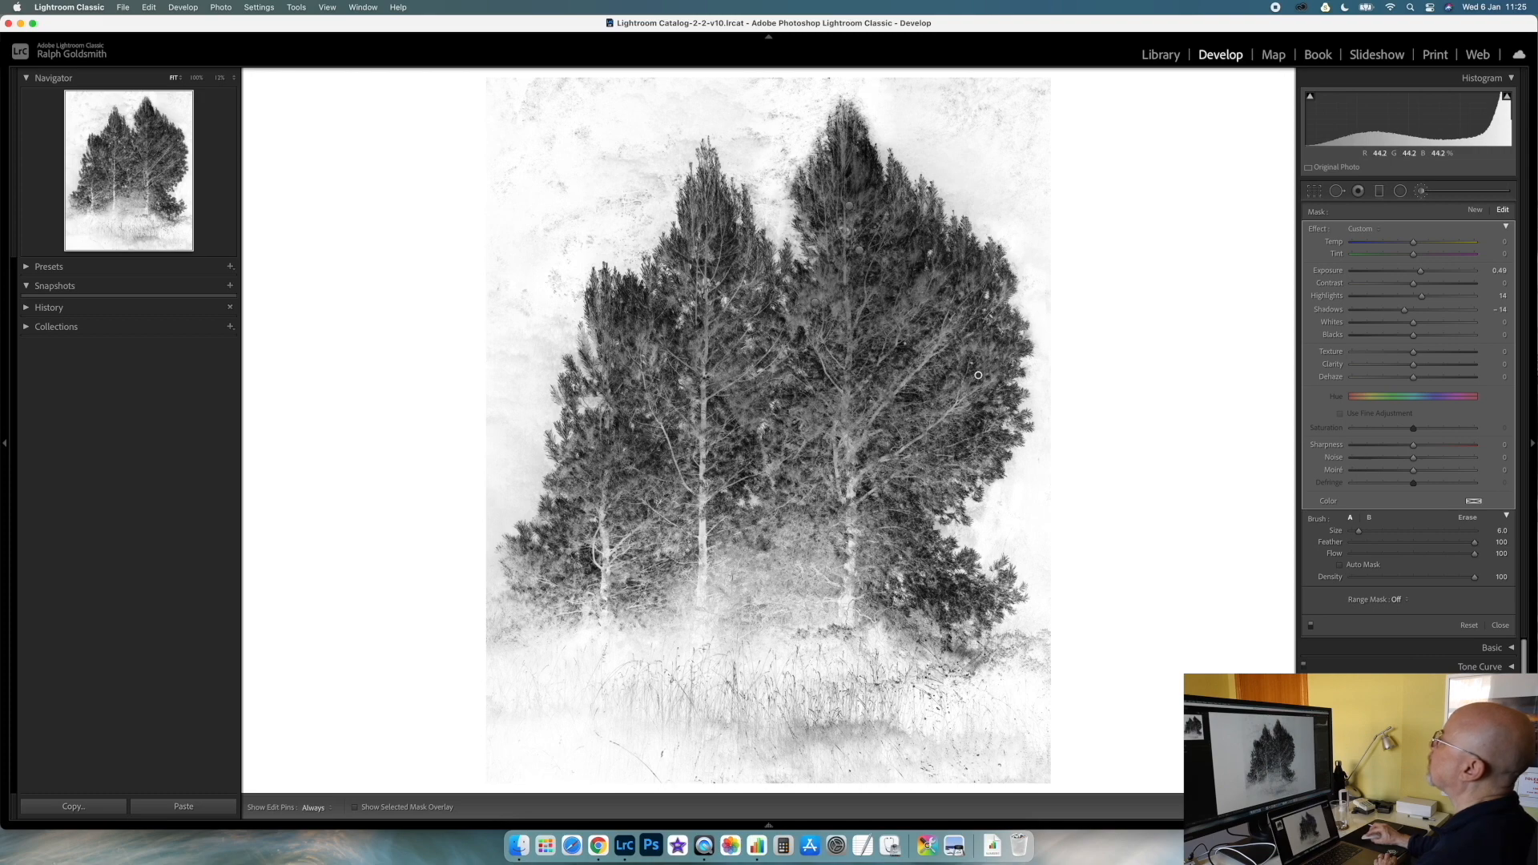
# Extend the fourth brush adjustment over the middle and left trees, the lower branches, the grass edge and the right tree's centre.
pyautogui.moveTo(751, 303); pyautogui.dragTo(726, 221)
pyautogui.moveTo(641, 370); pyautogui.dragTo(656, 433)
pyautogui.moveTo(546, 563)
pyautogui.mouseDown()
pyautogui.moveTo(542, 592)
pyautogui.moveTo(566, 611)
pyautogui.moveTo(641, 560)
pyautogui.moveTo(771, 660)
pyautogui.moveTo(856, 650)
pyautogui.moveTo(805, 592)
pyautogui.moveTo(809, 571)
pyautogui.mouseUp()
pyautogui.moveTo(993, 595); pyautogui.dragTo(1010, 589)
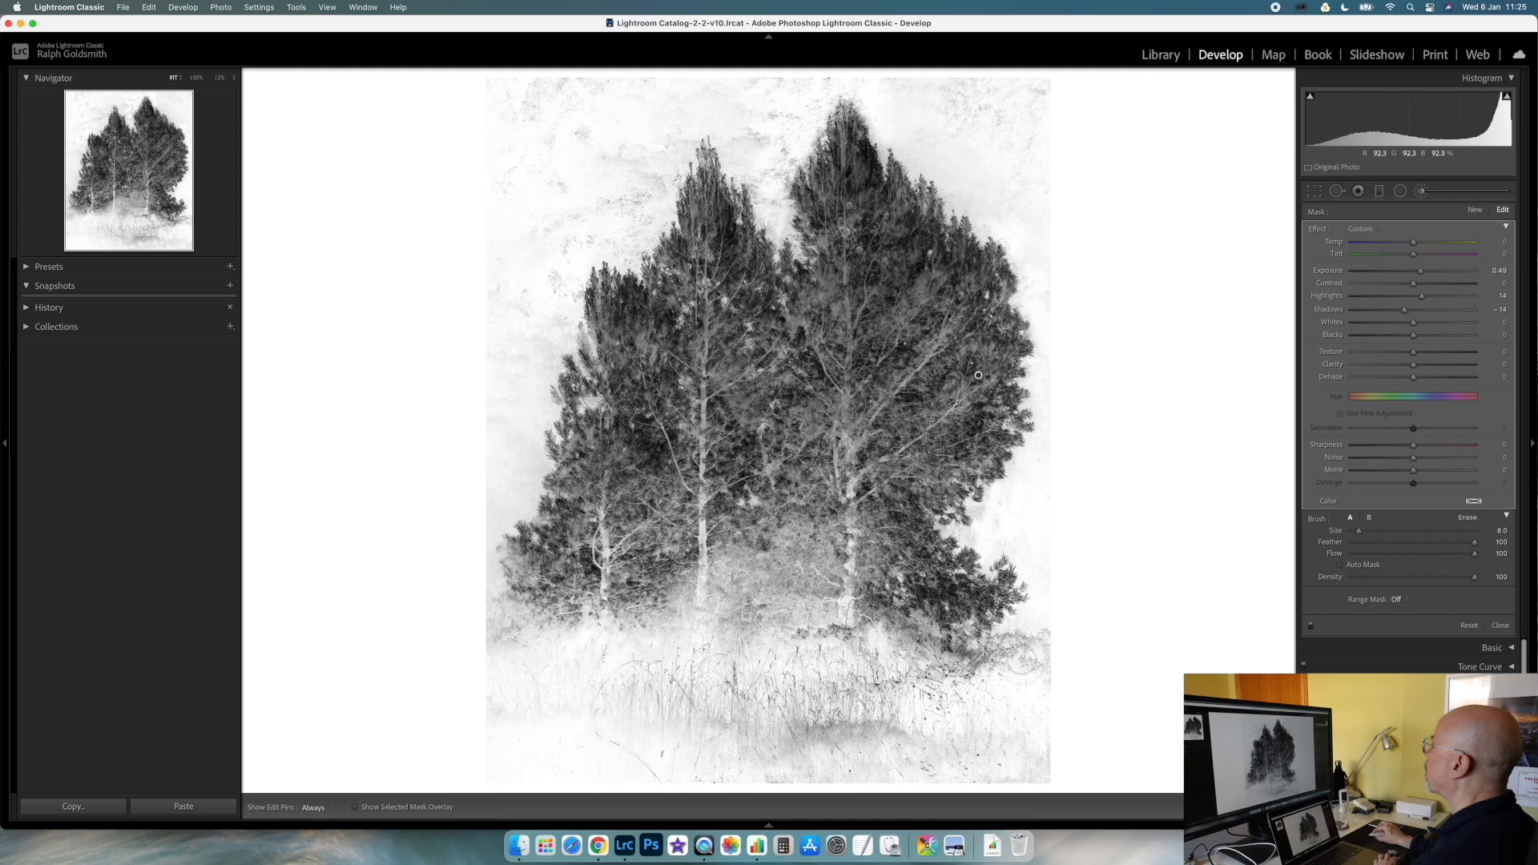
pyautogui.moveTo(990, 651); pyautogui.dragTo(928, 671)
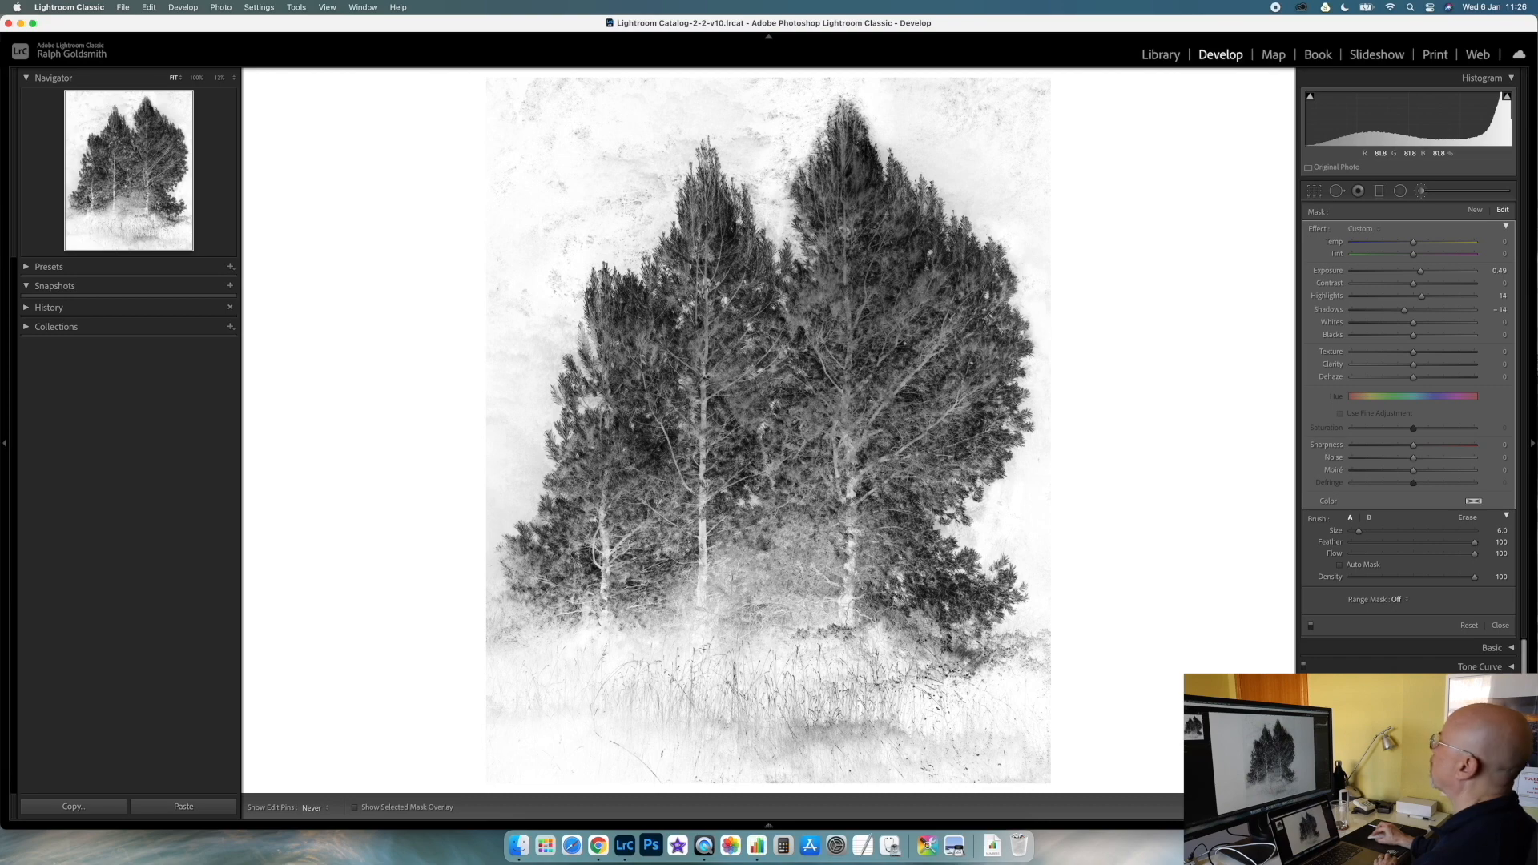
pyautogui.moveTo(827, 418)
pyautogui.mouseDown()
pyautogui.moveTo(929, 299)
pyautogui.moveTo(869, 313)
pyautogui.mouseUp()
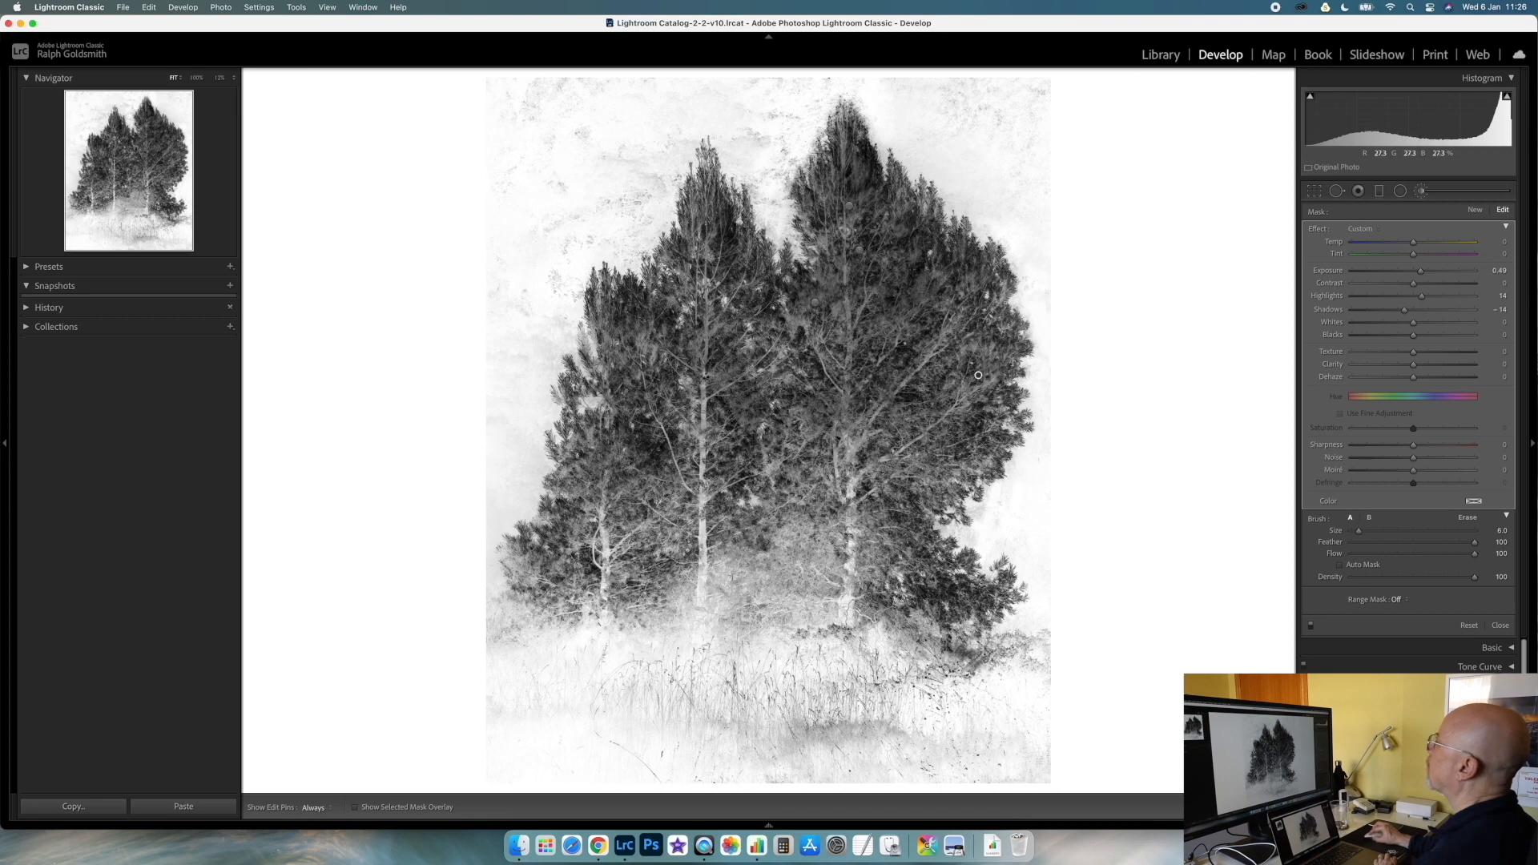
# Add a fifth brush adjustment with the same settings and paint the pale area between the middle and right trunks.
pyautogui.click(1475, 210)
pyautogui.press('h')
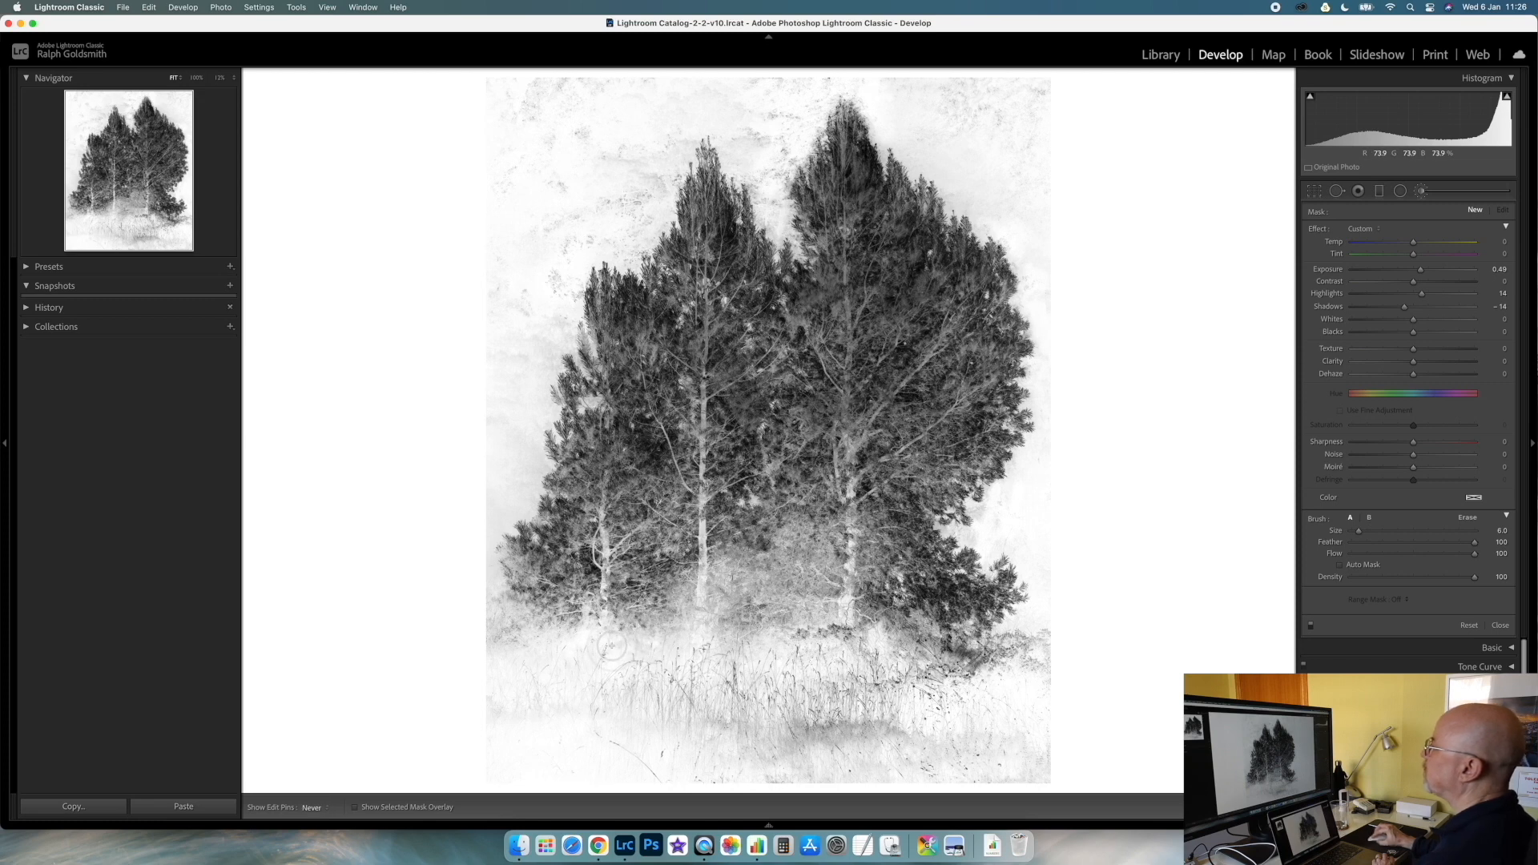
pyautogui.moveTo(706, 643)
pyautogui.mouseDown()
pyautogui.moveTo(825, 601)
pyautogui.moveTo(741, 565)
pyautogui.moveTo(839, 535)
pyautogui.mouseUp()
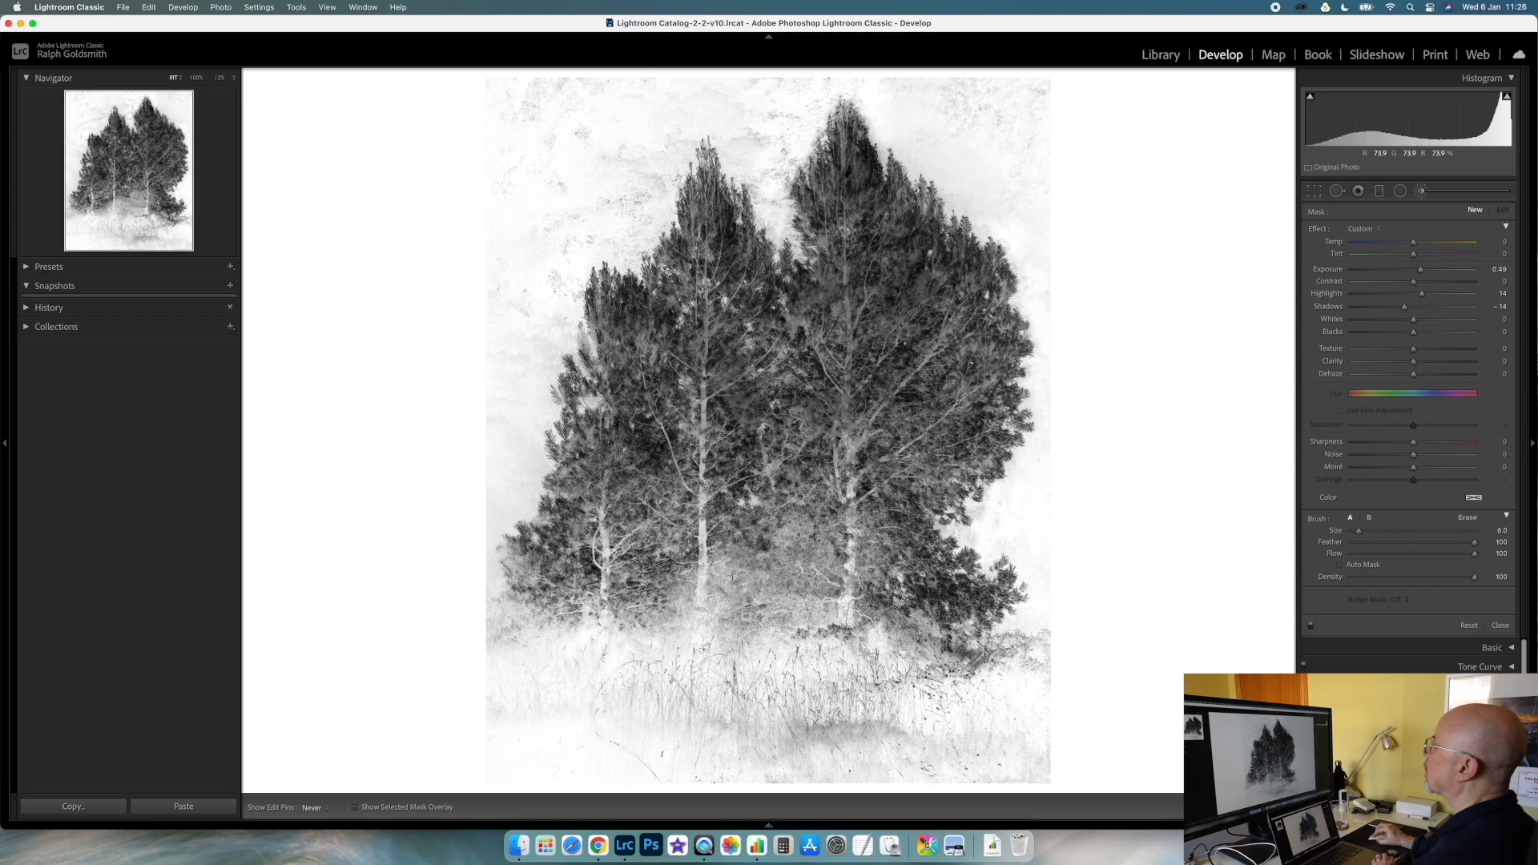
pyautogui.moveTo(721, 625); pyautogui.dragTo(714, 641)
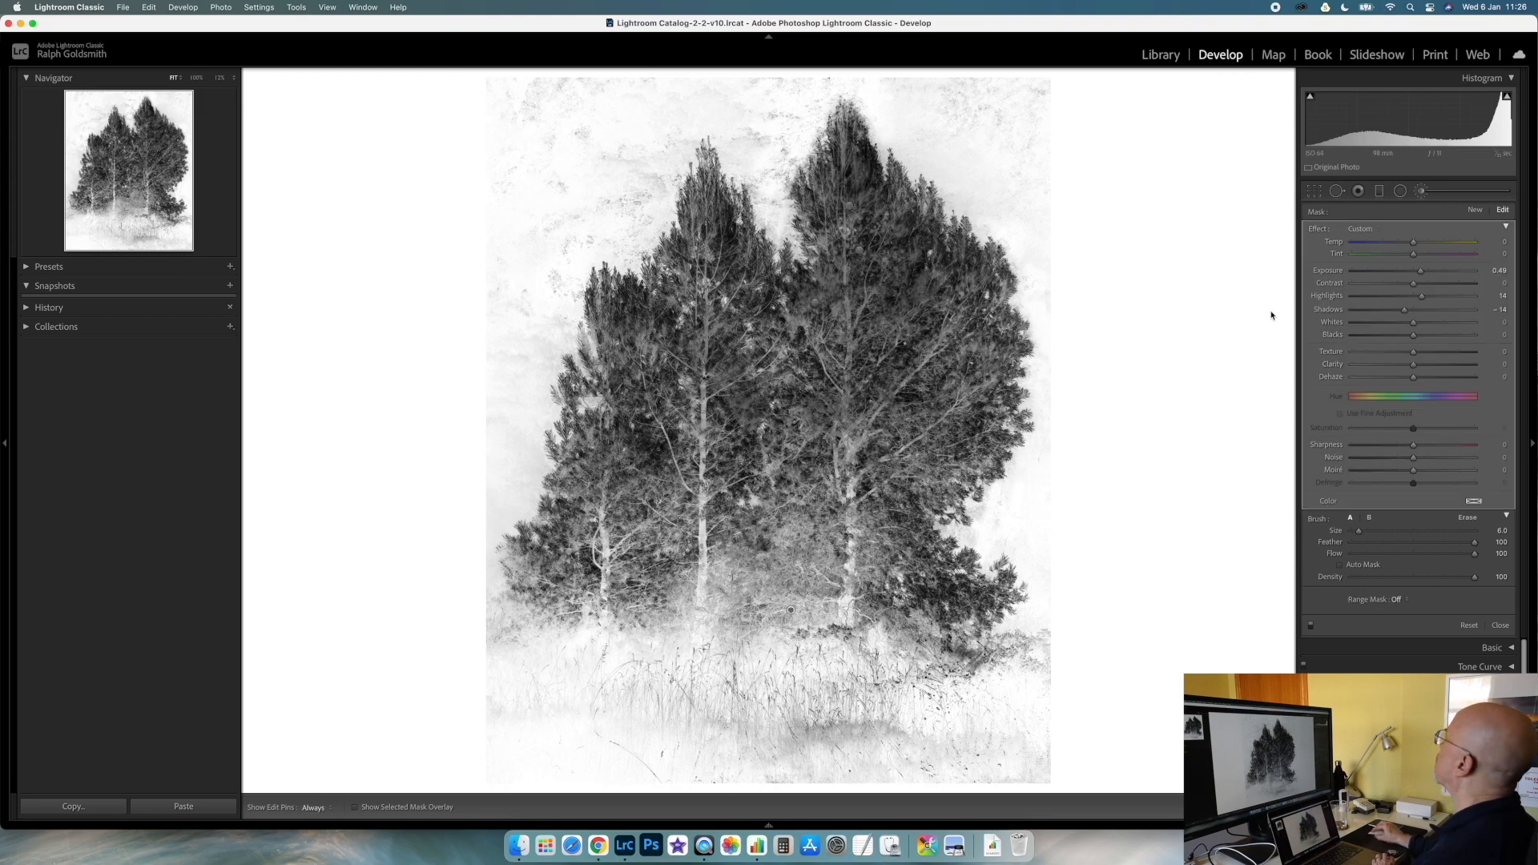
# Add a sixth brush adjustment and paint around the lower trunks of all three trees and the undergrowth between them.
pyautogui.click(1477, 209)
pyautogui.moveTo(738, 587)
pyautogui.mouseDown()
pyautogui.moveTo(690, 600)
pyautogui.moveTo(706, 625)
pyautogui.mouseUp()
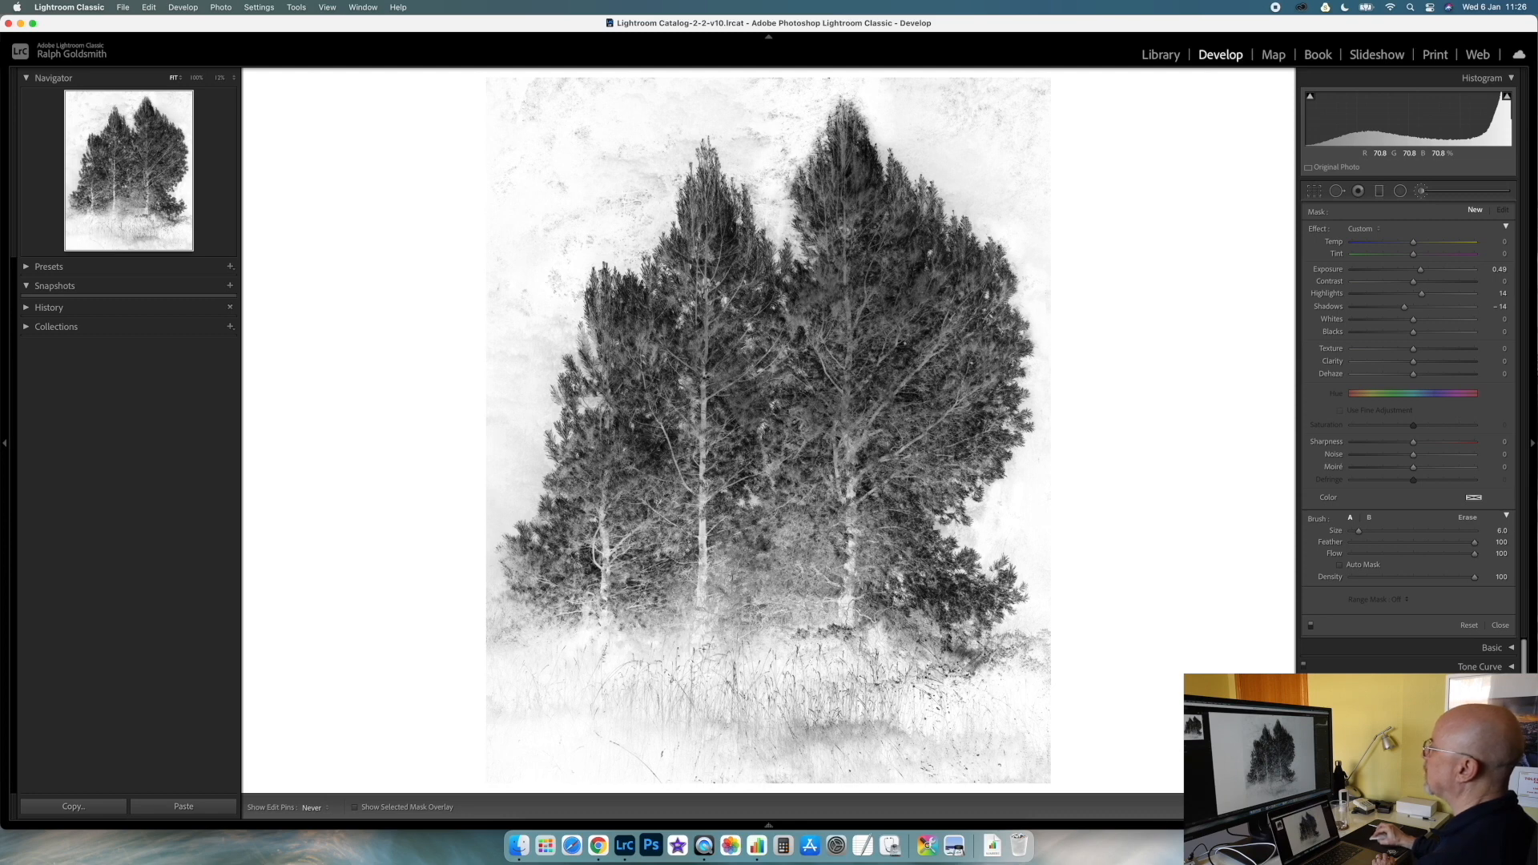
pyautogui.moveTo(872, 651)
pyautogui.mouseDown()
pyautogui.moveTo(810, 581)
pyautogui.moveTo(810, 549)
pyautogui.moveTo(759, 535)
pyautogui.mouseUp()
pyautogui.moveTo(681, 572); pyautogui.dragTo(592, 629)
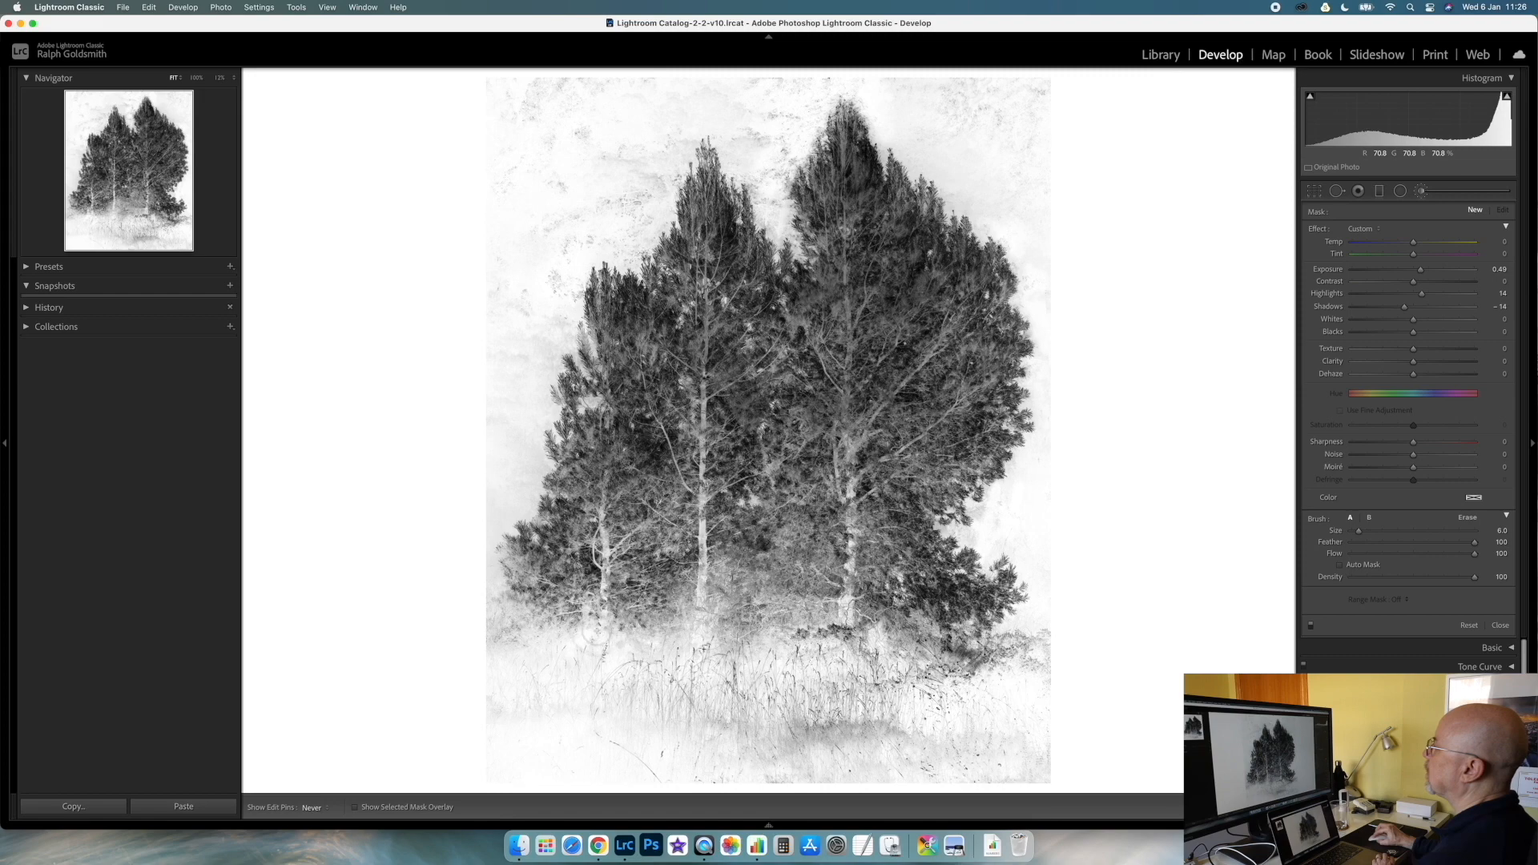
pyautogui.moveTo(865, 589)
pyautogui.mouseDown()
pyautogui.moveTo(901, 605)
pyautogui.moveTo(844, 506)
pyautogui.moveTo(858, 494)
pyautogui.mouseUp()
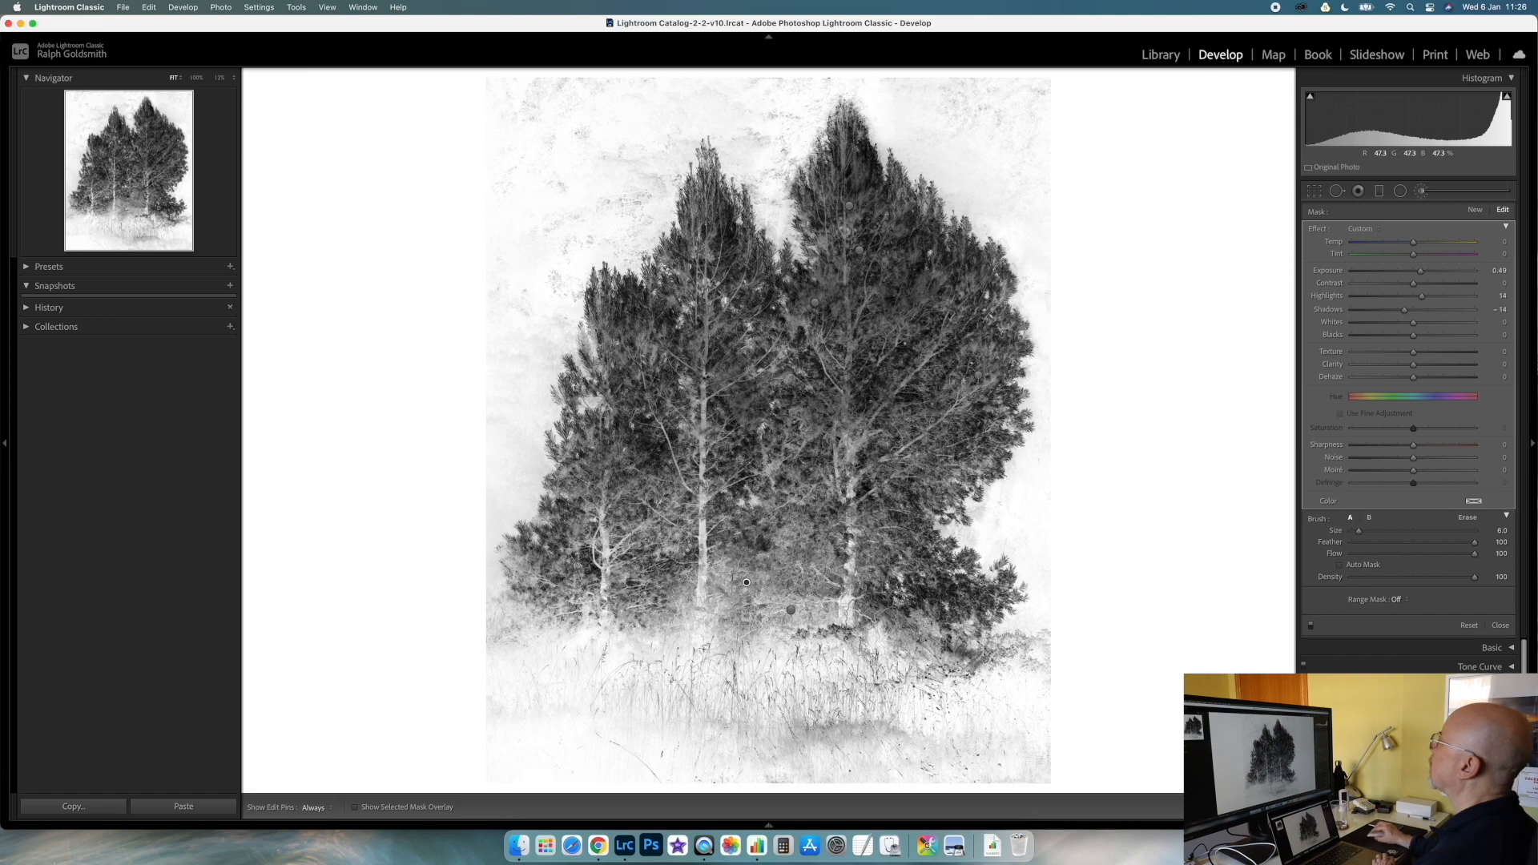
pyautogui.moveTo(698, 591); pyautogui.dragTo(615, 594)
# Add a seventh brush adjustment and paint along the undergrowth from the left trunk to the base of the right trunk.
pyautogui.click(1475, 211)
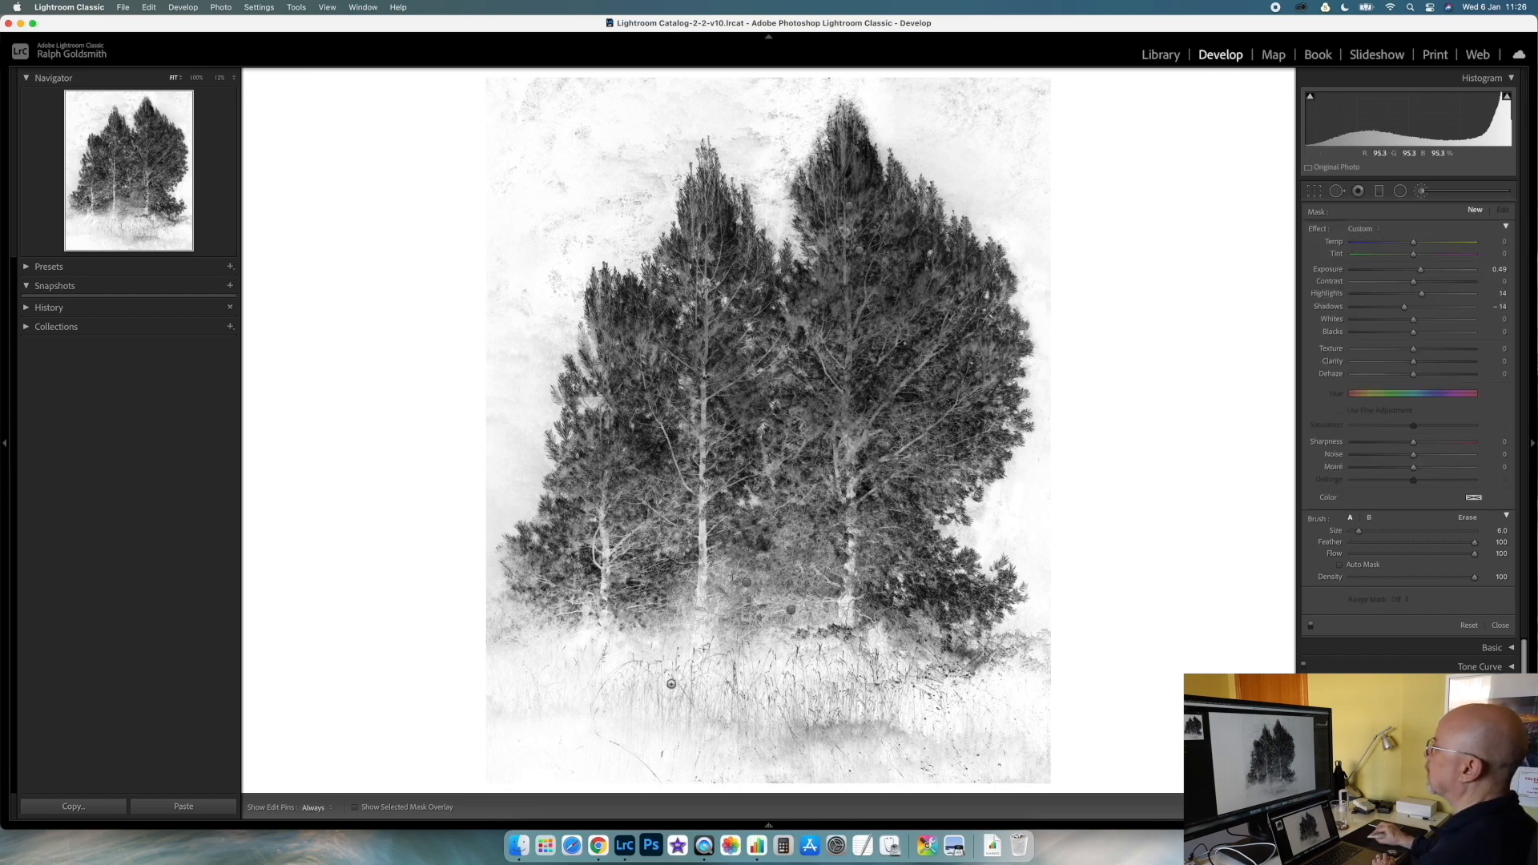
pyautogui.moveTo(801, 604)
pyautogui.mouseDown()
pyautogui.moveTo(727, 578)
pyautogui.moveTo(642, 592)
pyautogui.mouseUp()
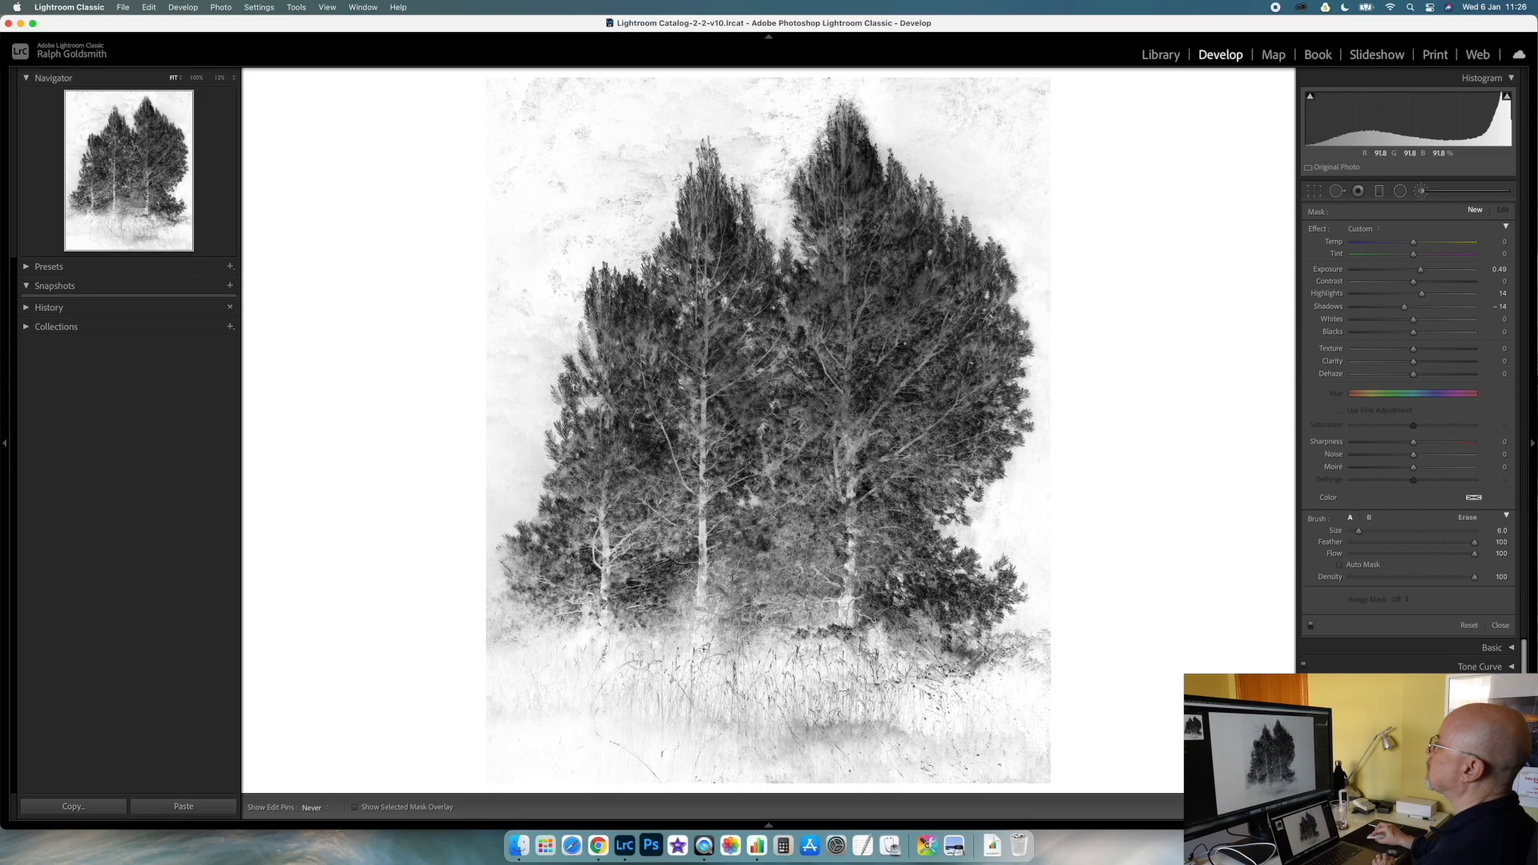
pyautogui.moveTo(837, 633); pyautogui.dragTo(874, 637)
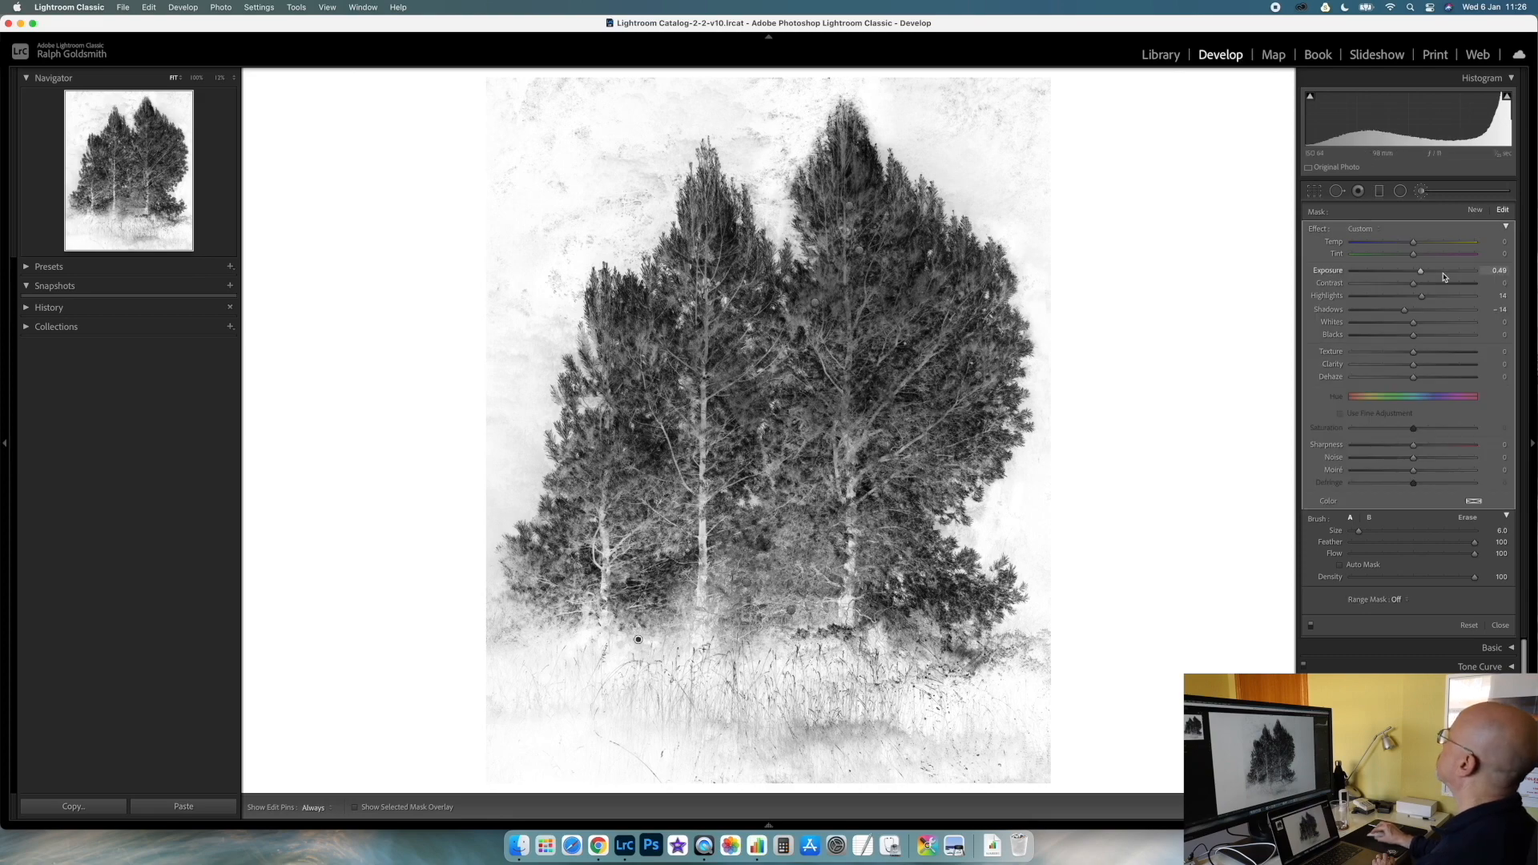
# Add an eighth brush adjustment and paint around the left tree's base and lower foliage, checking the result with edit pins hidden.
pyautogui.click(1477, 214)
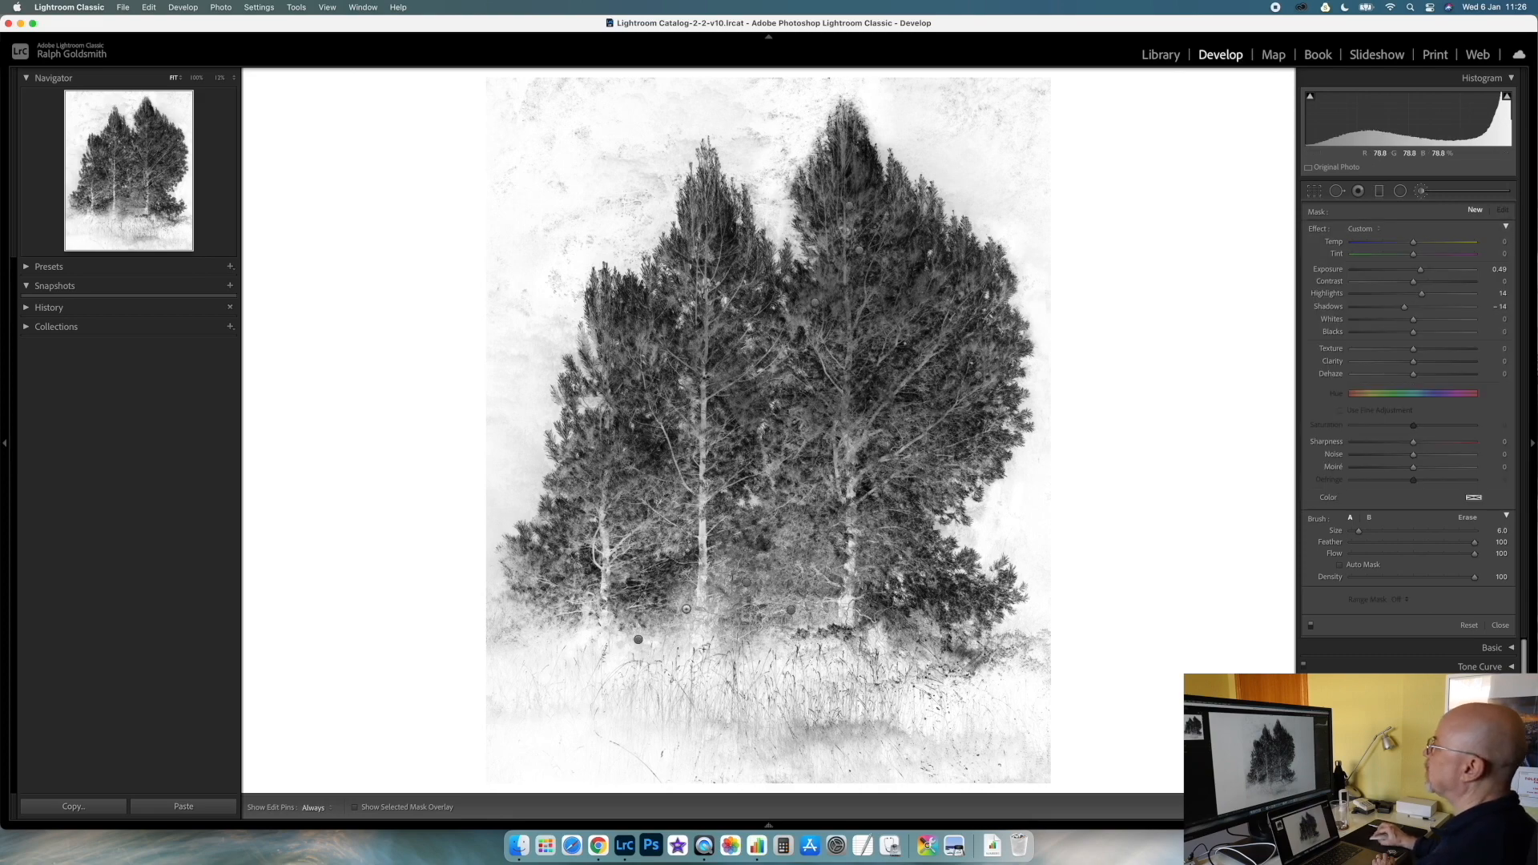
pyautogui.press('h')
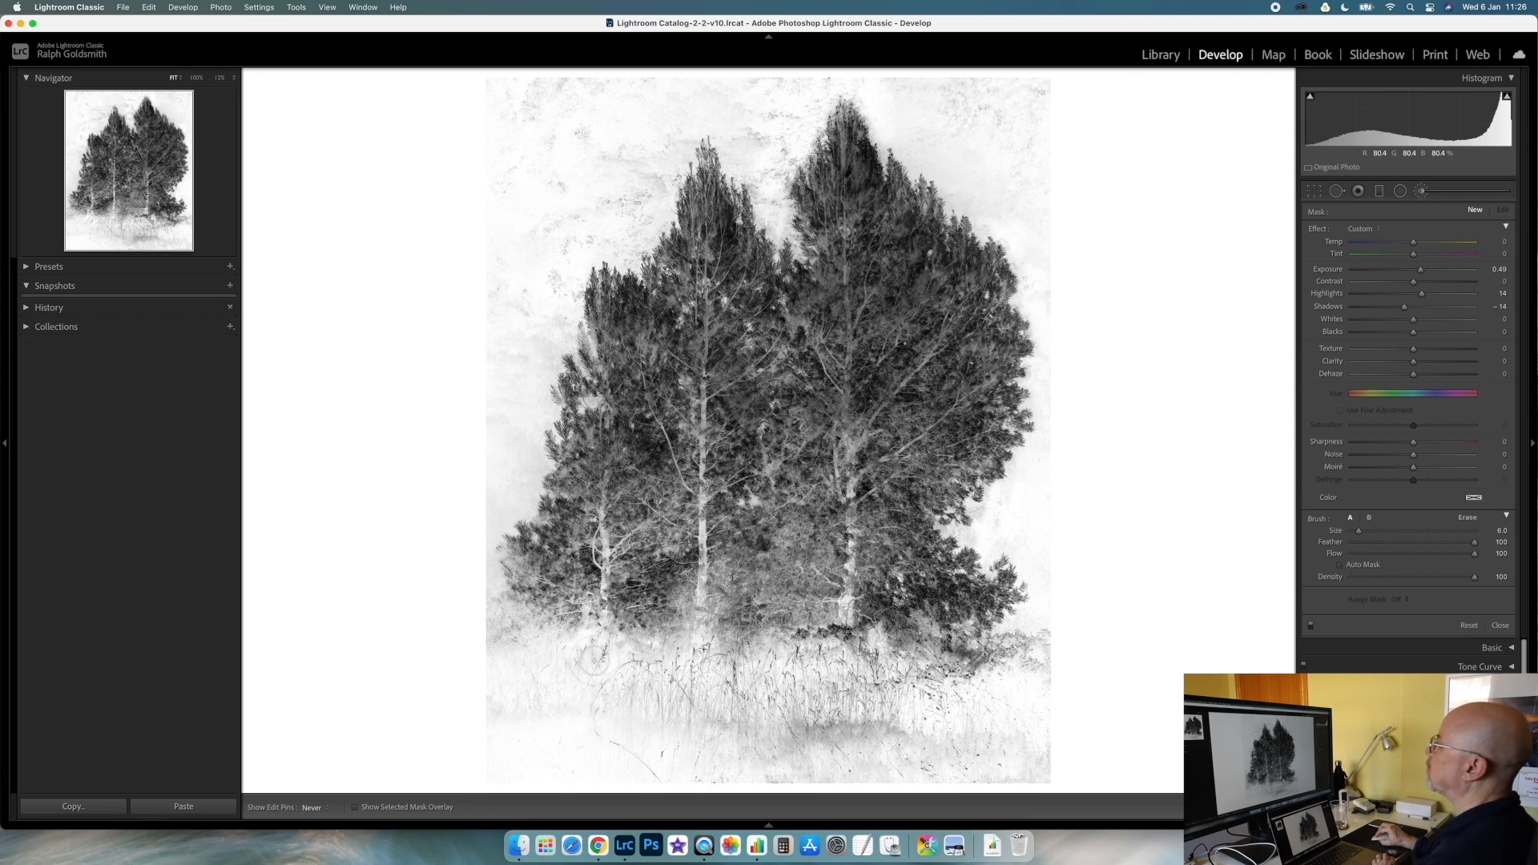
pyautogui.moveTo(602, 657)
pyautogui.mouseDown()
pyautogui.moveTo(578, 598)
pyautogui.moveTo(536, 578)
pyautogui.moveTo(575, 552)
pyautogui.mouseUp()
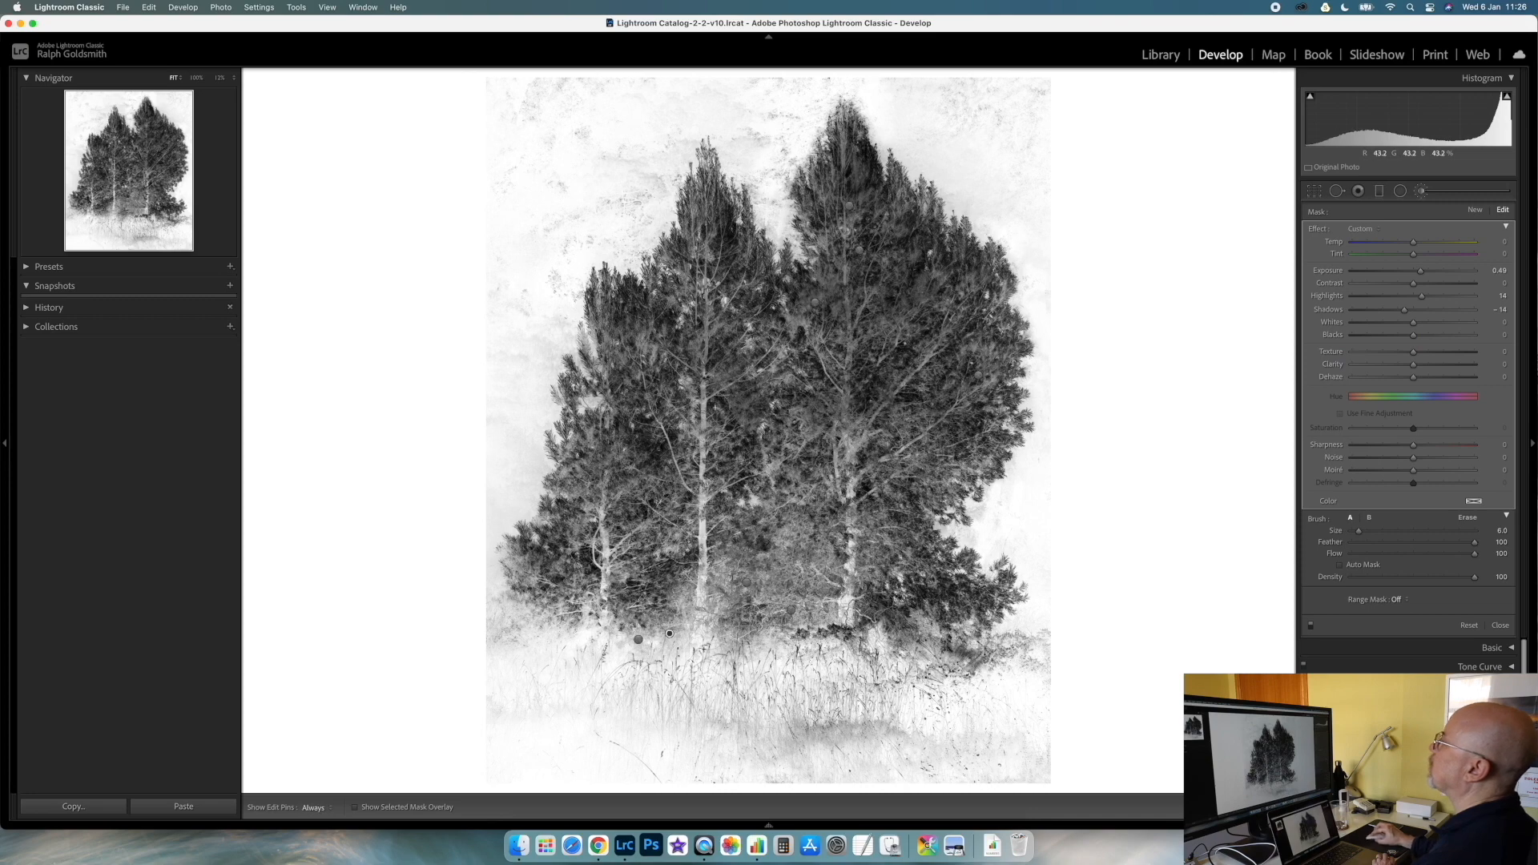
pyautogui.press('h')
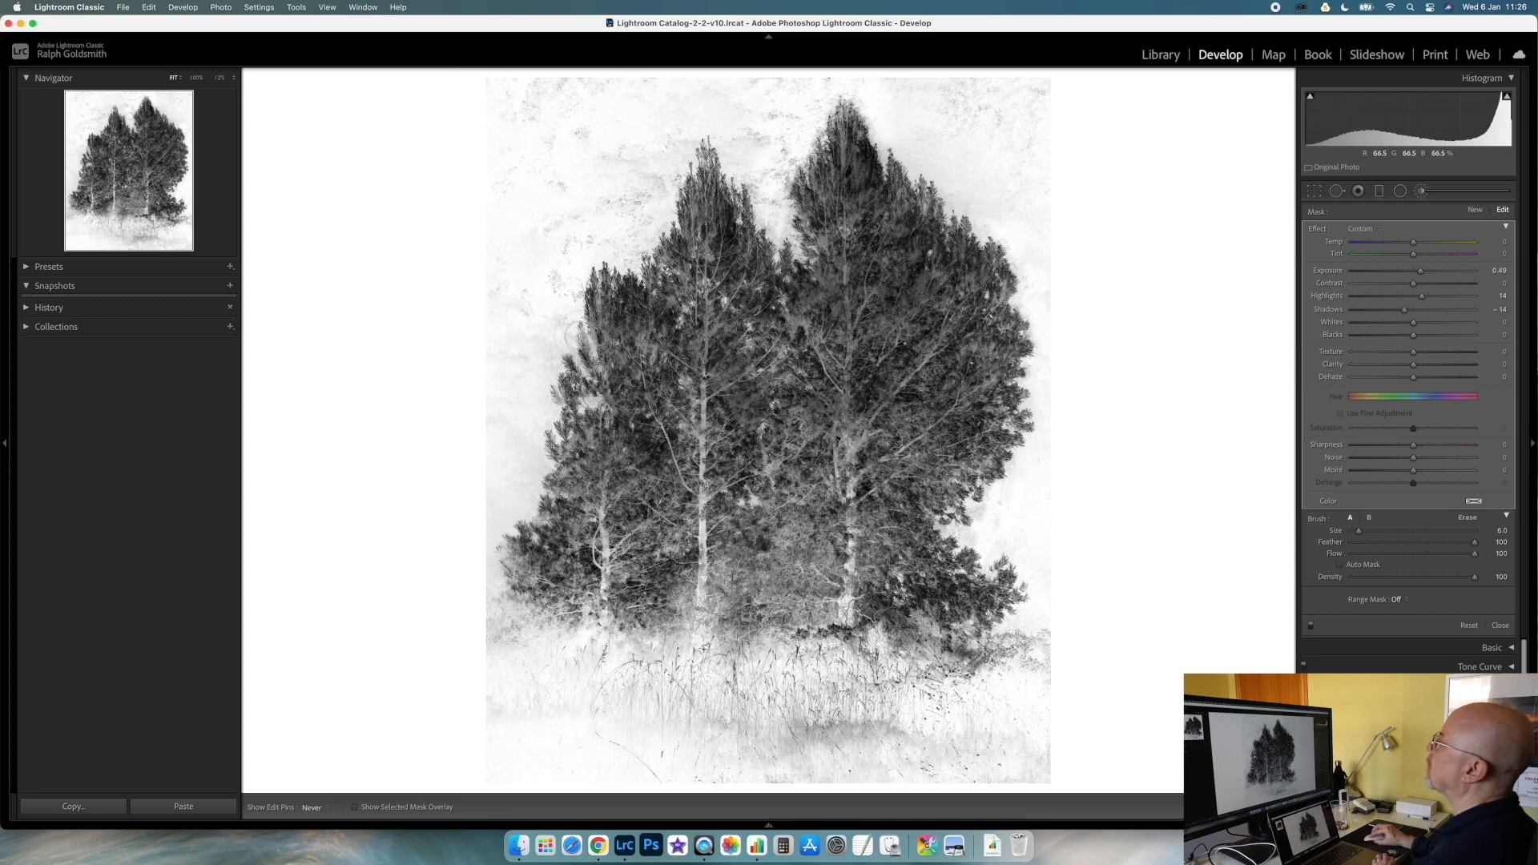
pyautogui.press('h')
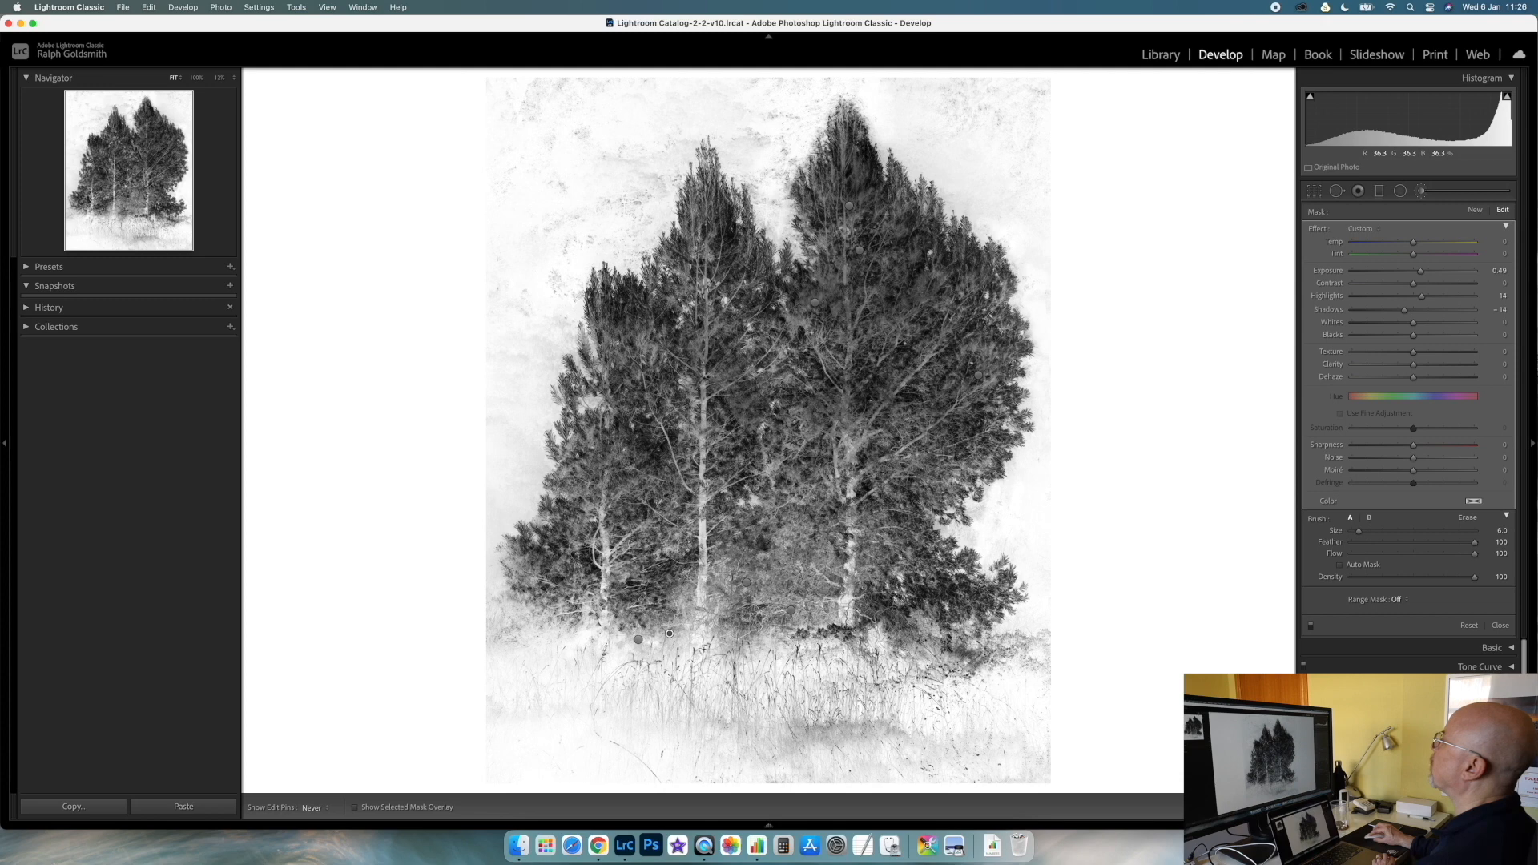
pyautogui.press('h')
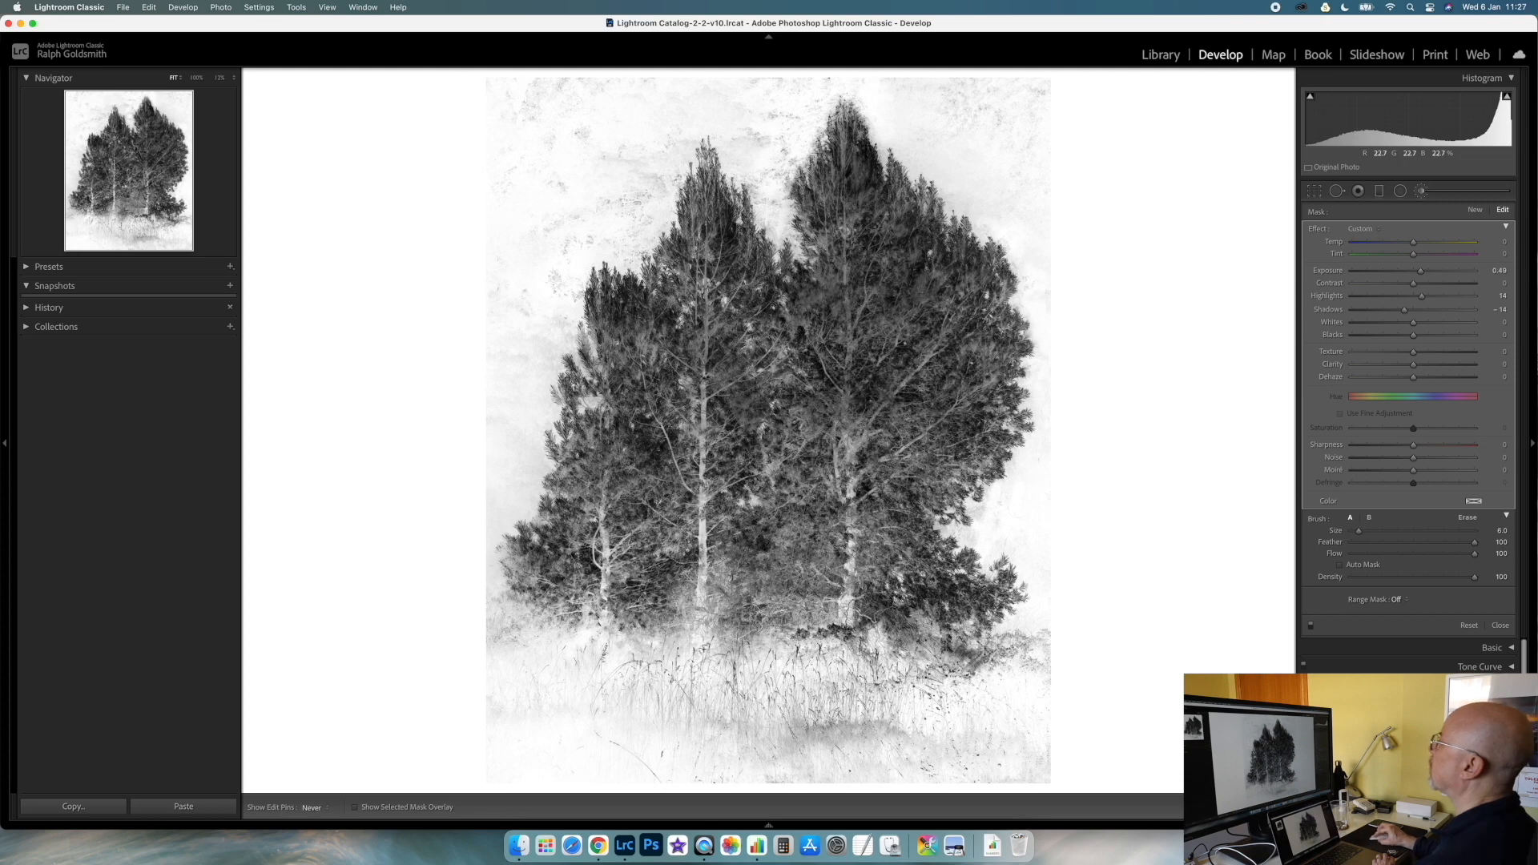
pyautogui.press('h')
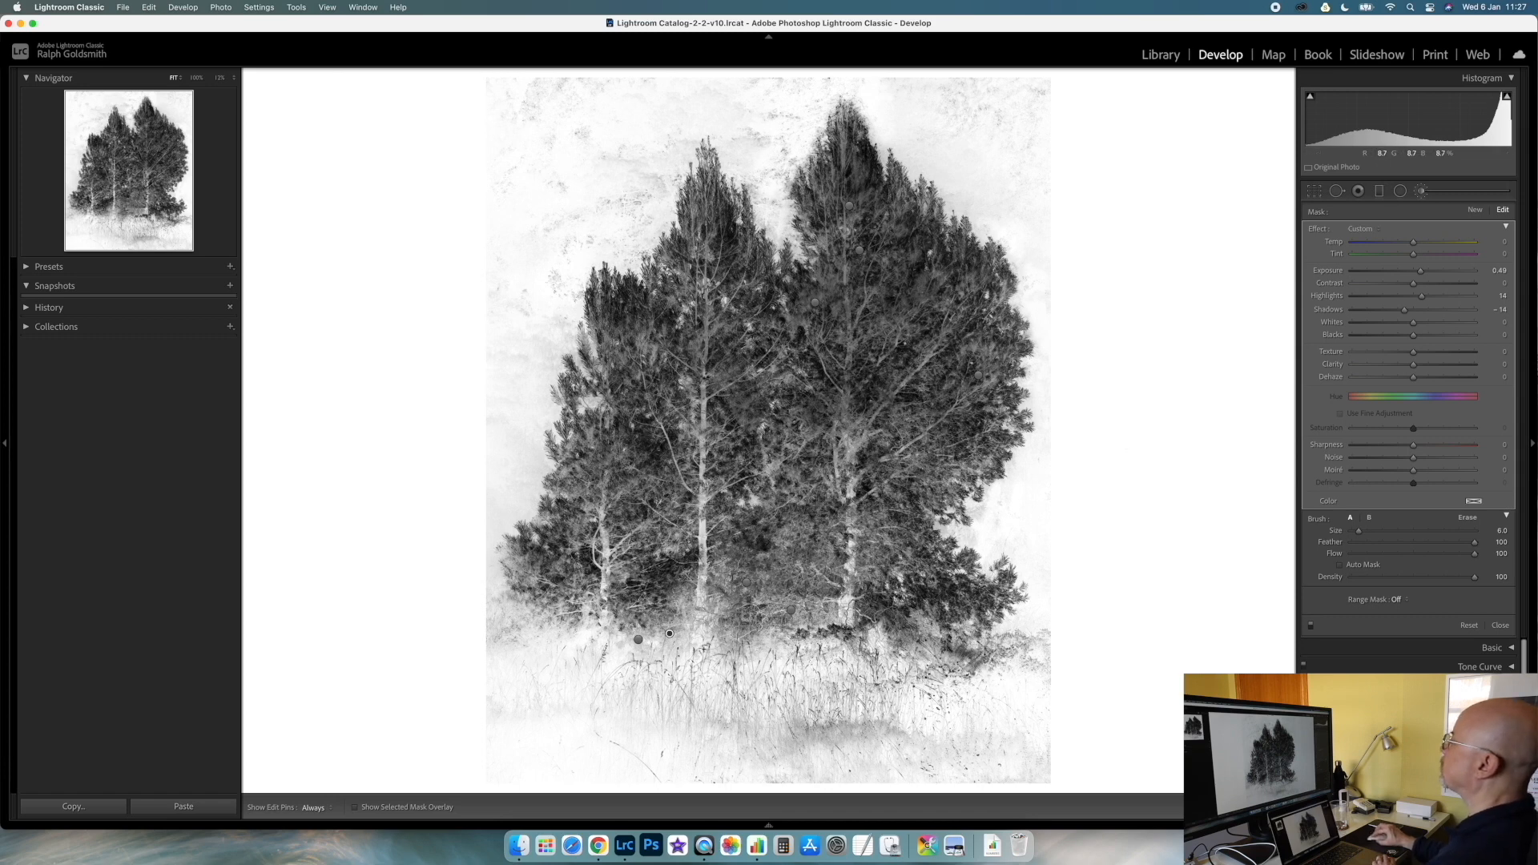
# Add a ninth brush adjustment and paint along the tree bases from the right trunk towards the left one.
pyautogui.click(1476, 211)
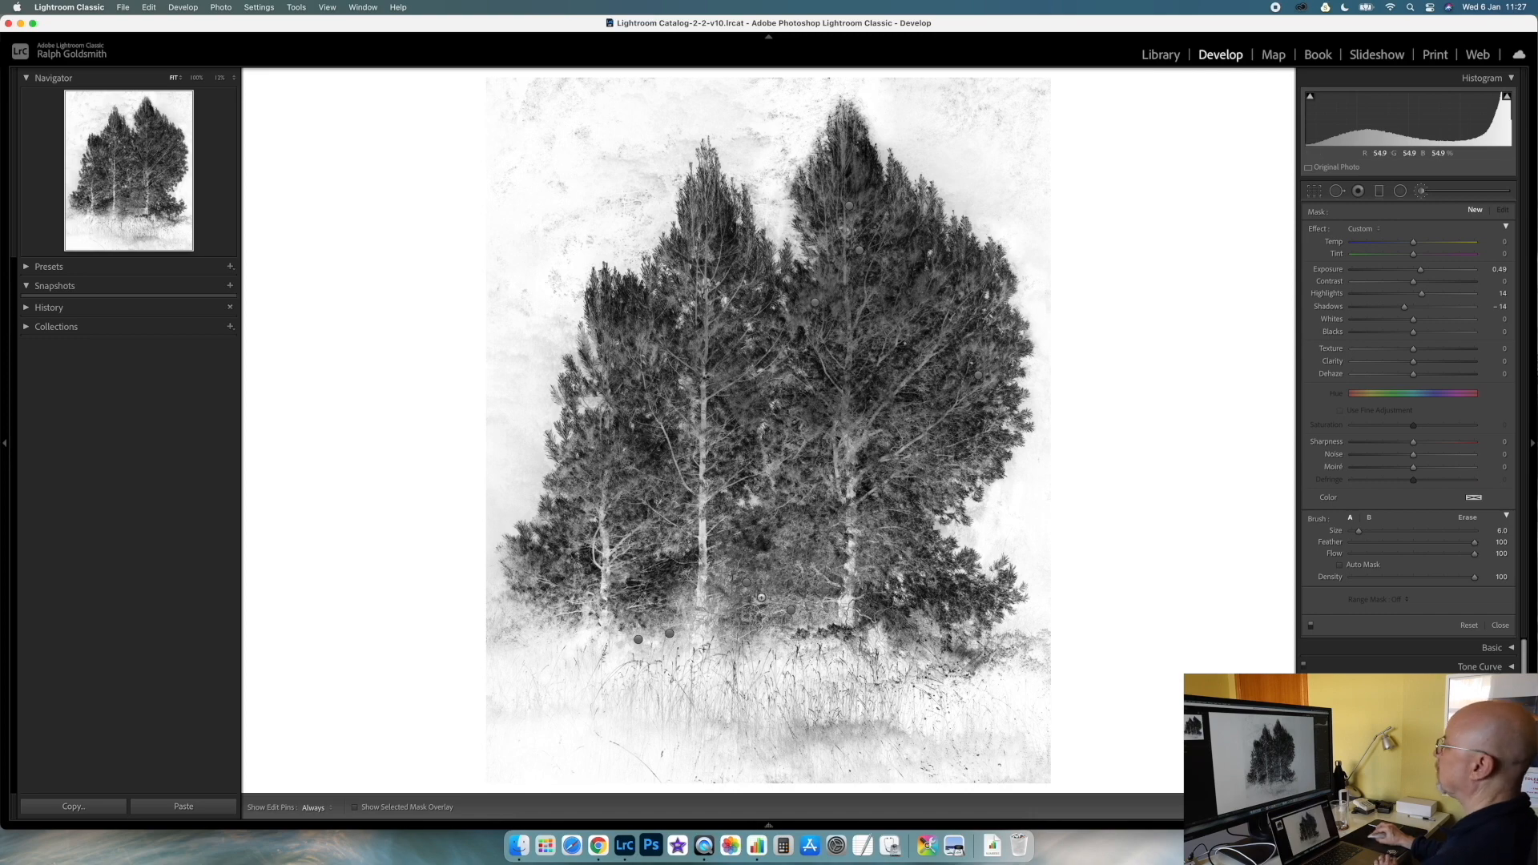
pyautogui.press('h')
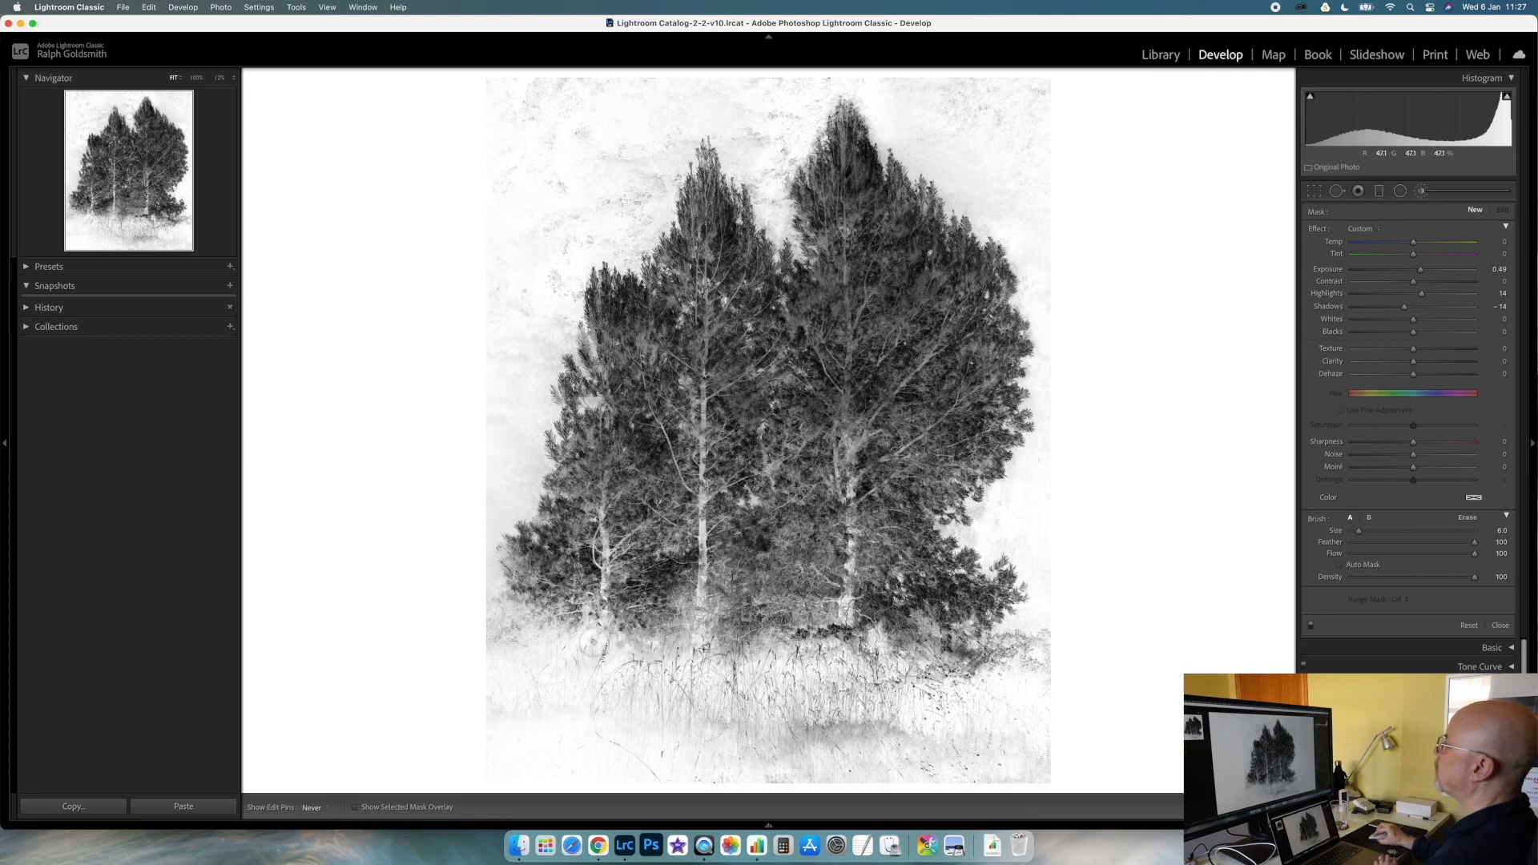
pyautogui.moveTo(850, 639)
pyautogui.mouseDown()
pyautogui.moveTo(874, 634)
pyautogui.moveTo(823, 584)
pyautogui.moveTo(847, 540)
pyautogui.moveTo(707, 575)
pyautogui.moveTo(665, 618)
pyautogui.mouseUp()
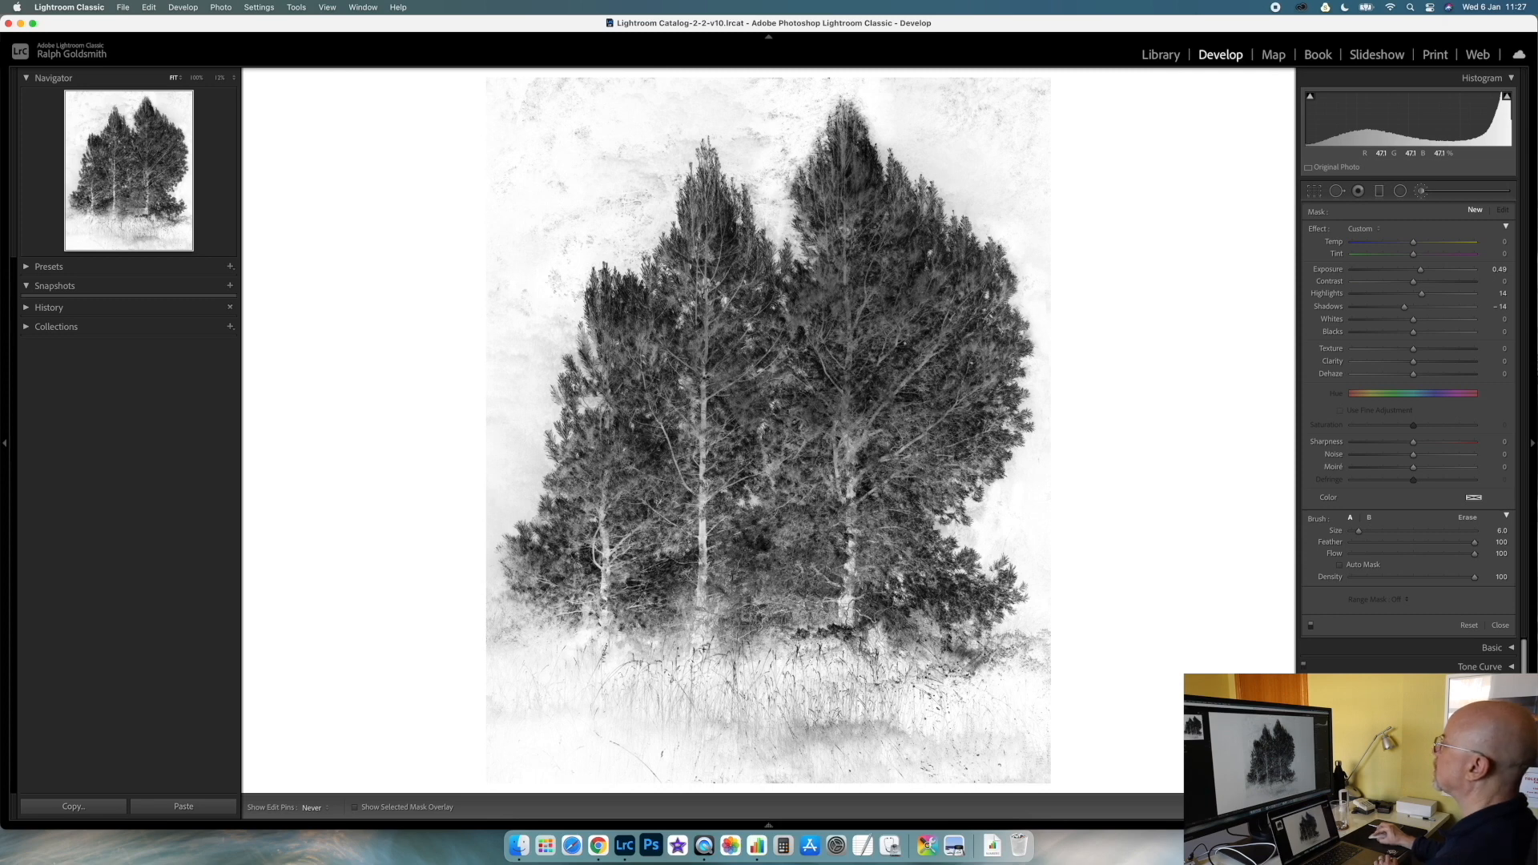
pyautogui.press('h')
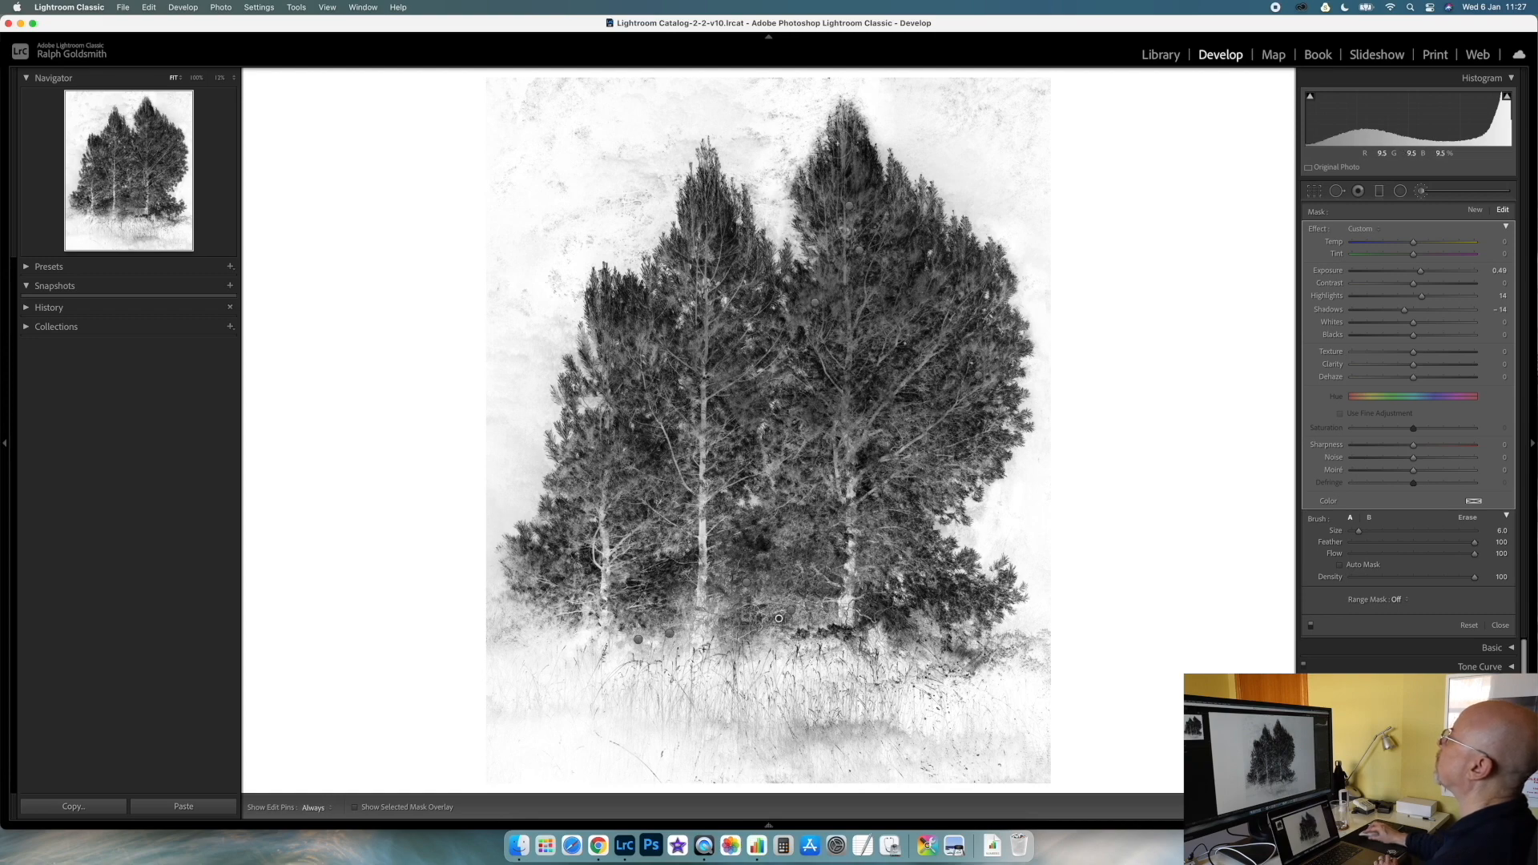
pyautogui.press('h')
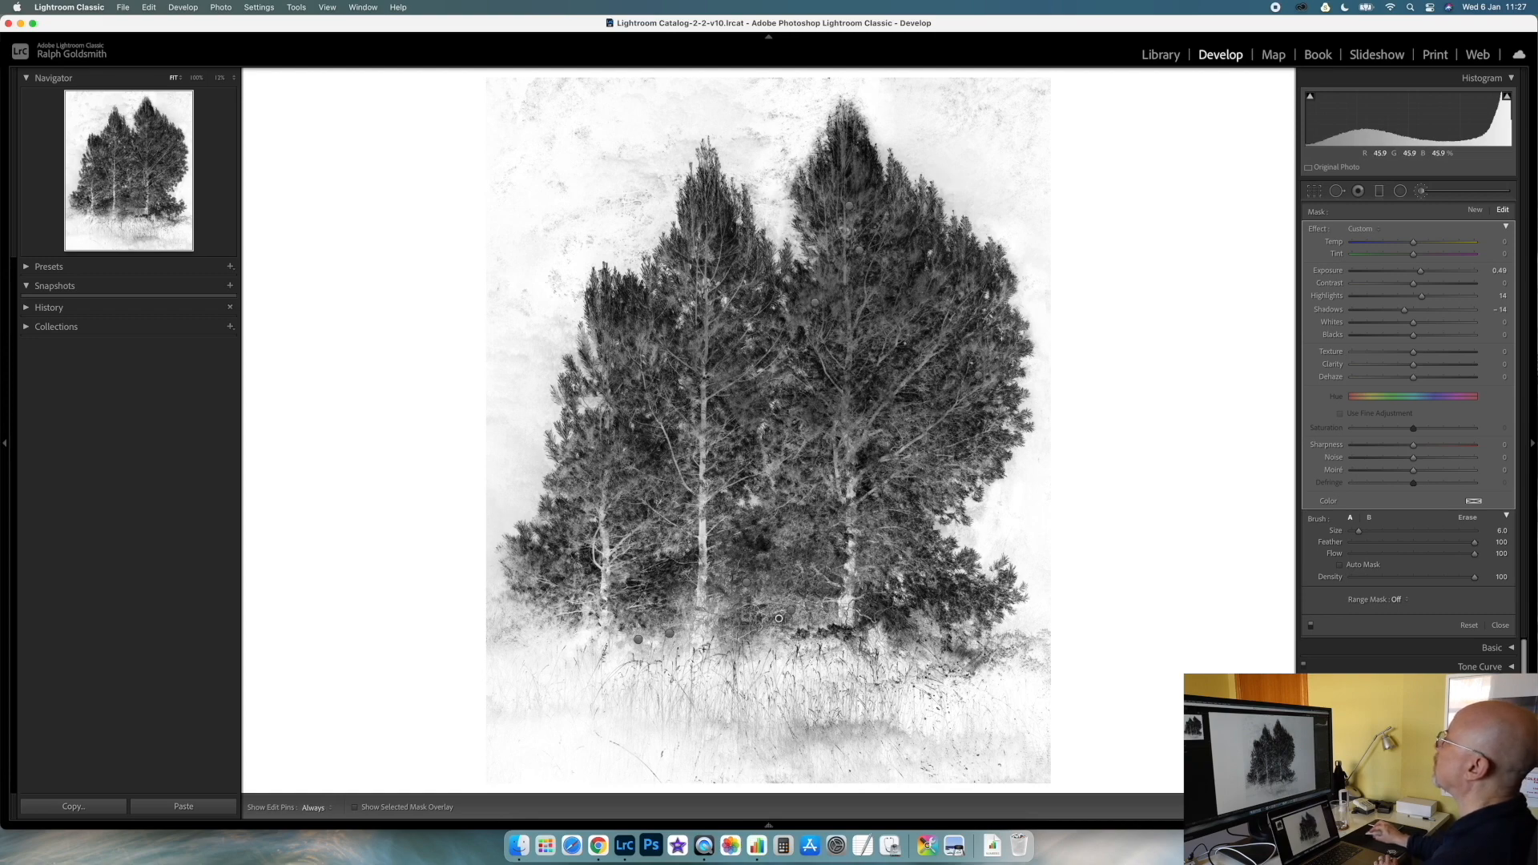
pyautogui.press('h')
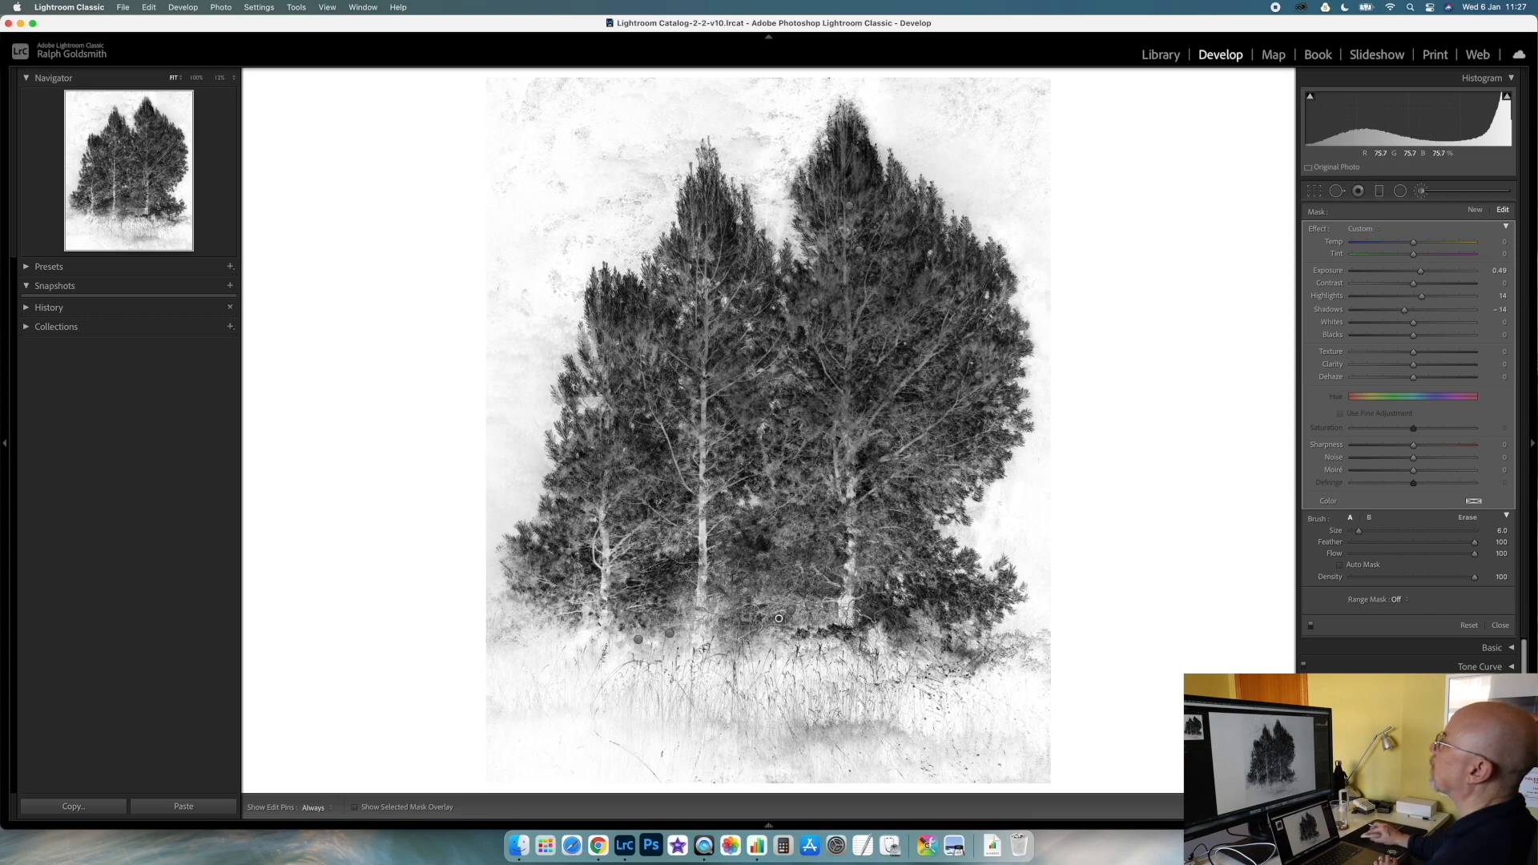
pyautogui.press('h')
# Extend the ninth brush adjustment over the left tree, the right and middle trunks, the middle tree's upper foliage and the left grass edge.
pyautogui.moveTo(652, 412)
pyautogui.mouseDown()
pyautogui.moveTo(583, 462)
pyautogui.moveTo(554, 532)
pyautogui.moveTo(517, 569)
pyautogui.mouseUp()
pyautogui.press('h')
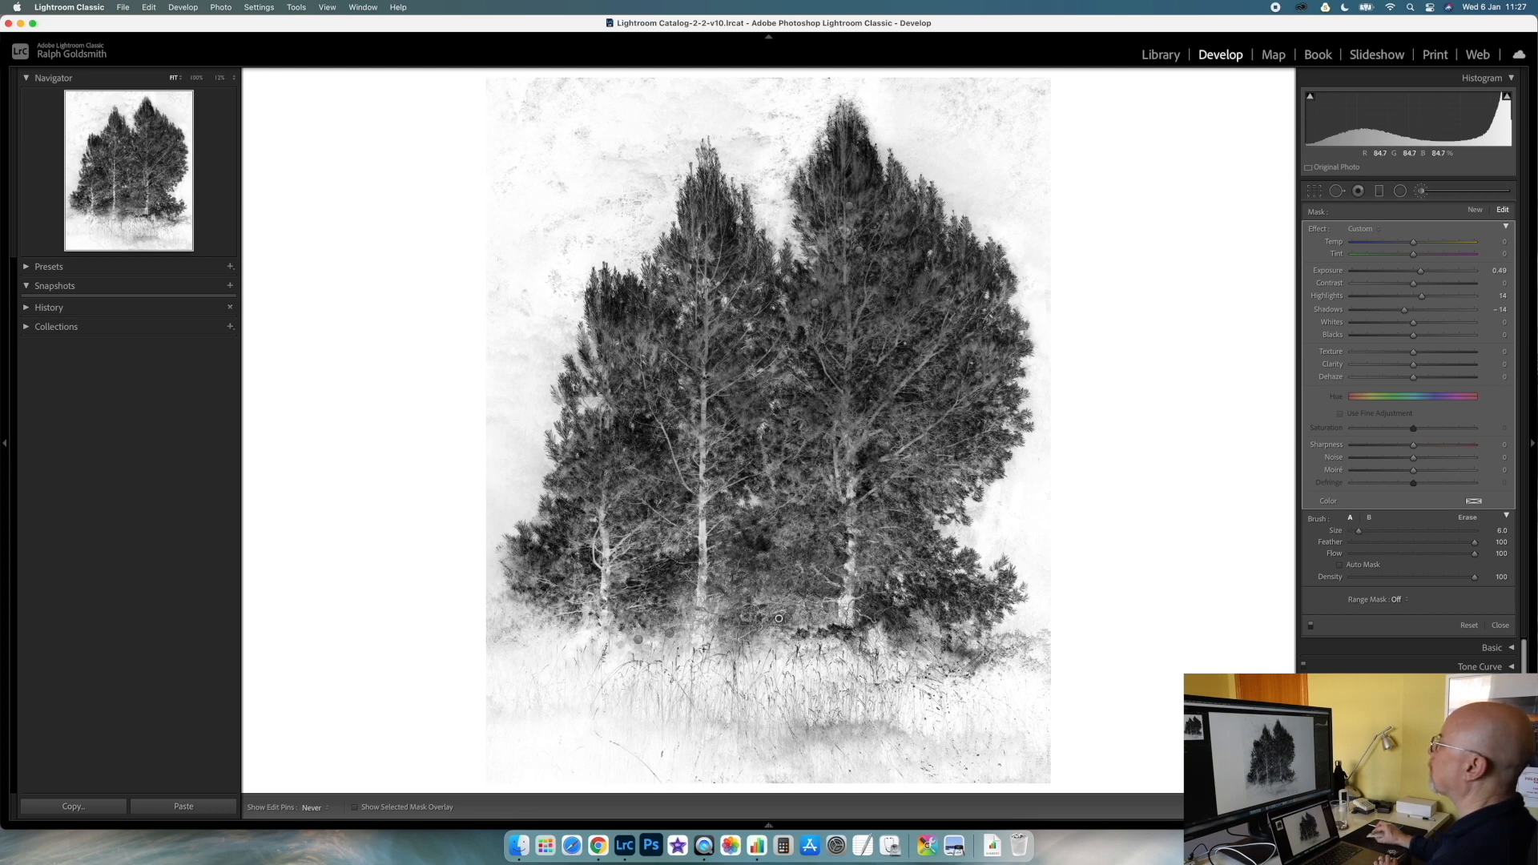
pyautogui.moveTo(904, 503)
pyautogui.mouseDown()
pyautogui.moveTo(953, 460)
pyautogui.moveTo(851, 414)
pyautogui.mouseUp()
pyautogui.moveTo(720, 351); pyautogui.dragTo(721, 472)
pyautogui.moveTo(871, 466); pyautogui.dragTo(883, 425)
pyautogui.moveTo(713, 254); pyautogui.dragTo(675, 300)
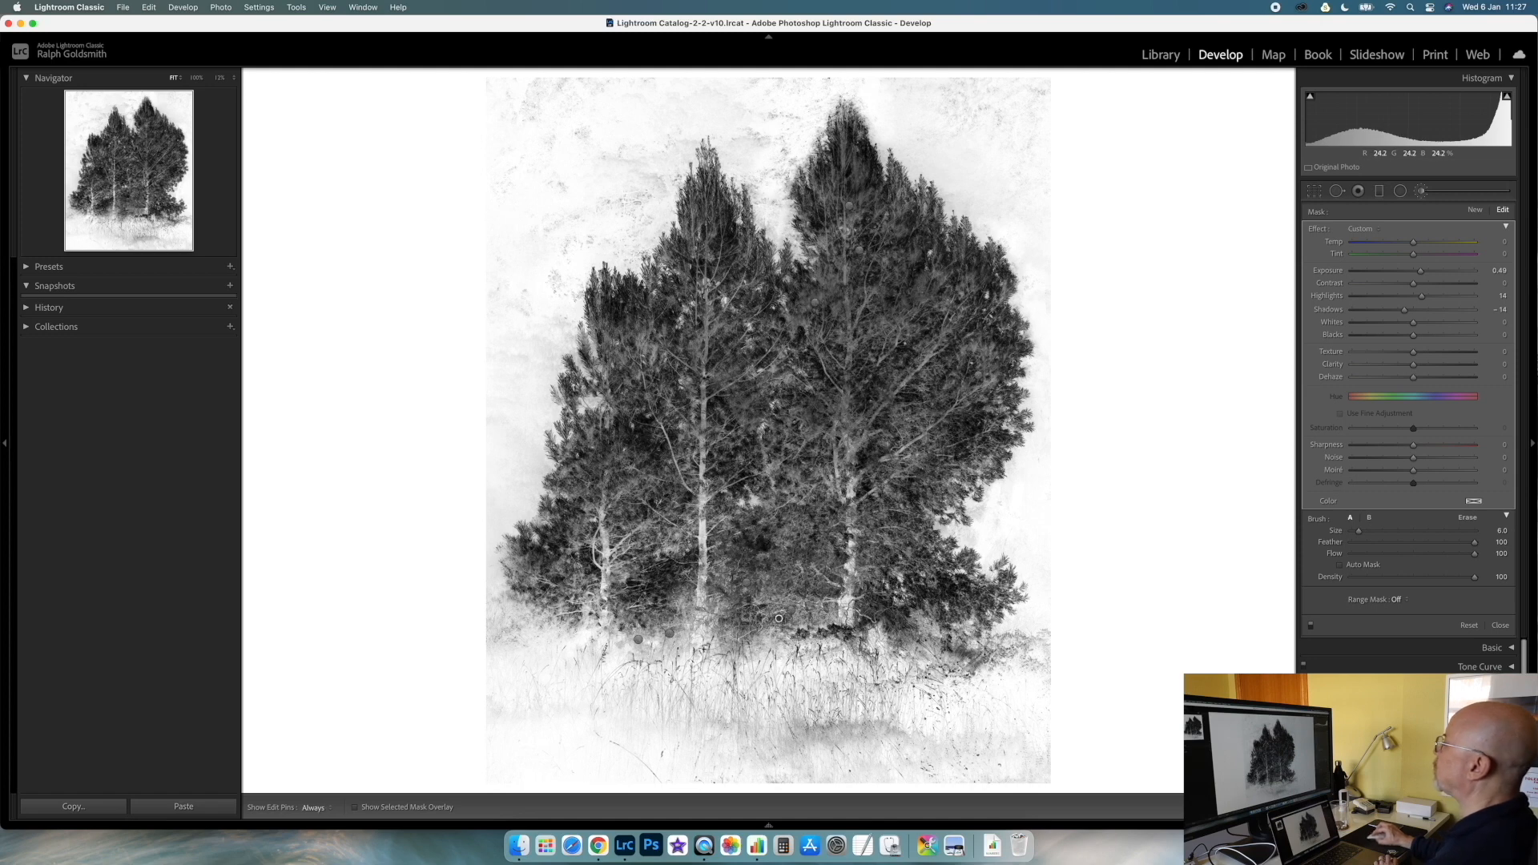
pyautogui.moveTo(545, 667); pyautogui.dragTo(552, 637)
pyautogui.press('h')
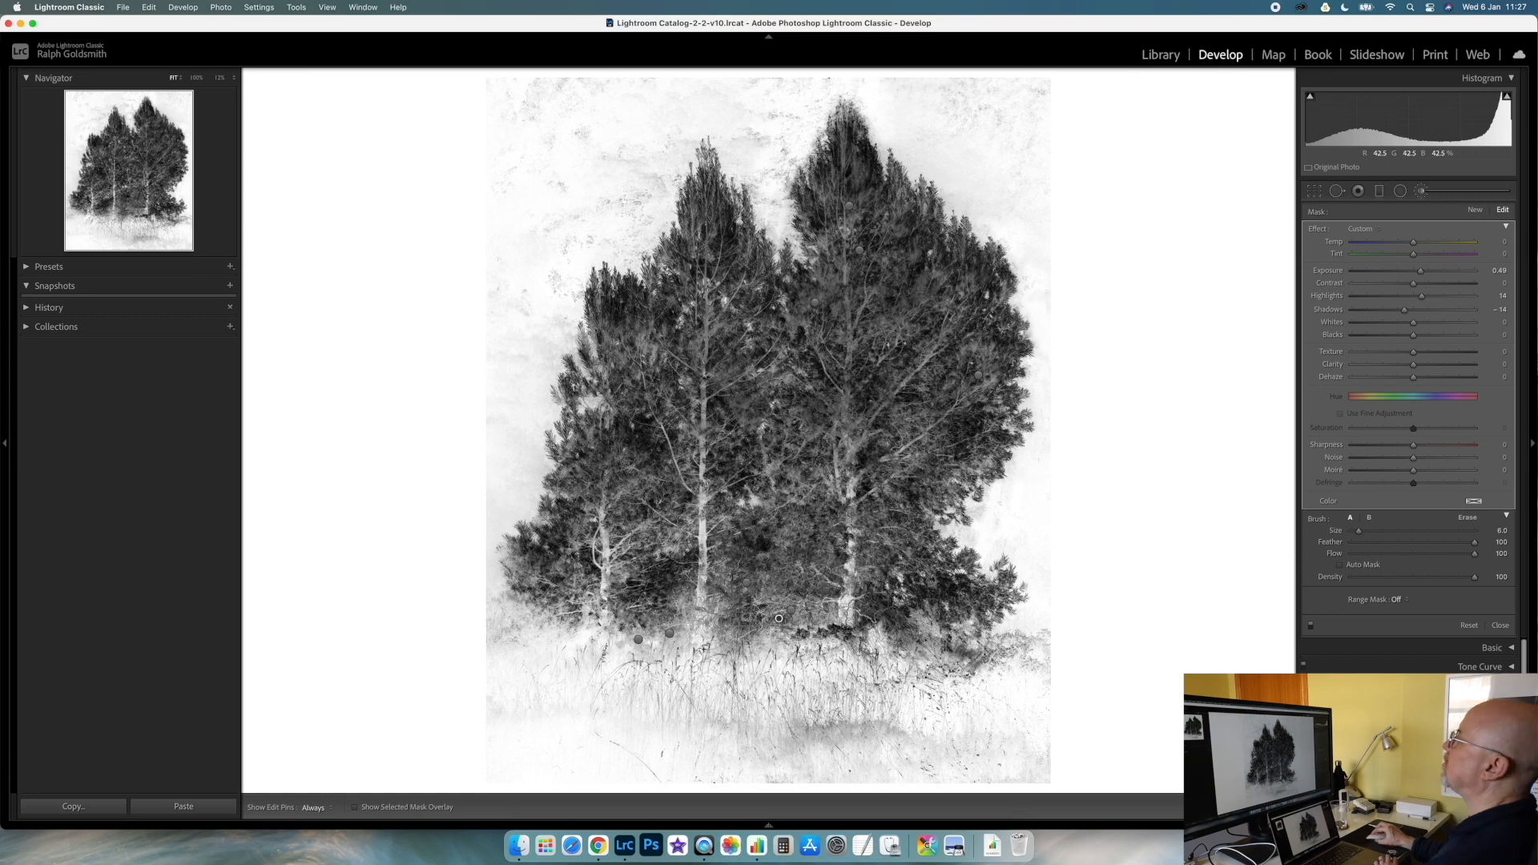
pyautogui.click(1423, 192)
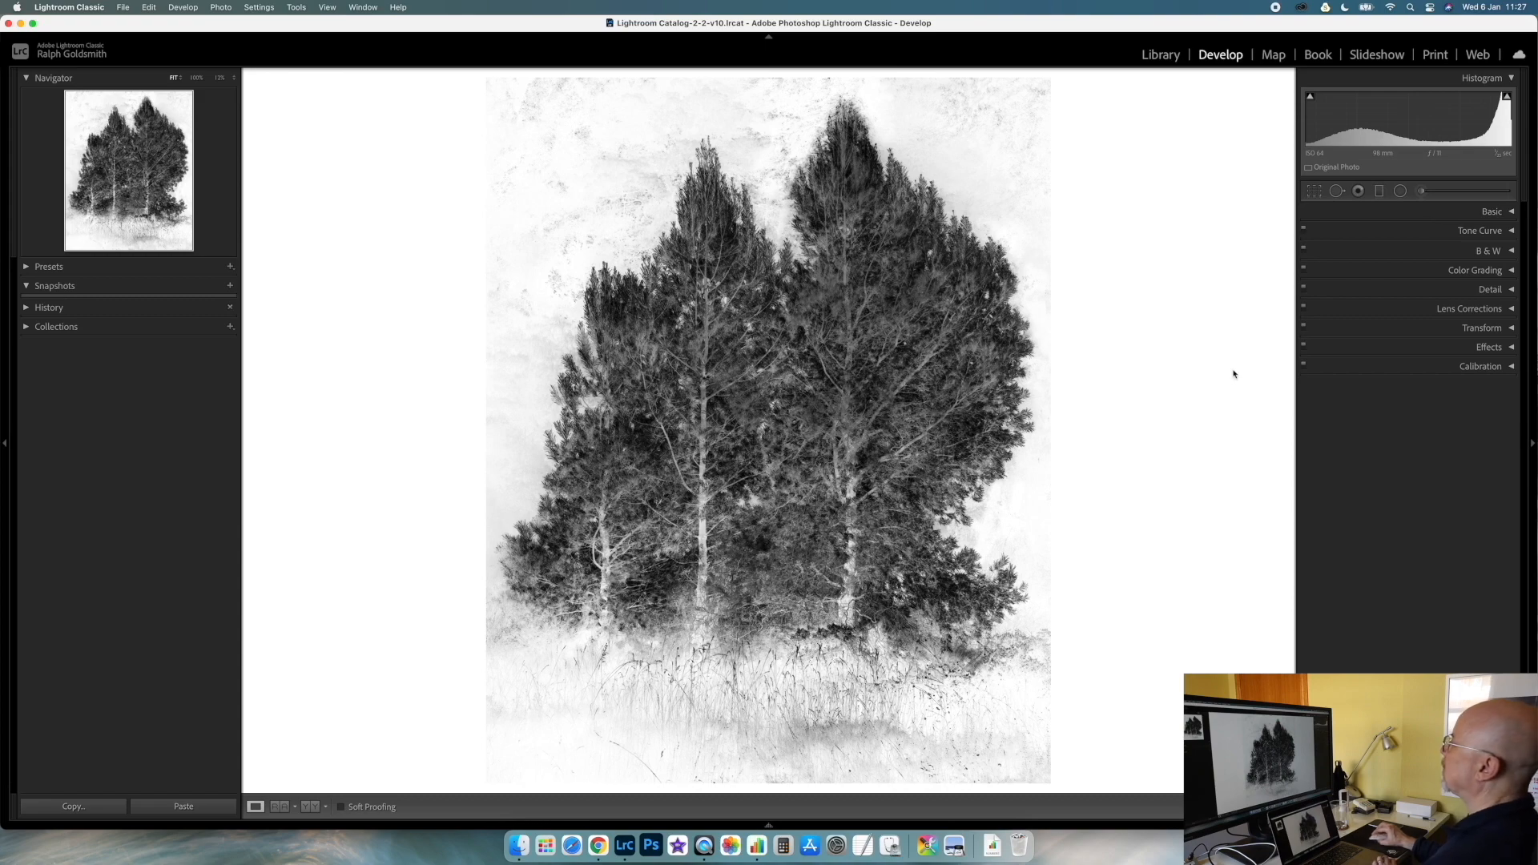
# Start a brush adjustment with exposure -0.62, highlights -16 and shadows 15, and paint it across the foreground grass.
pyautogui.click(1425, 194)
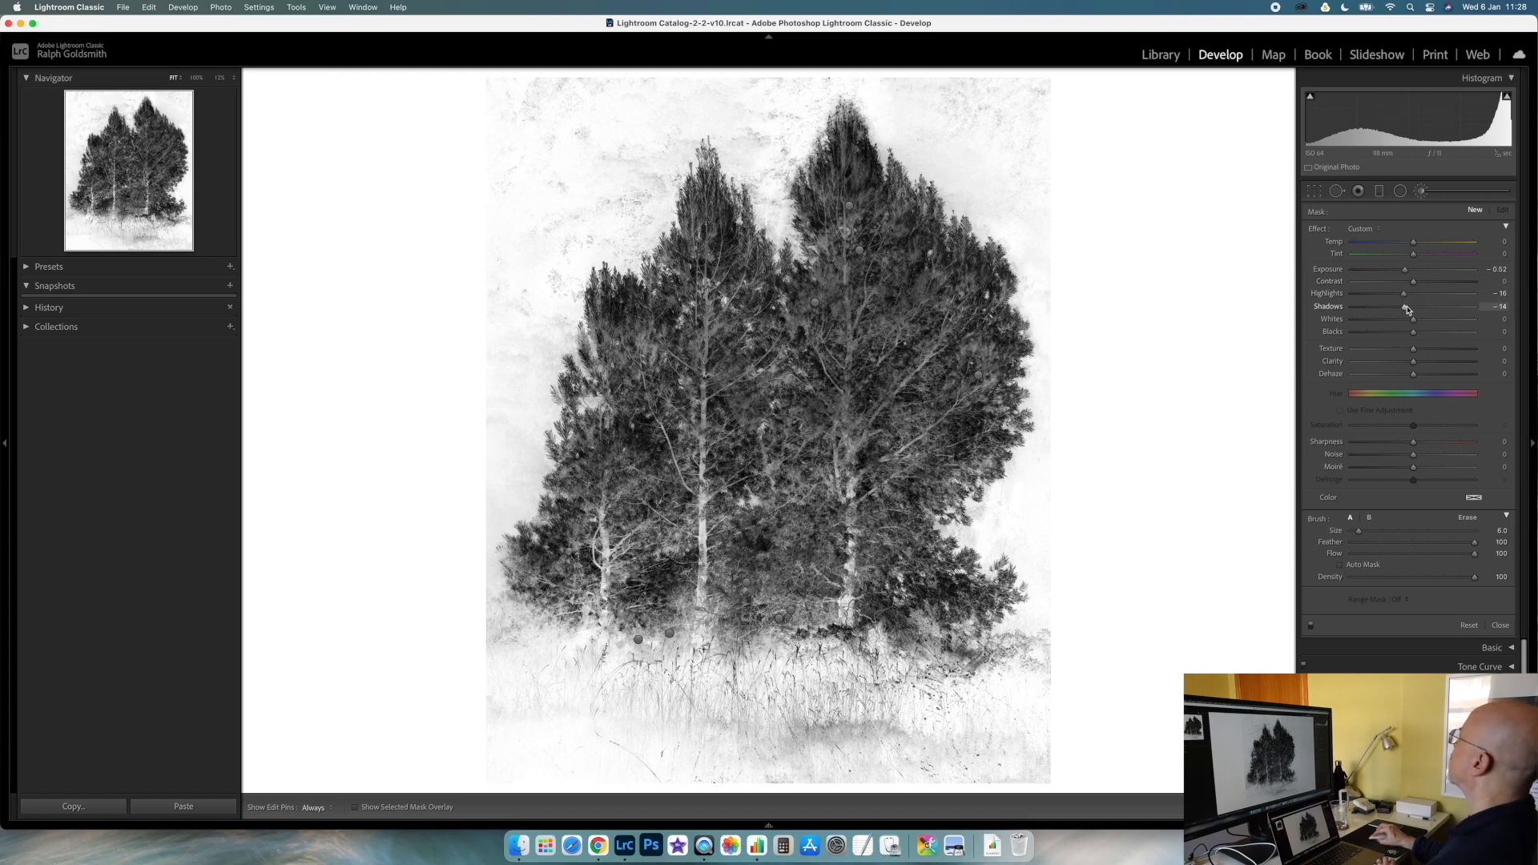
pyautogui.press('h')
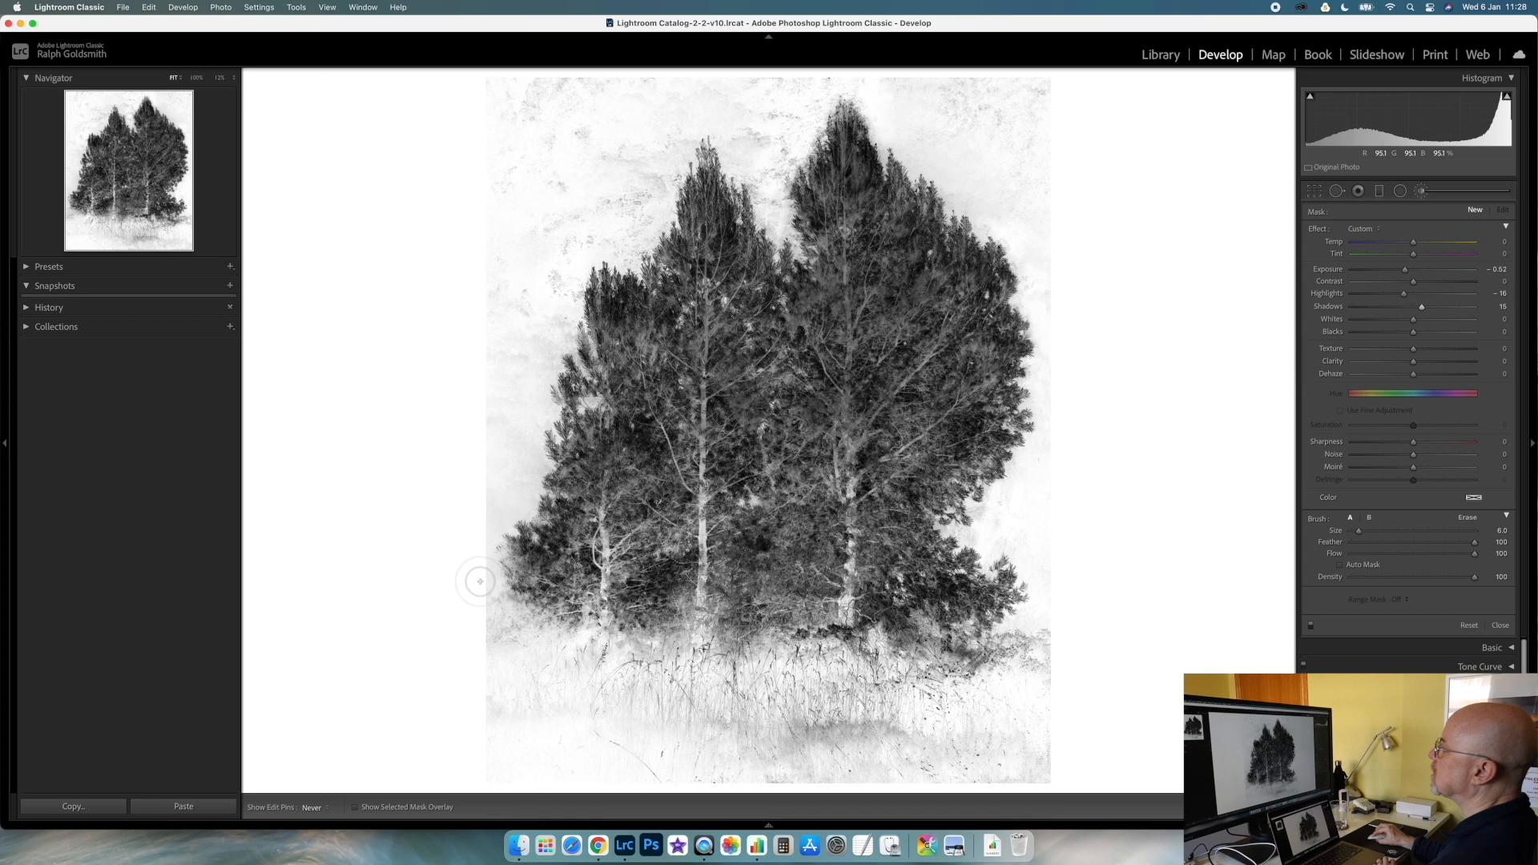
pyautogui.moveTo(515, 657); pyautogui.dragTo(790, 675)
pyautogui.press('h')
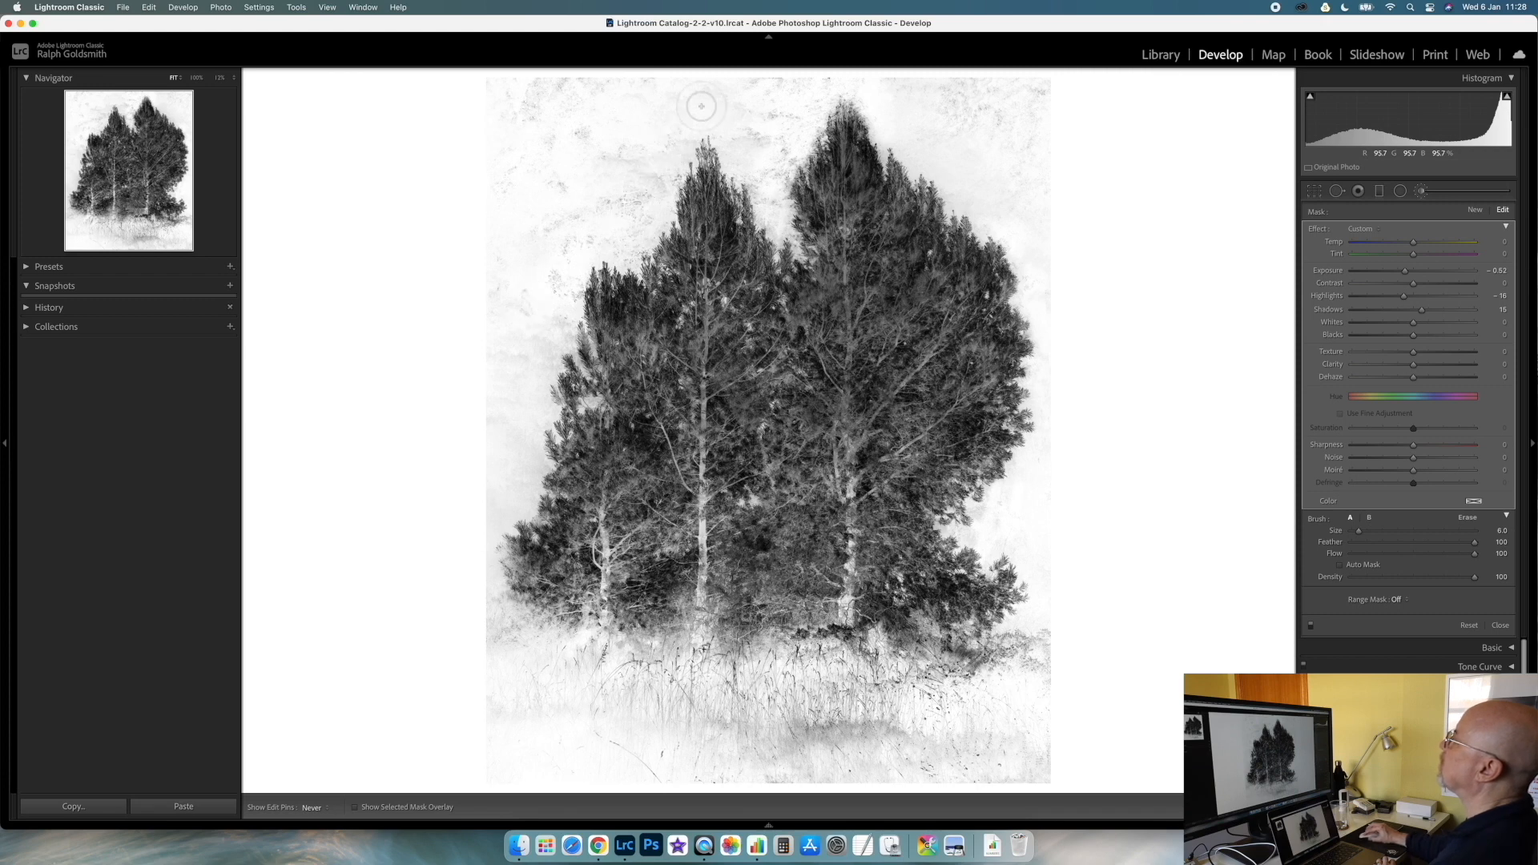
# Add another brush adjustment with exposure -0.62, highlights -16 and shadows 15, and paint the sky between the treetops and above the left tree.
pyautogui.press('h')
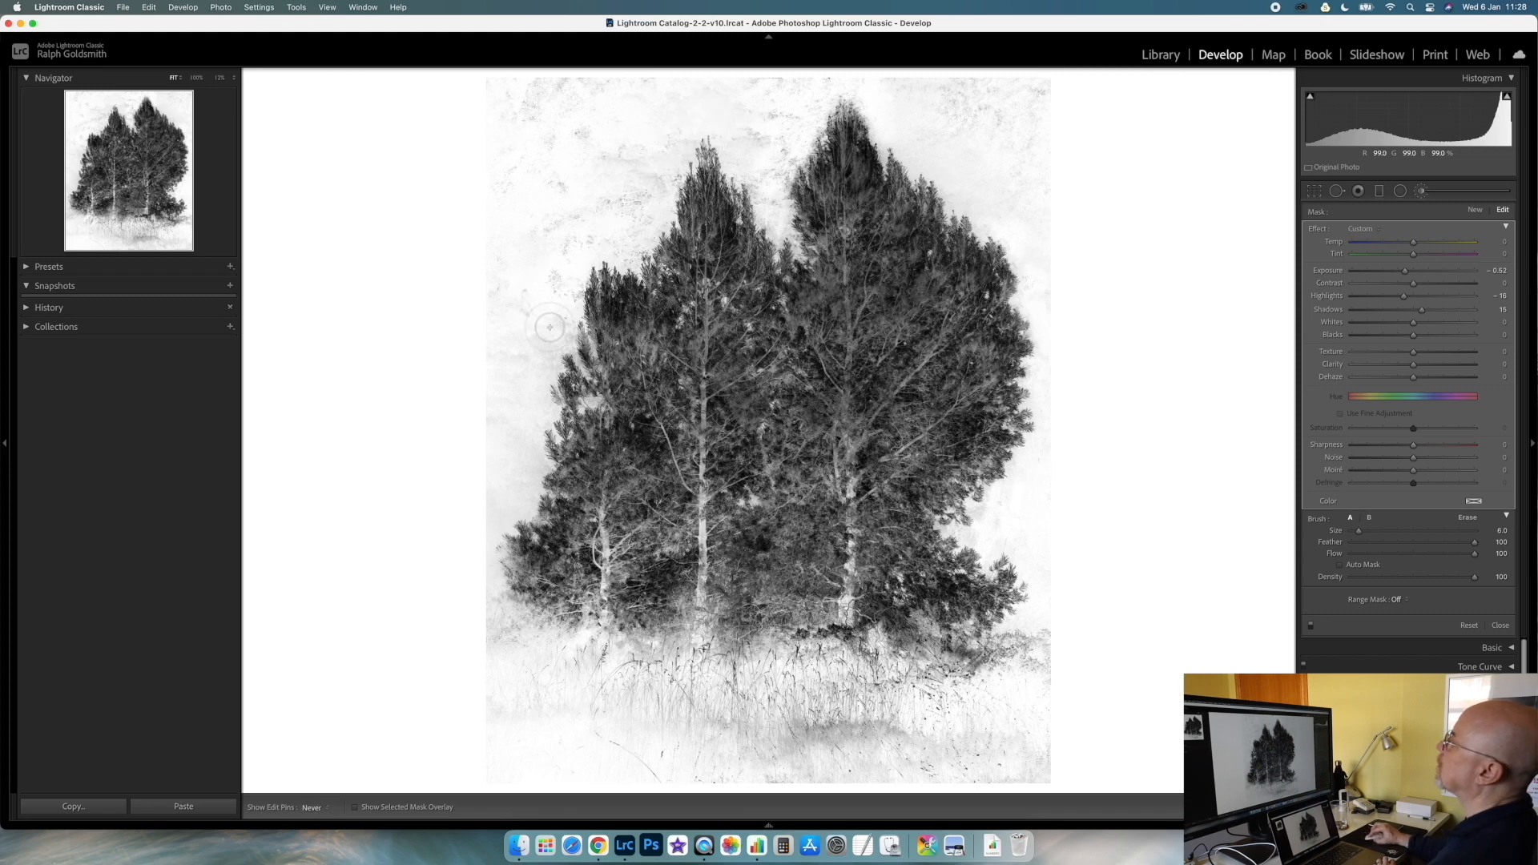
pyautogui.click(1475, 210)
pyautogui.press('h')
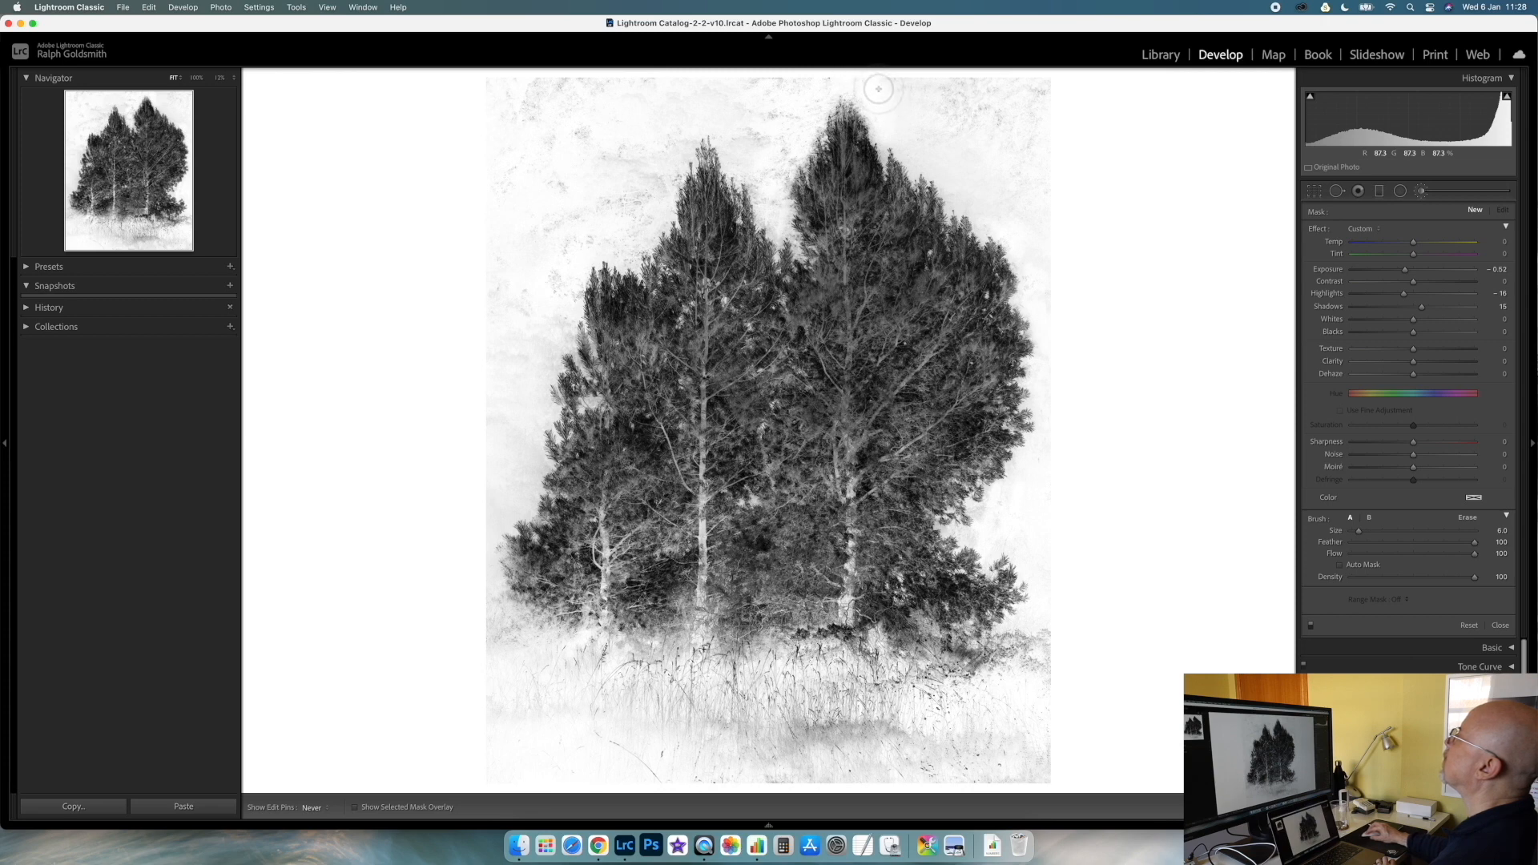
pyautogui.moveTo(783, 145)
pyautogui.mouseDown()
pyautogui.moveTo(767, 164)
pyautogui.moveTo(781, 228)
pyautogui.mouseUp()
pyautogui.moveTo(661, 206); pyautogui.dragTo(636, 245)
pyautogui.press('h')
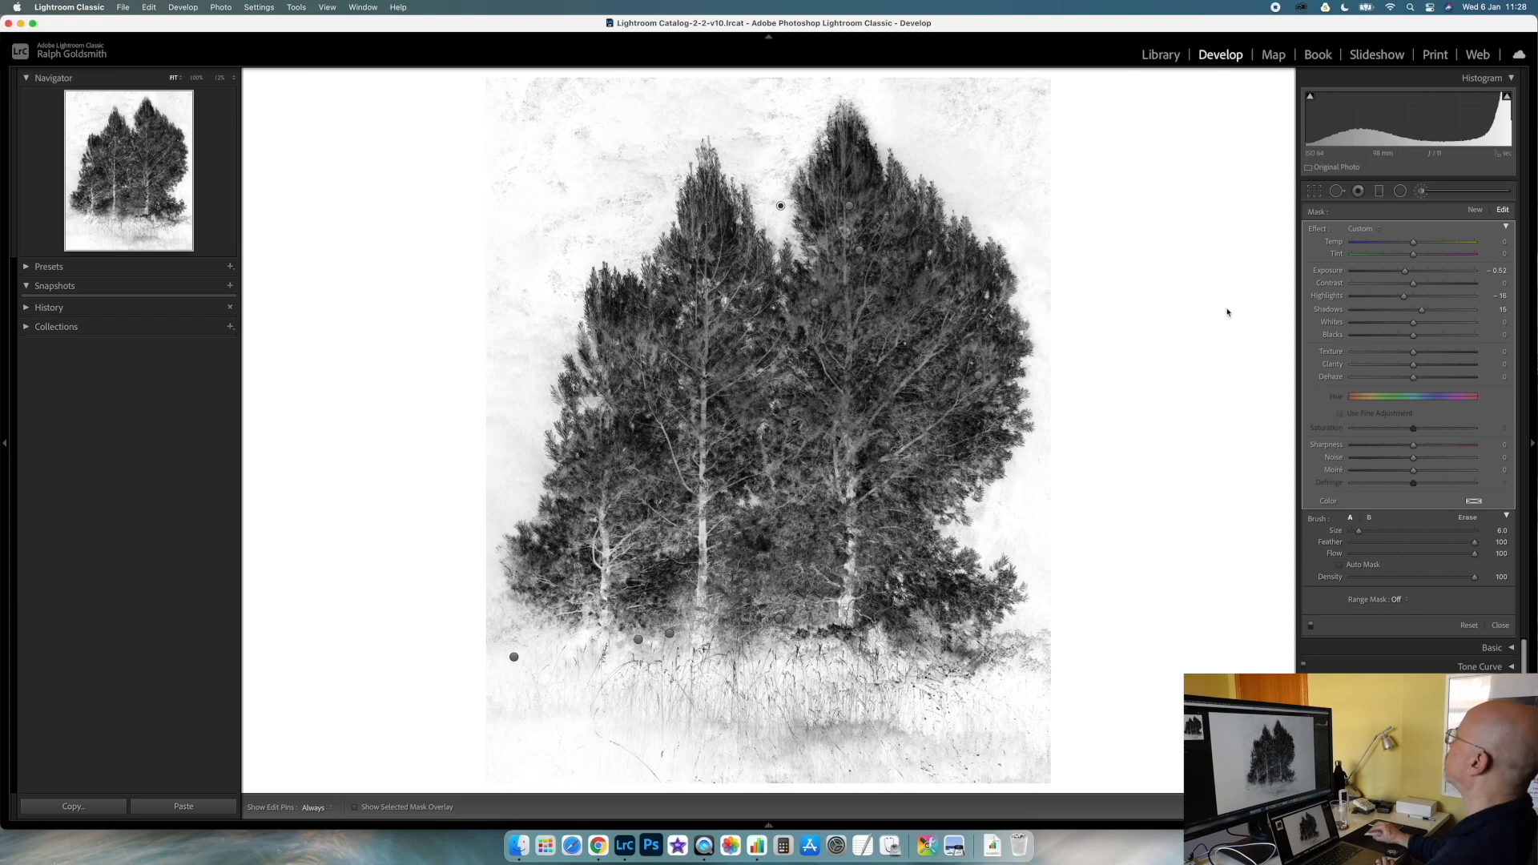
# Add a brush adjustment with exposure 0.60, highlights 17 and shadows -12, paint the left tree's upper foliage, and check it at 100%.
pyautogui.click(1474, 212)
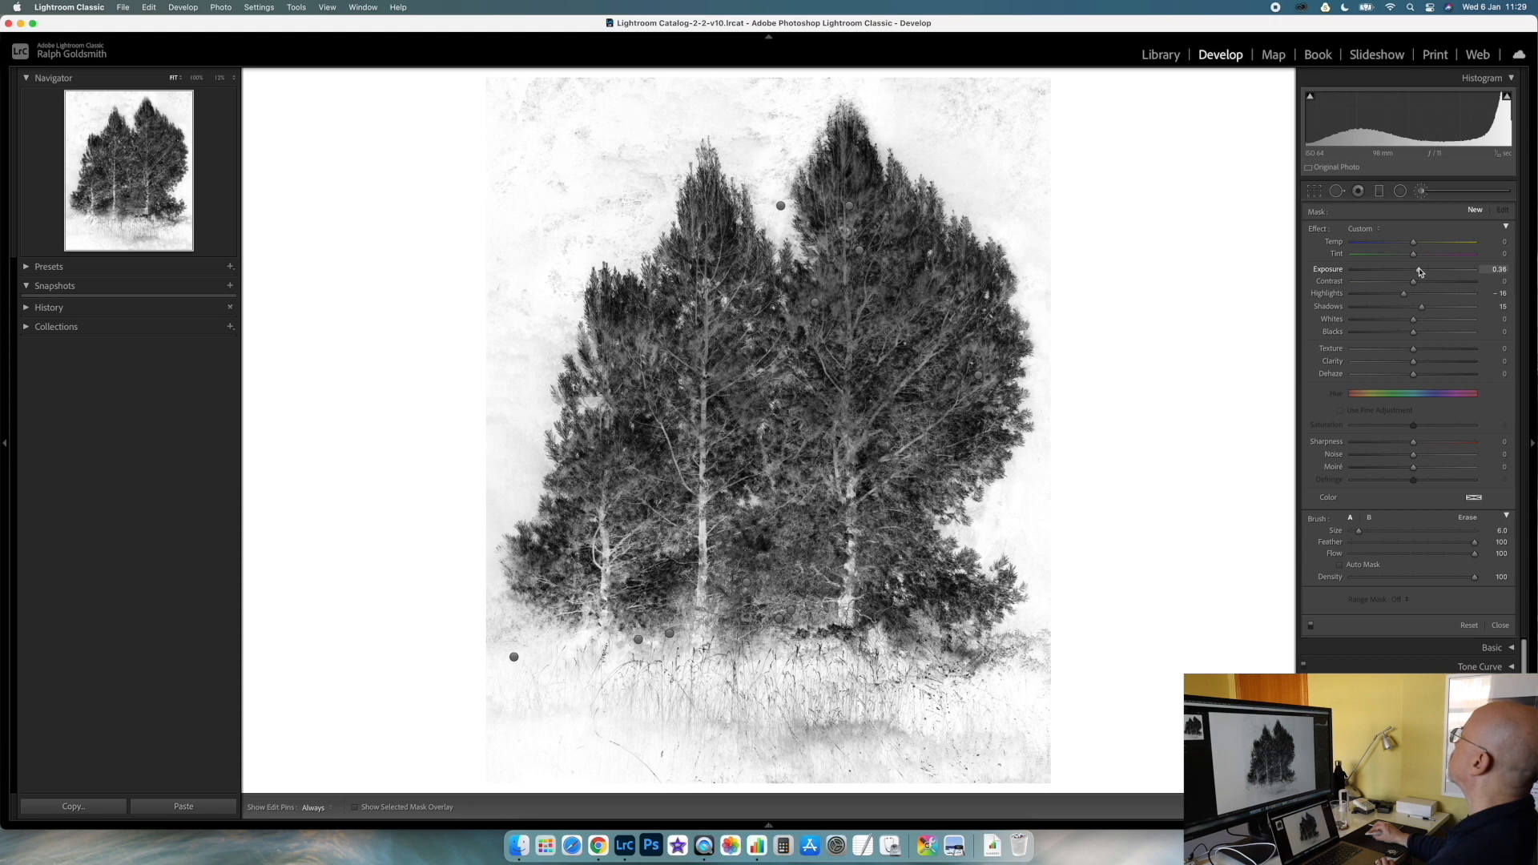
pyautogui.moveTo(1421, 272); pyautogui.dragTo(1420, 271)
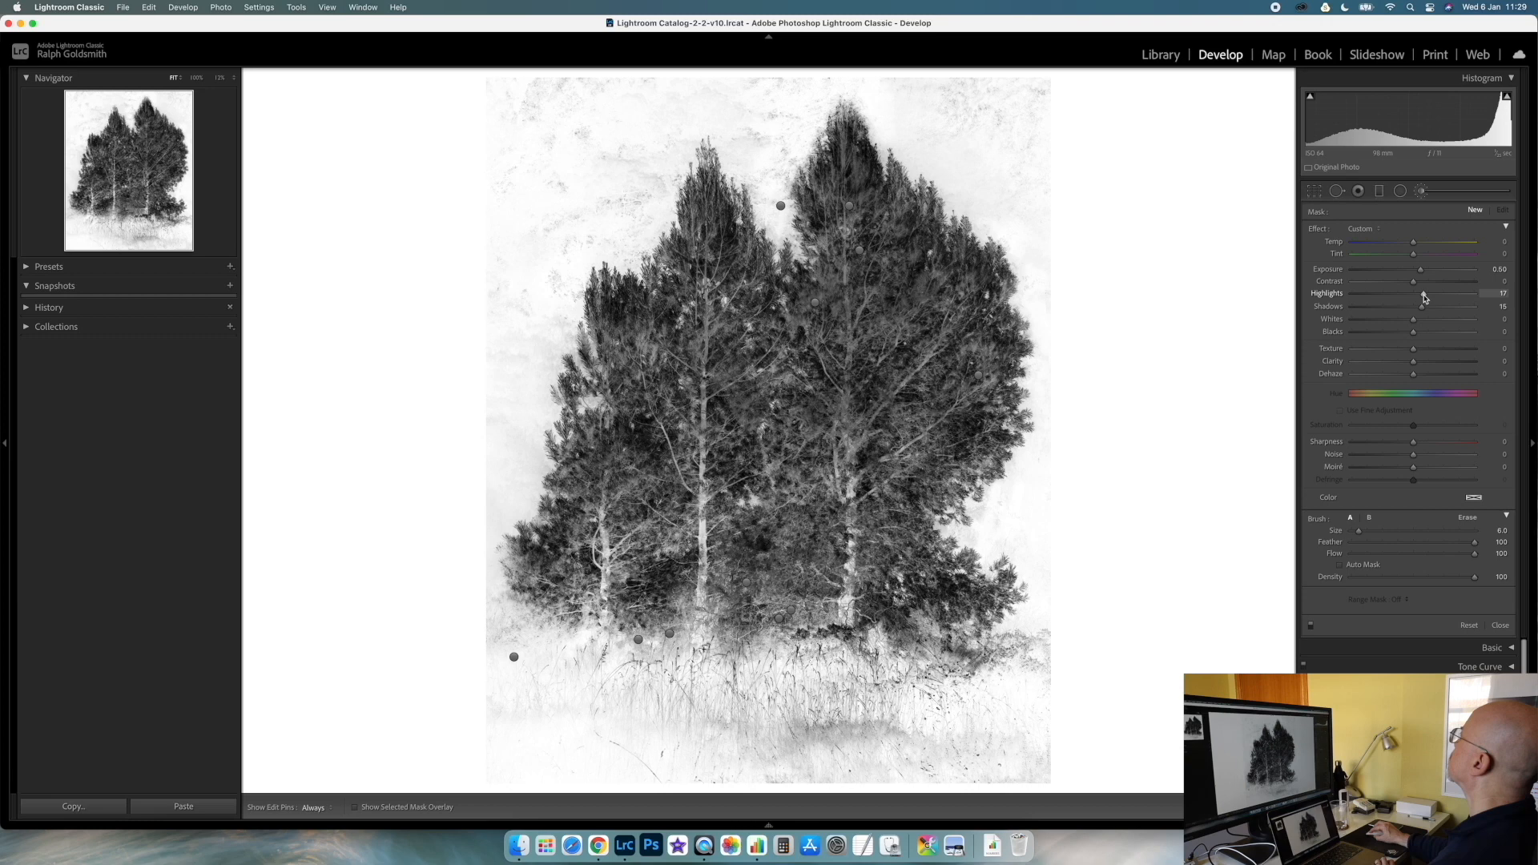
pyautogui.moveTo(1424, 306); pyautogui.dragTo(1406, 309)
pyautogui.press('h')
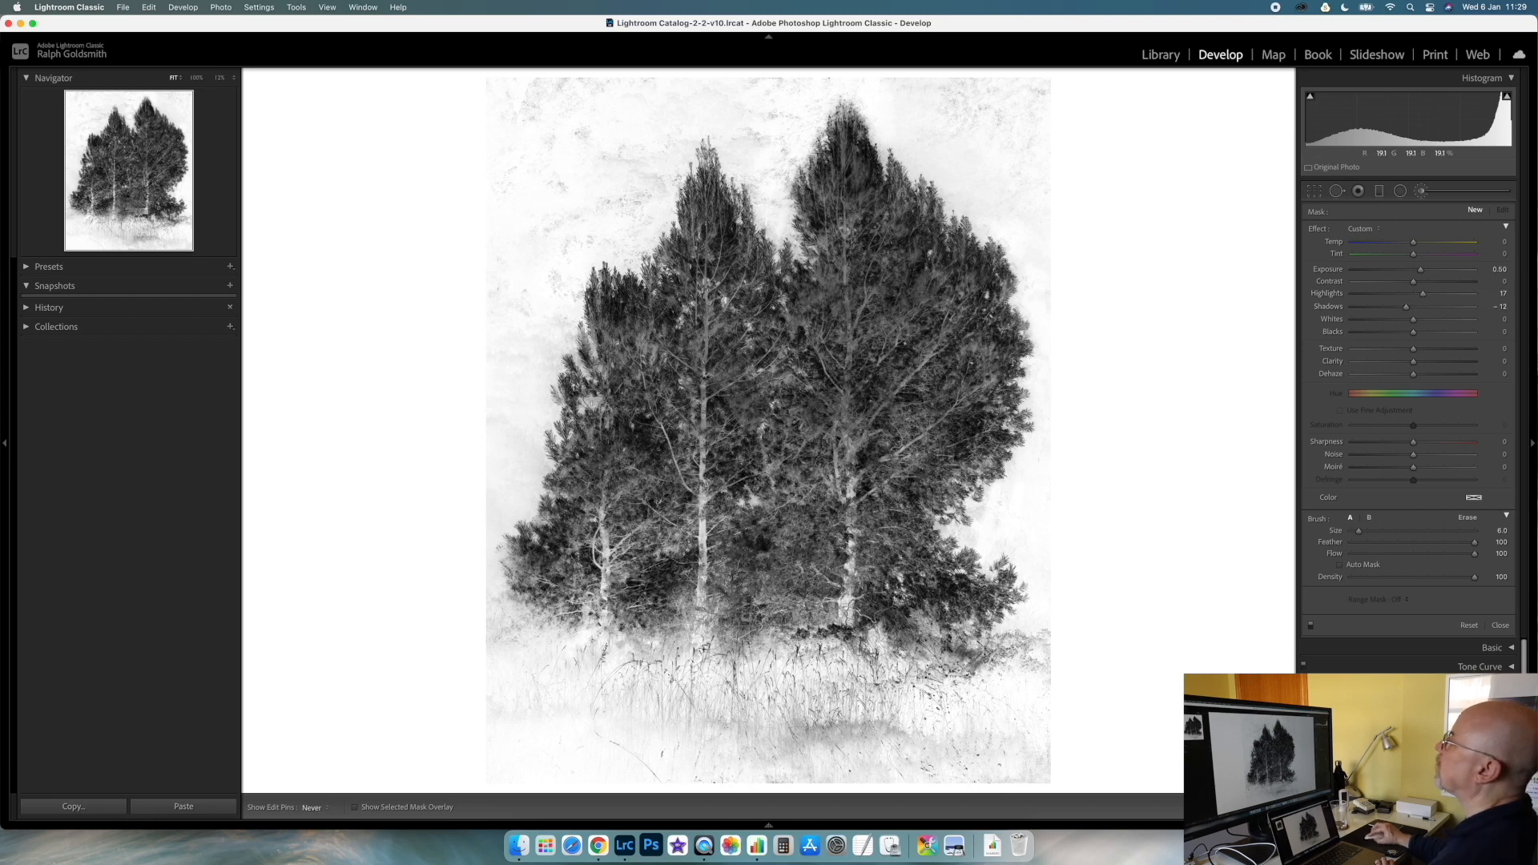
pyautogui.press('h')
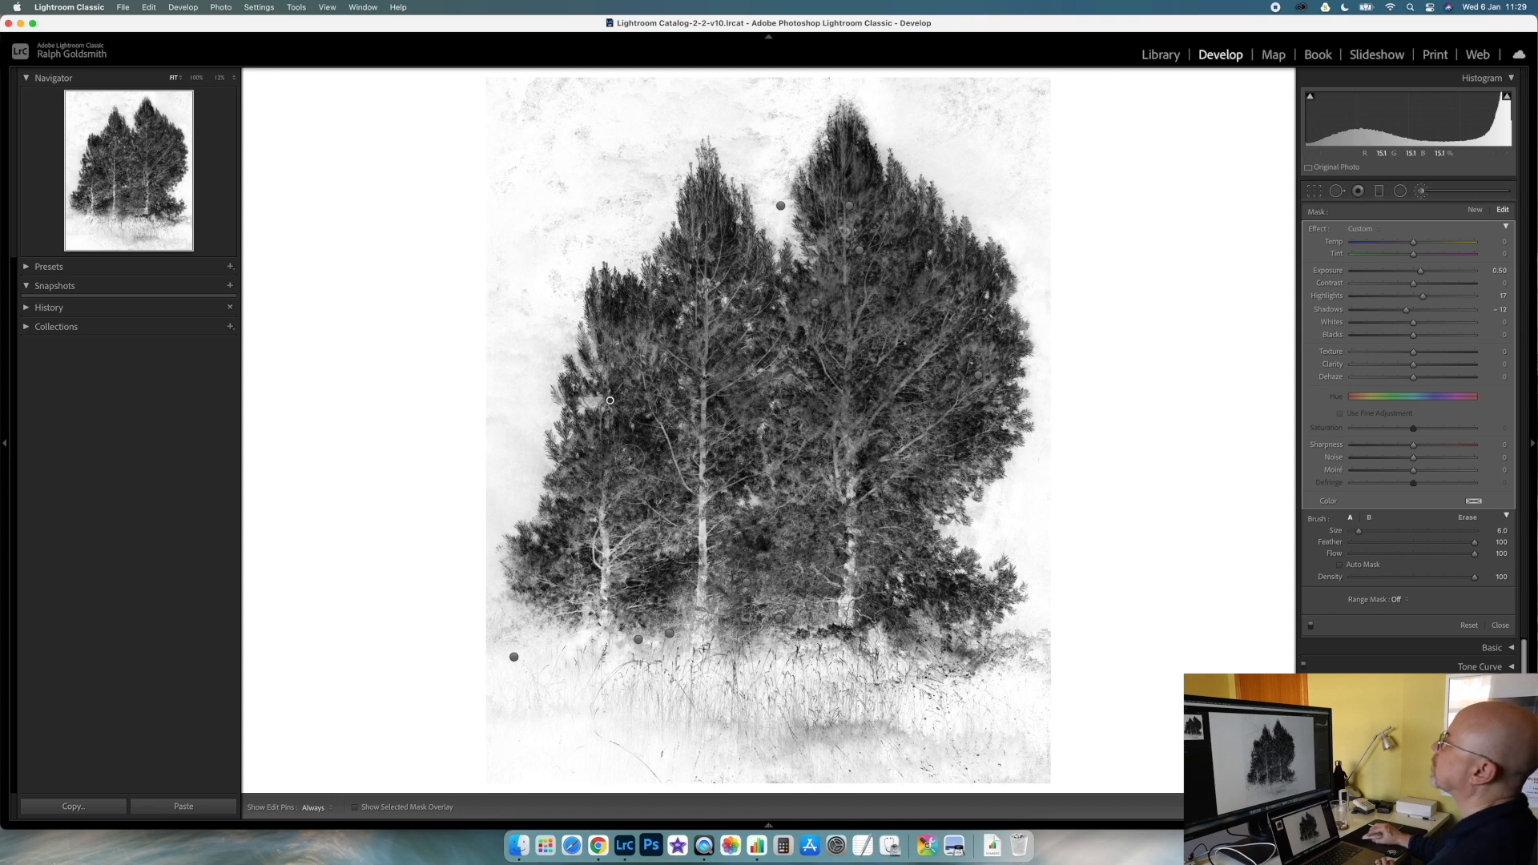
pyautogui.click(197, 78)
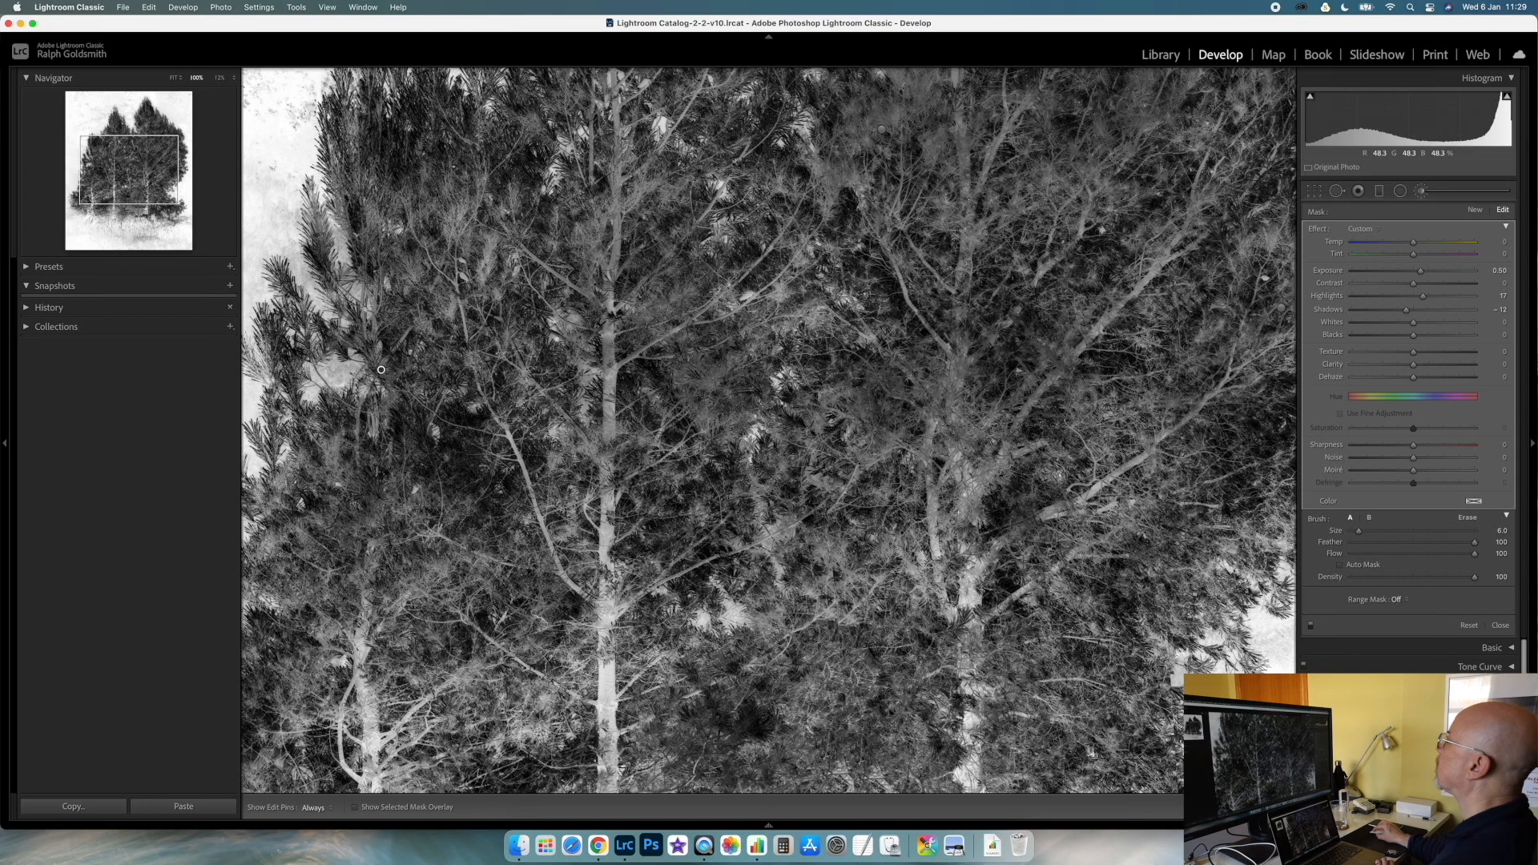
pyautogui.press('h')
pyautogui.click(175, 78)
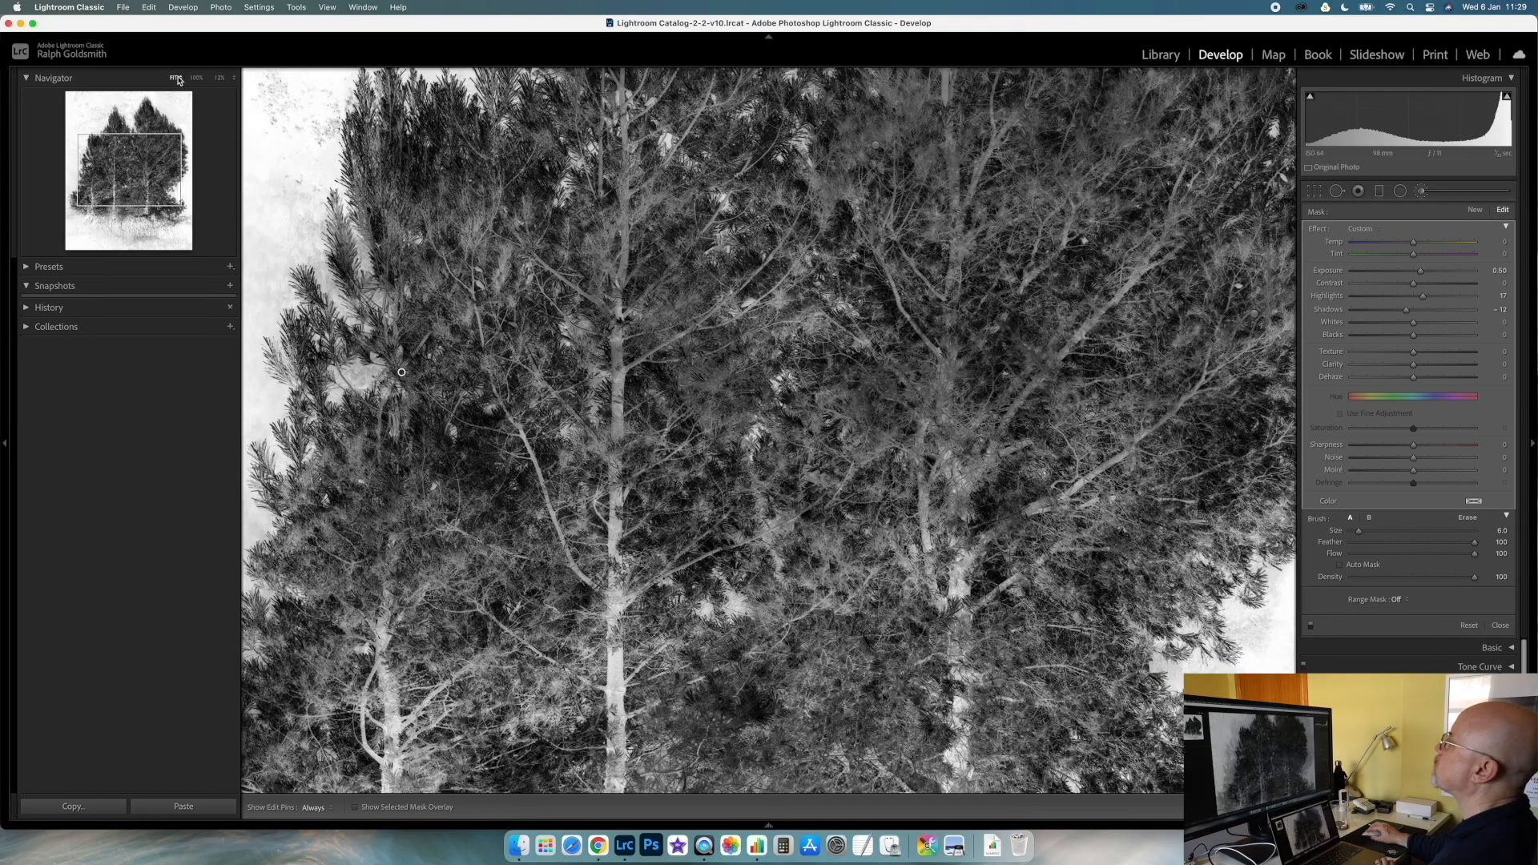
pyautogui.click(1422, 193)
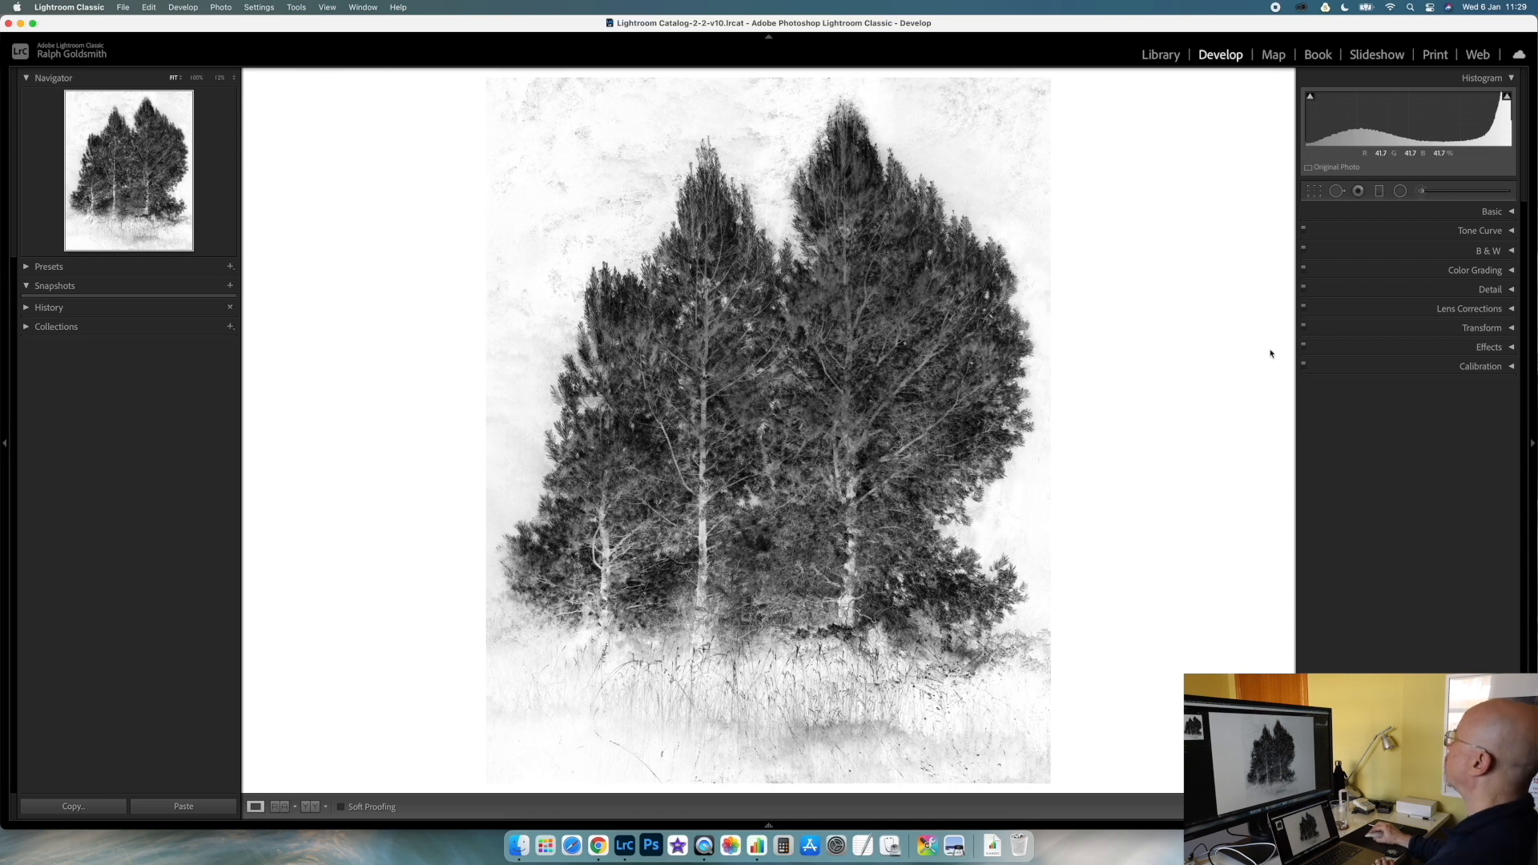
# Set the whole image's exposure to -0.30.
pyautogui.click(1512, 213)
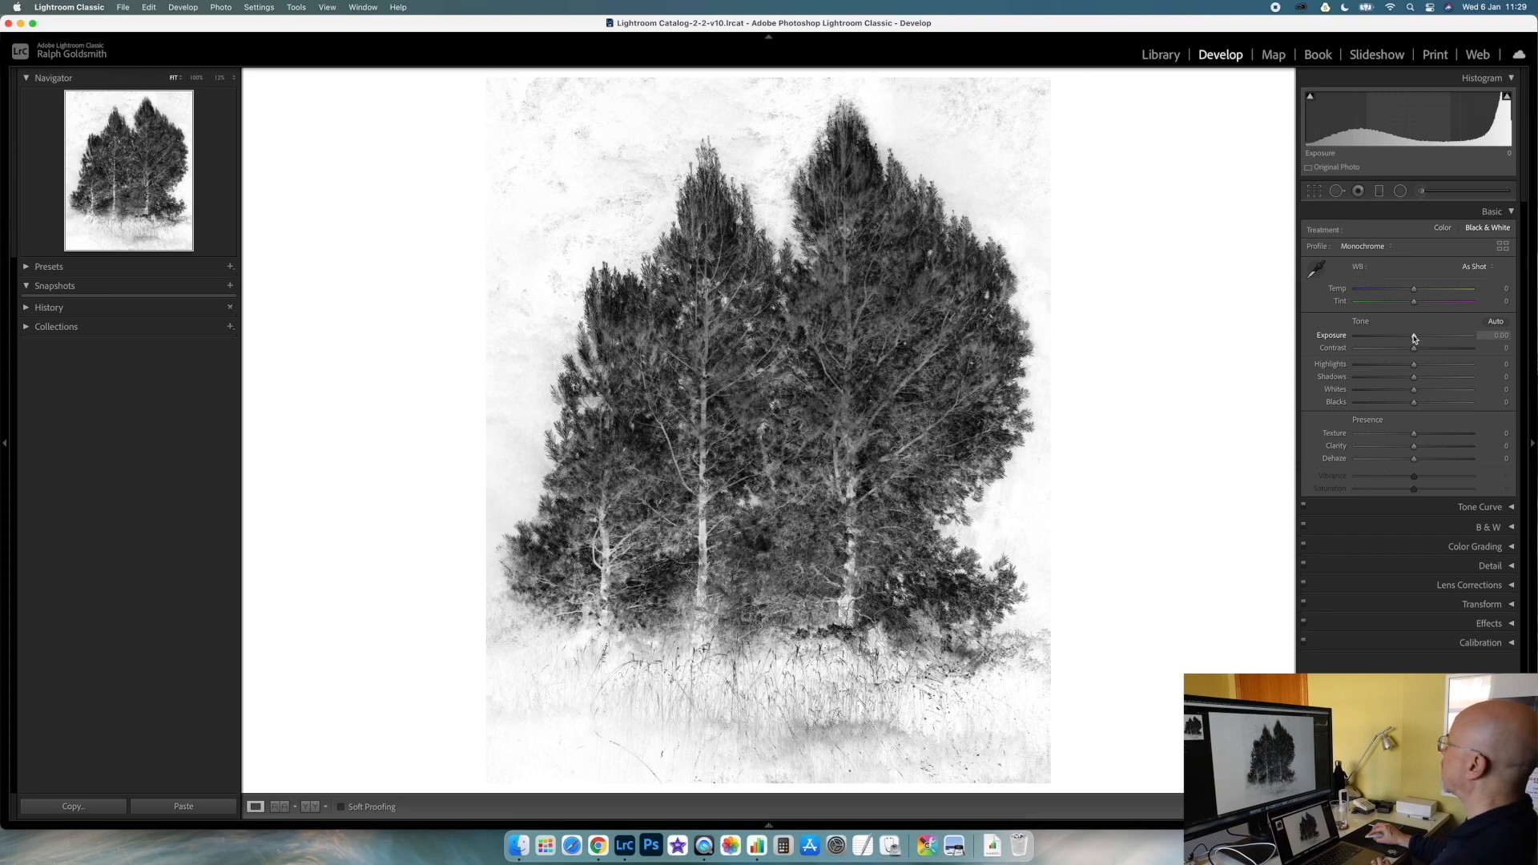
pyautogui.moveTo(1414, 337); pyautogui.dragTo(1412, 337)
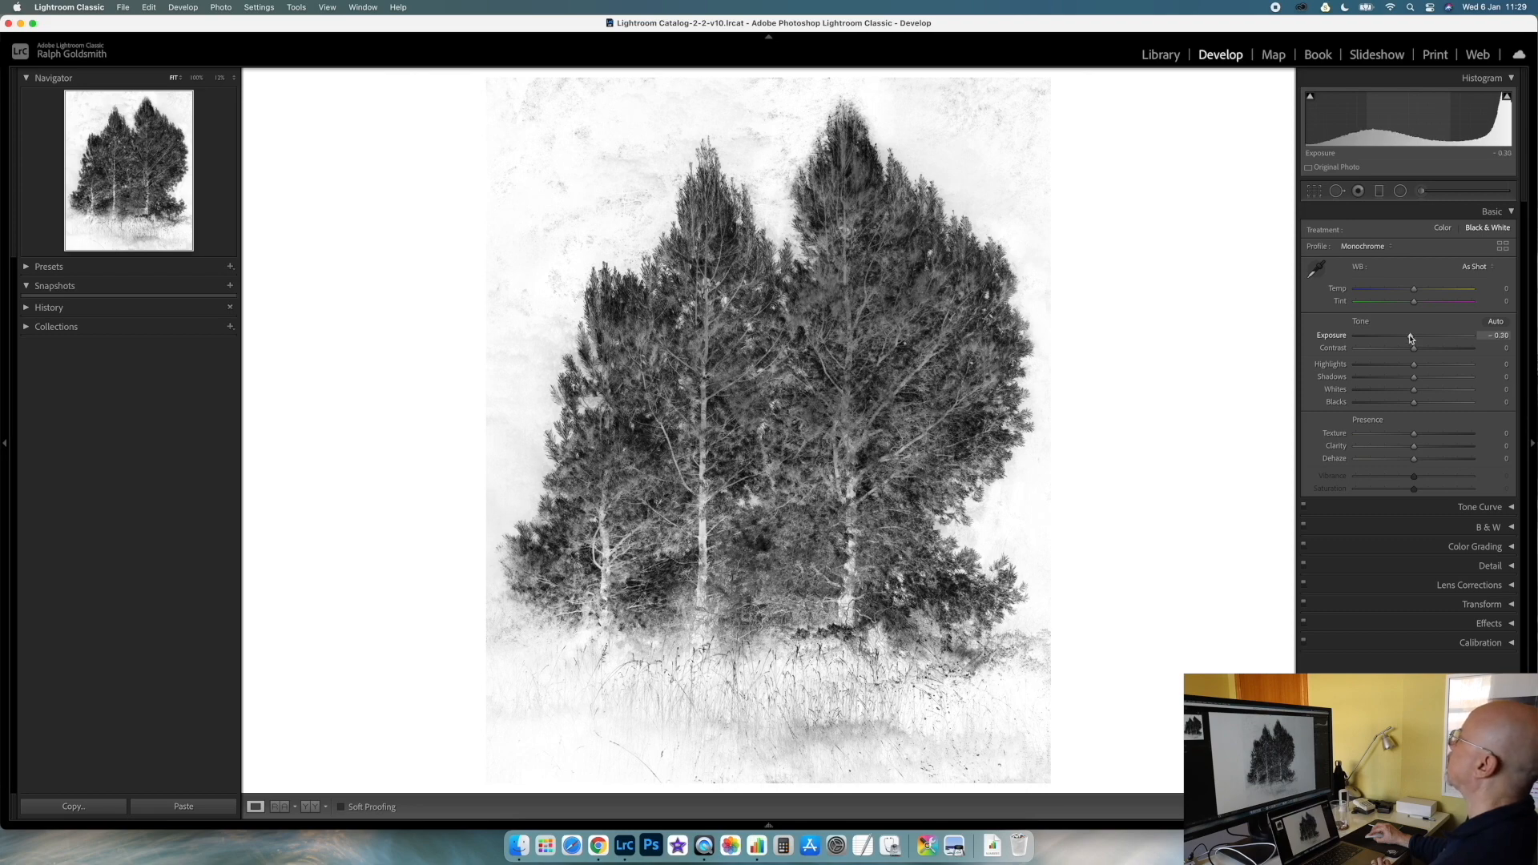
pyautogui.click(1513, 213)
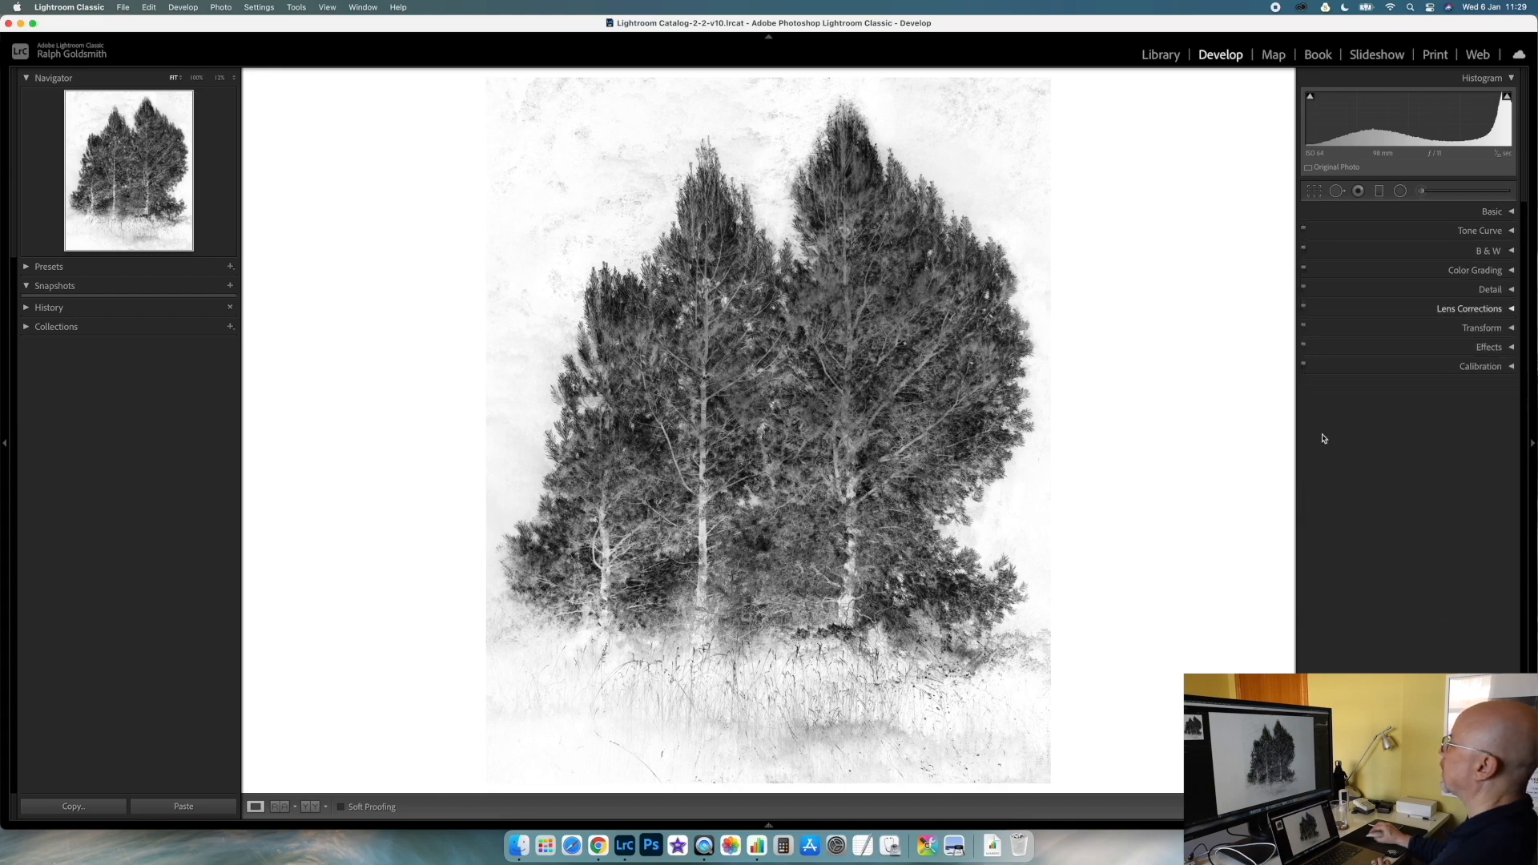